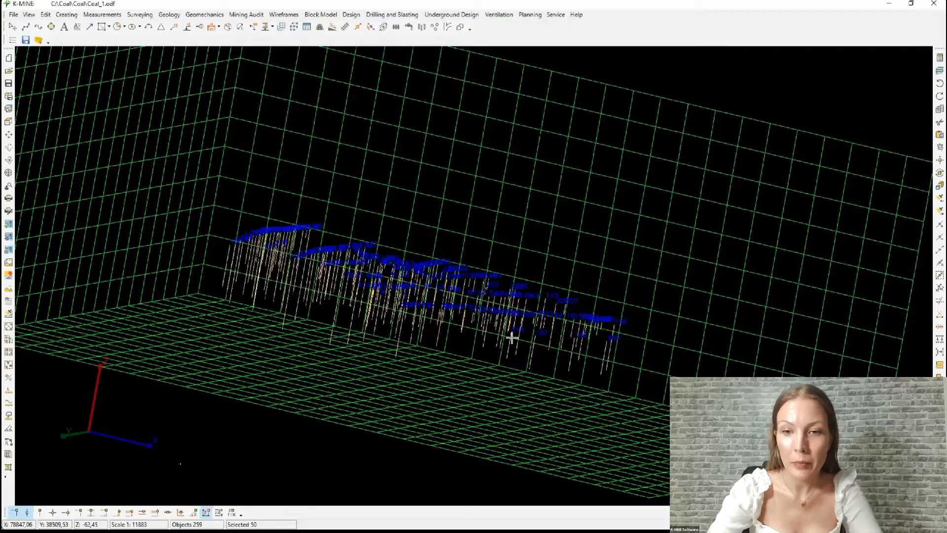
pyautogui.scroll(-2, 514, 338)
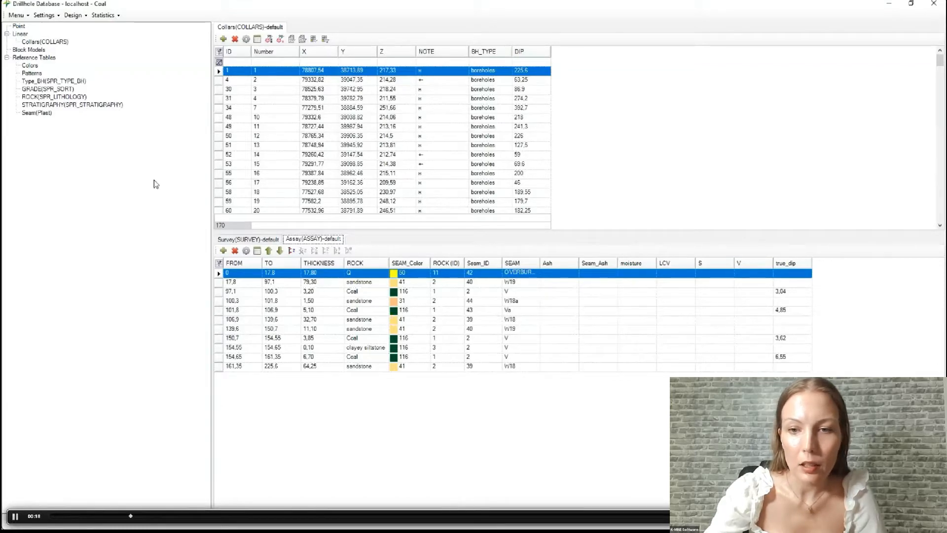
pyautogui.press('space')
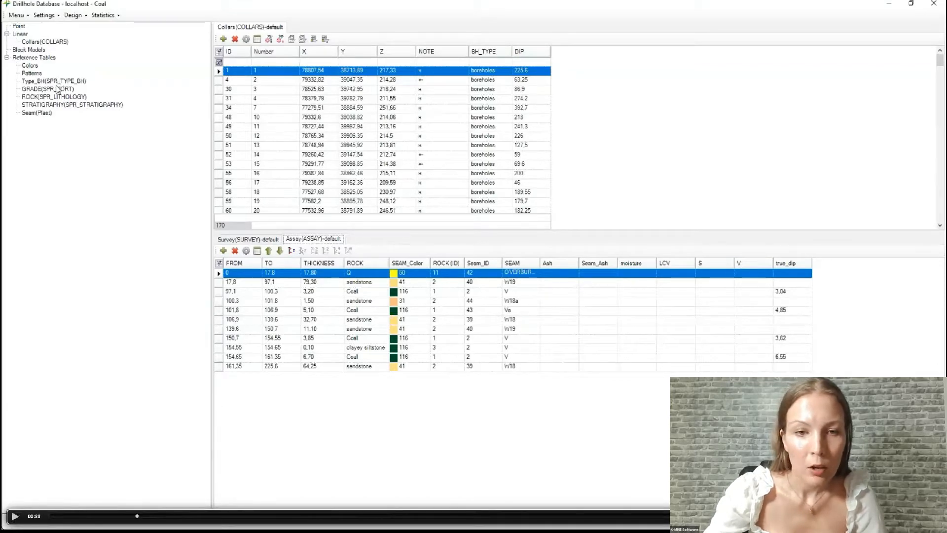
pyautogui.press('space')
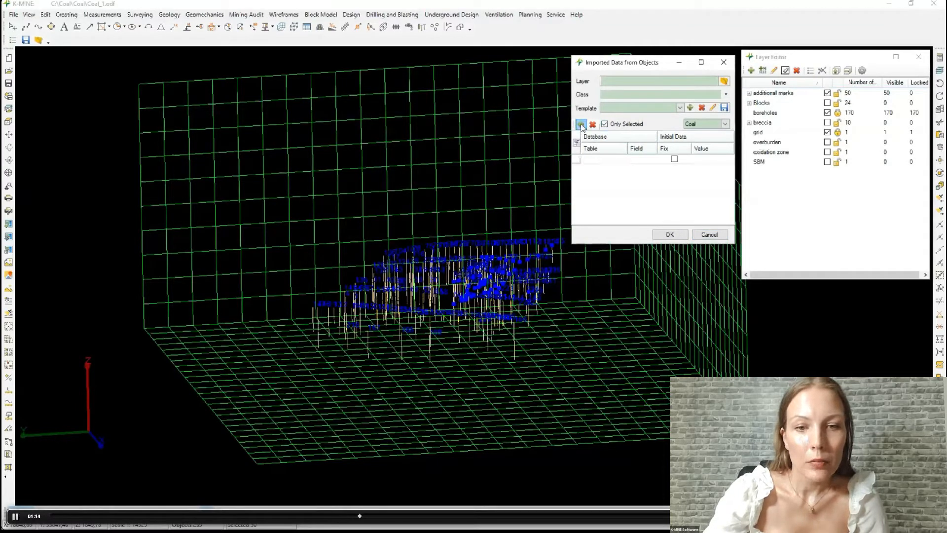
pyautogui.press('space')
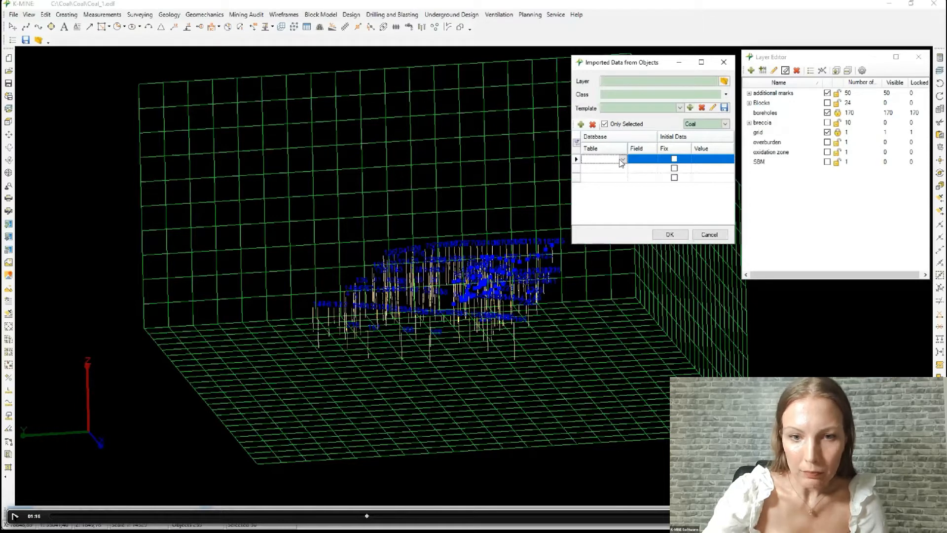
# Assign the COLLARS database table to all three mapping rows of the object data import.
pyautogui.click(622, 159)
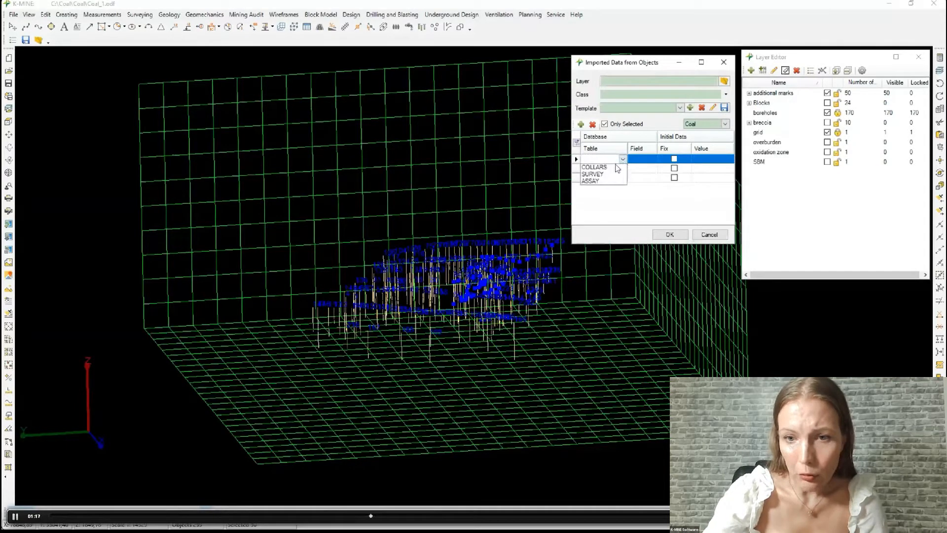
pyautogui.click(623, 168)
pyautogui.click(625, 170)
pyautogui.click(623, 169)
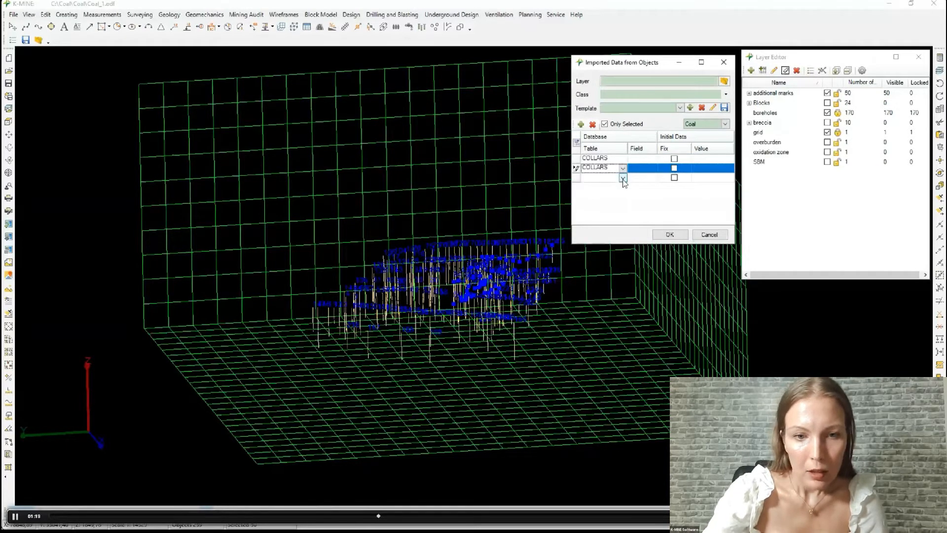
pyautogui.click(624, 179)
# Set the fields of the three COLLARS rows to X, Y and Z.
pyautogui.click(649, 159)
pyautogui.click(652, 159)
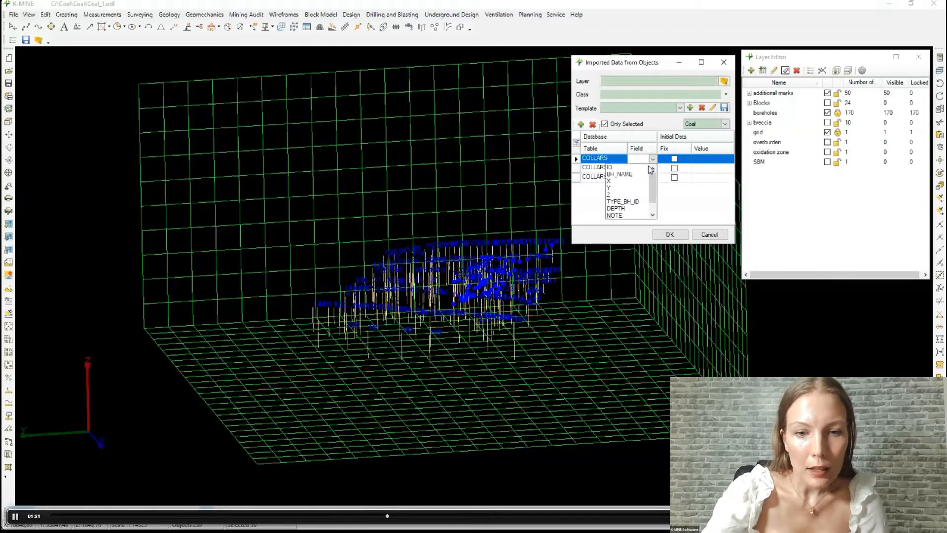
pyautogui.click(642, 182)
pyautogui.click(652, 168)
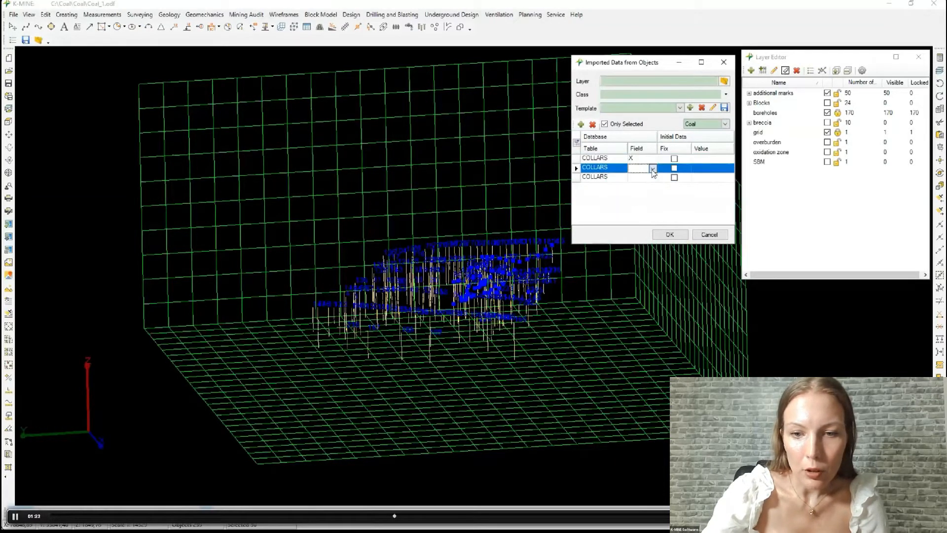
pyautogui.click(653, 169)
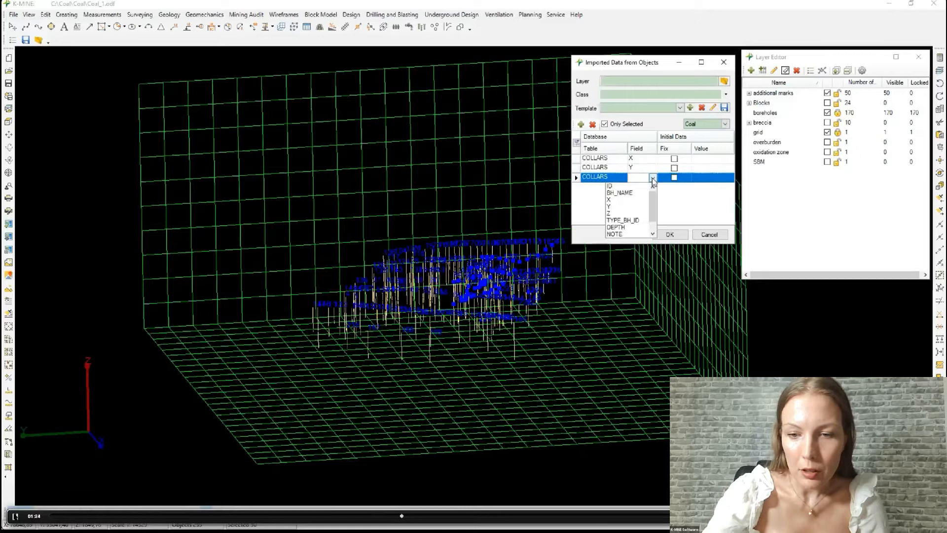
pyautogui.click(637, 215)
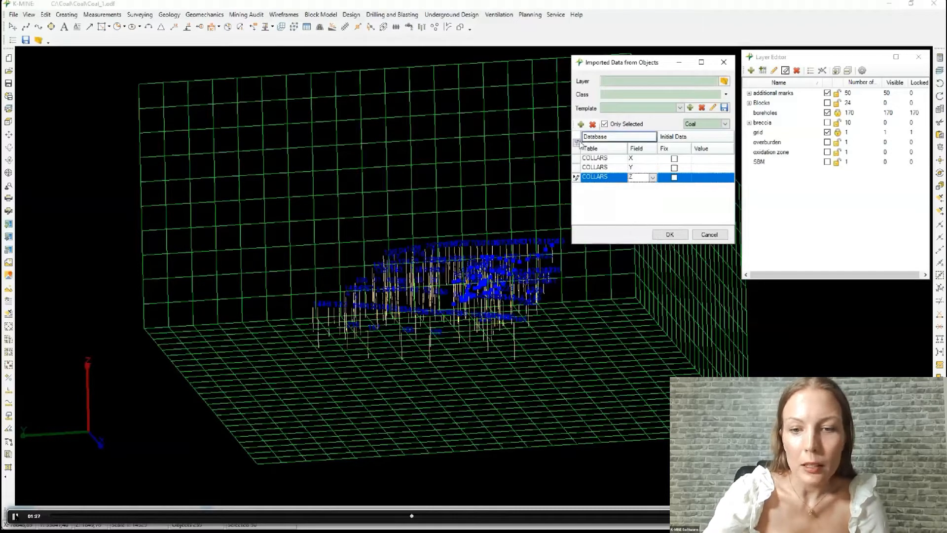
# Add a mapping row for the ASSAY table's Ash field, accept the import settings and close the Layer Editor.
pyautogui.click(580, 125)
pyautogui.click(623, 187)
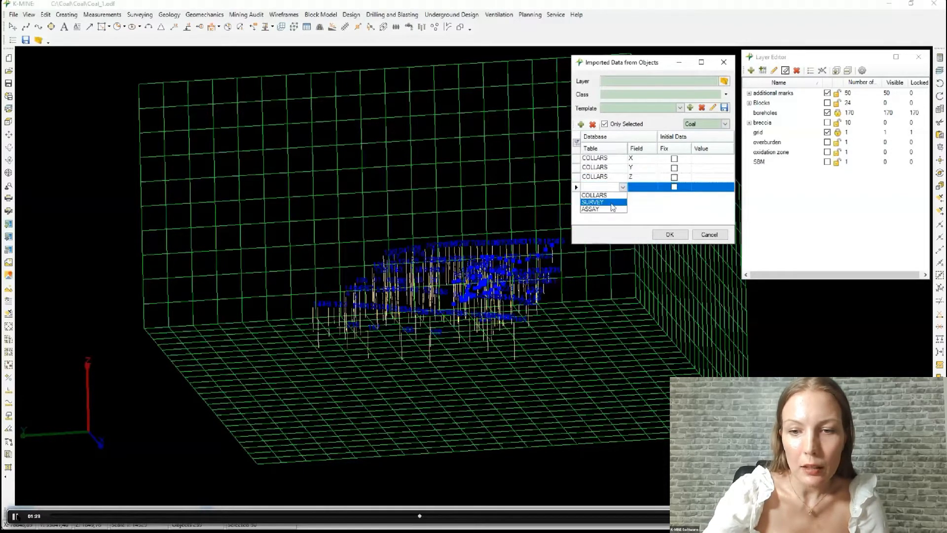
pyautogui.click(612, 208)
pyautogui.click(652, 187)
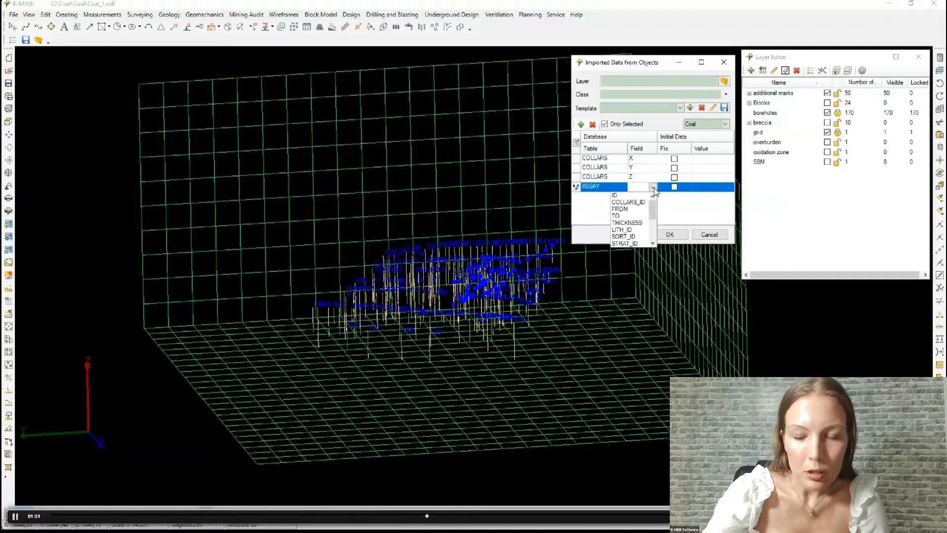
pyautogui.scroll(-2, 636, 217)
pyautogui.click(631, 209)
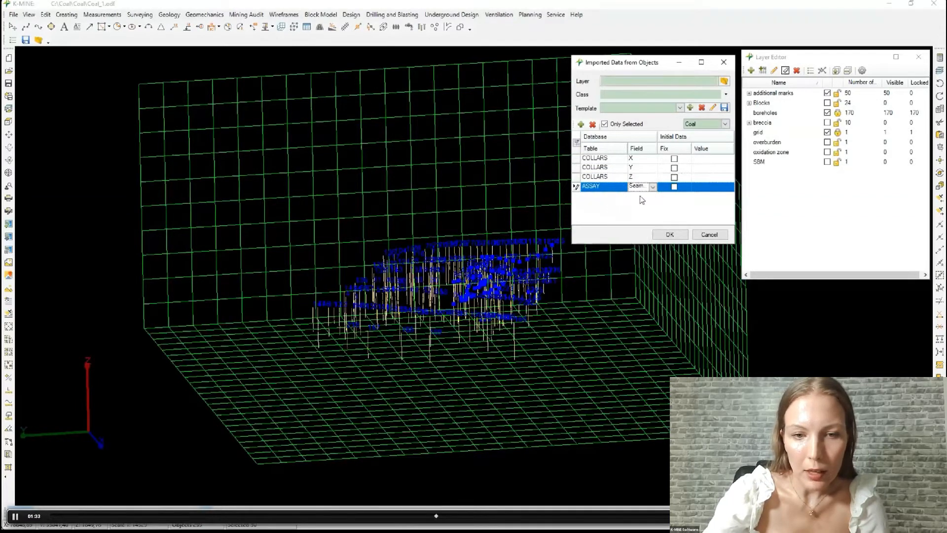
pyautogui.click(653, 187)
pyautogui.click(635, 202)
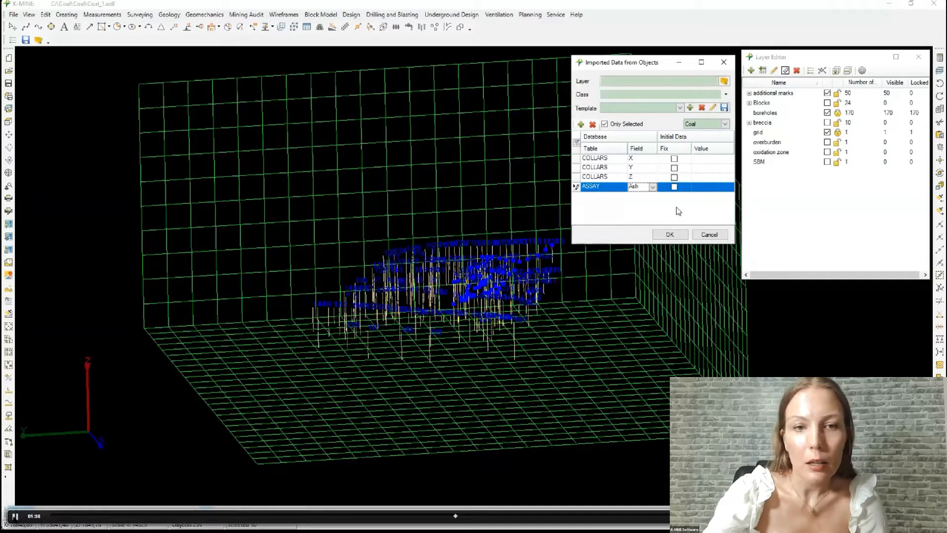
pyautogui.click(670, 235)
pyautogui.click(918, 57)
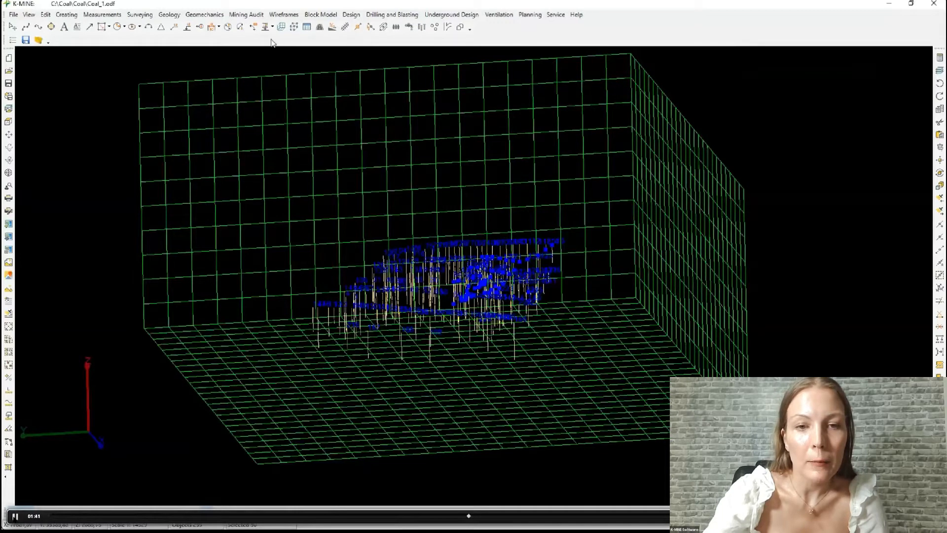
# Start a drillhole import into the localhost - Coal database and load coal.xlsx from the Coal folder as the imported file.
pyautogui.click(167, 15)
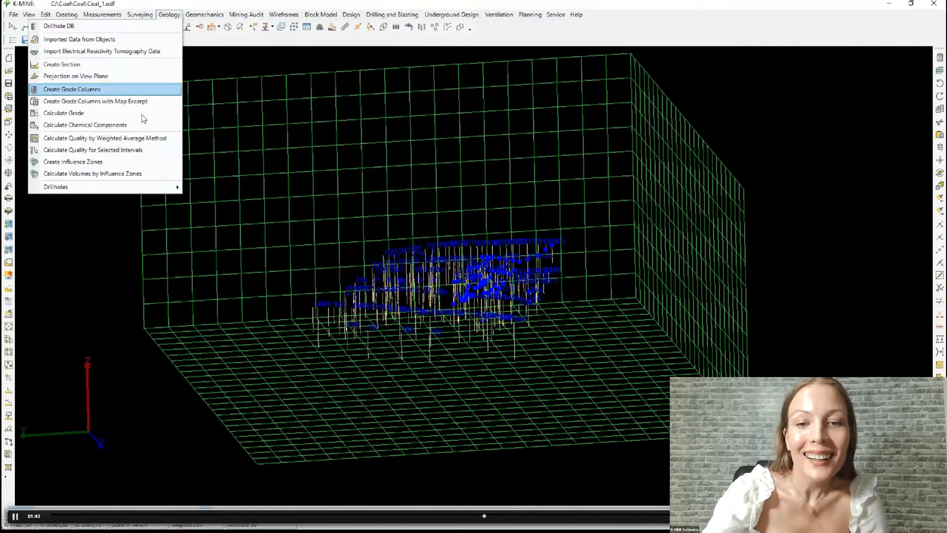
pyautogui.moveTo(163, 187)
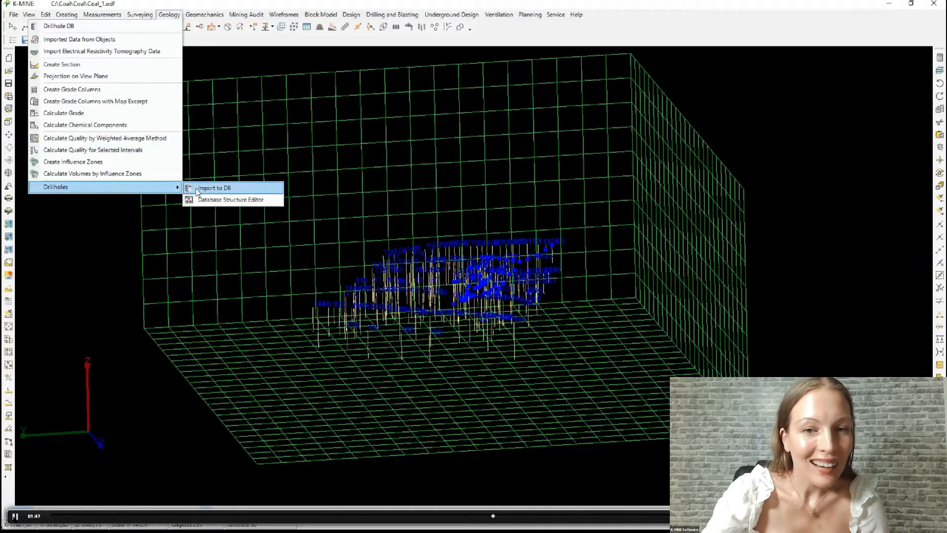
pyautogui.click(197, 189)
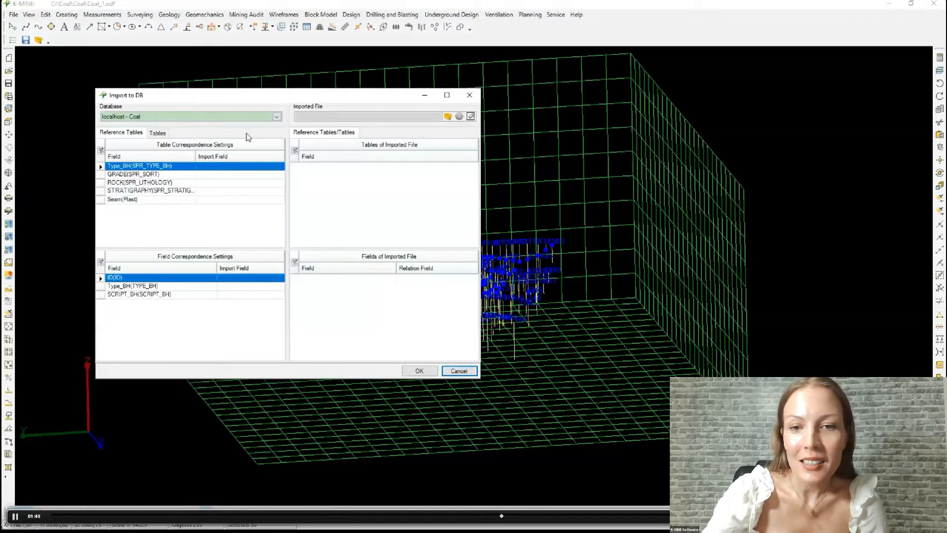
pyautogui.click(277, 117)
pyautogui.click(278, 117)
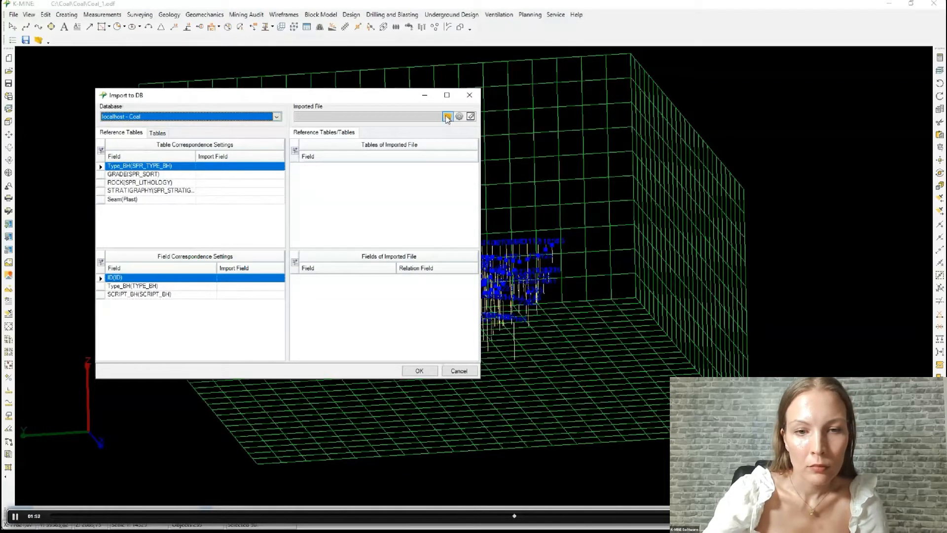
pyautogui.click(447, 117)
pyautogui.click(279, 128)
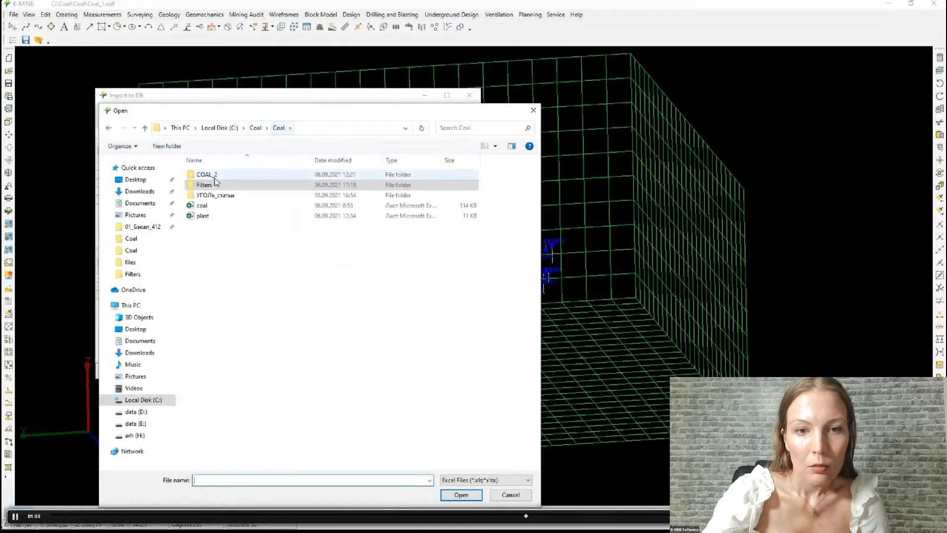
pyautogui.doubleClick(202, 205)
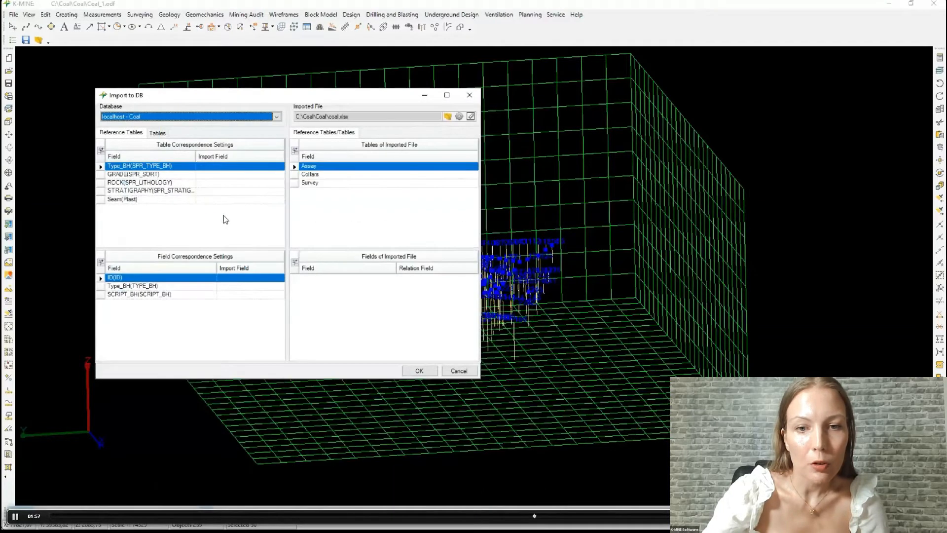
# Match the Collars, Survey and Assay tables of the imported file to the database tables of the same names.
pyautogui.click(158, 133)
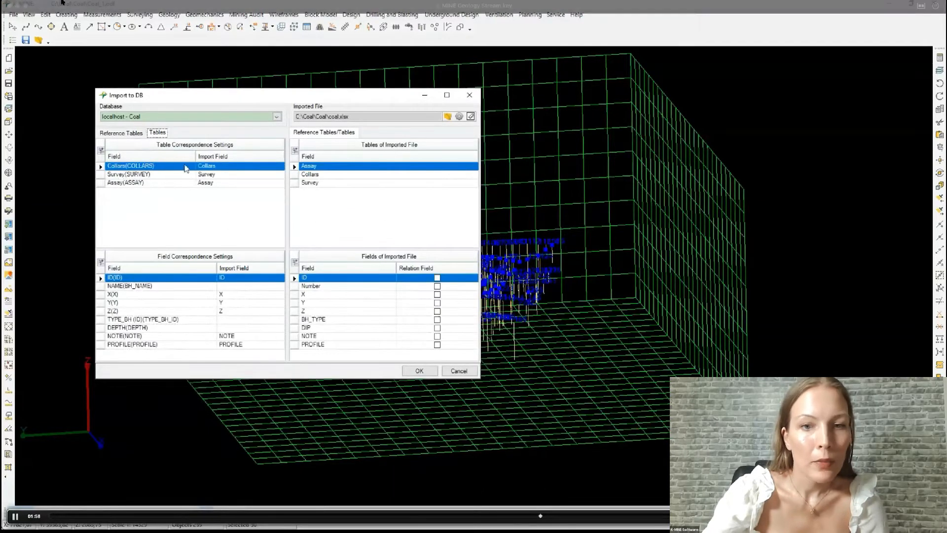
pyautogui.click(312, 174)
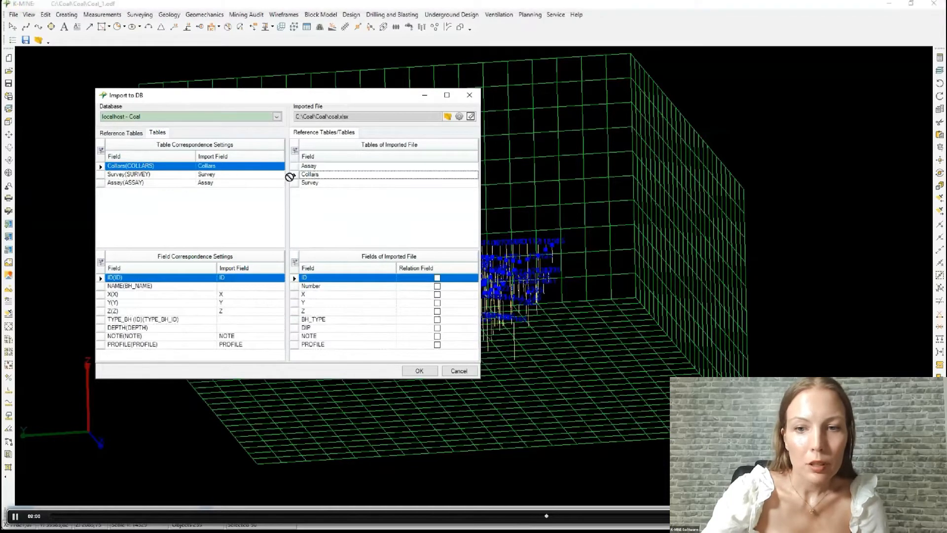
pyautogui.click(228, 174)
pyautogui.moveTo(313, 183); pyautogui.dragTo(222, 178)
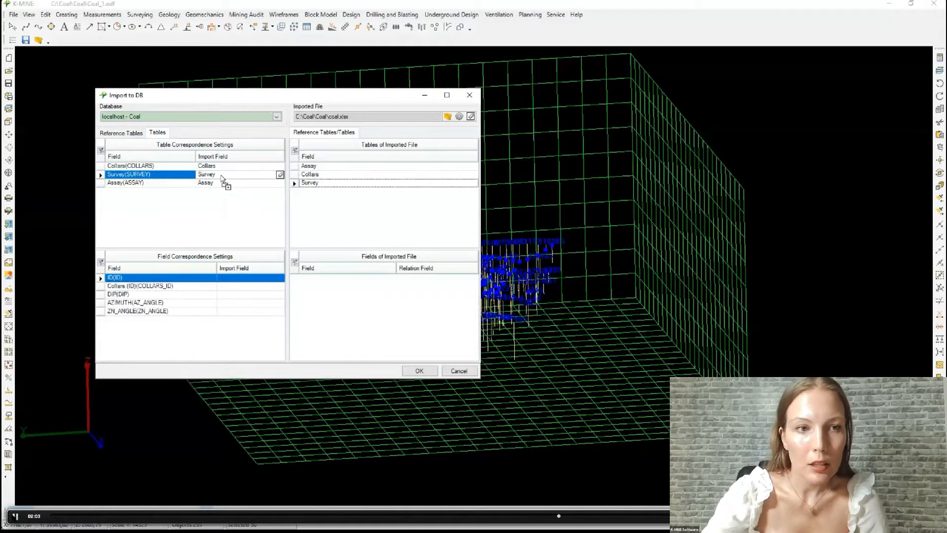
pyautogui.click(223, 183)
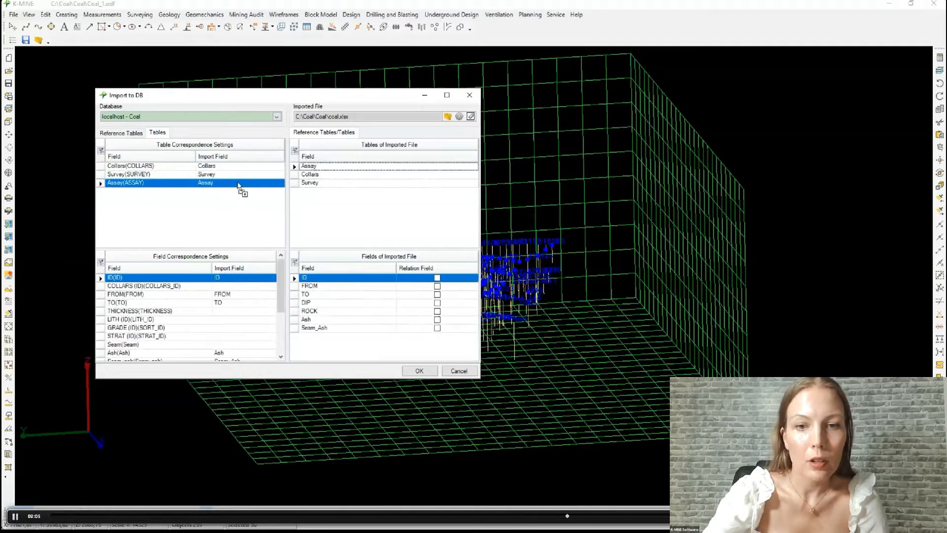
pyautogui.moveTo(238, 183); pyautogui.dragTo(237, 185)
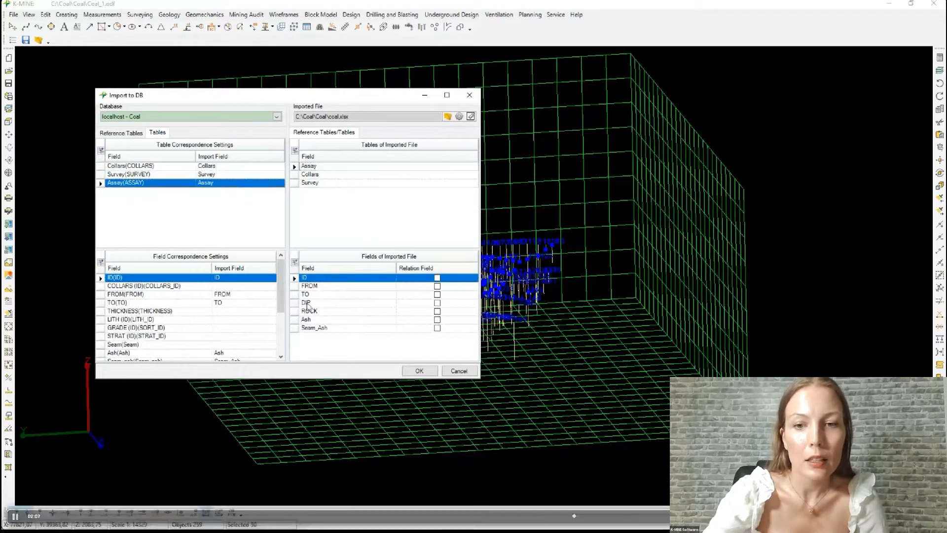
# Map the Assay fields ID to COLLARS_ID, DIP to THICKNESS and ROCK to LITH_ID, and cancel the database import.
pyautogui.moveTo(305, 378); pyautogui.dragTo(306, 455)
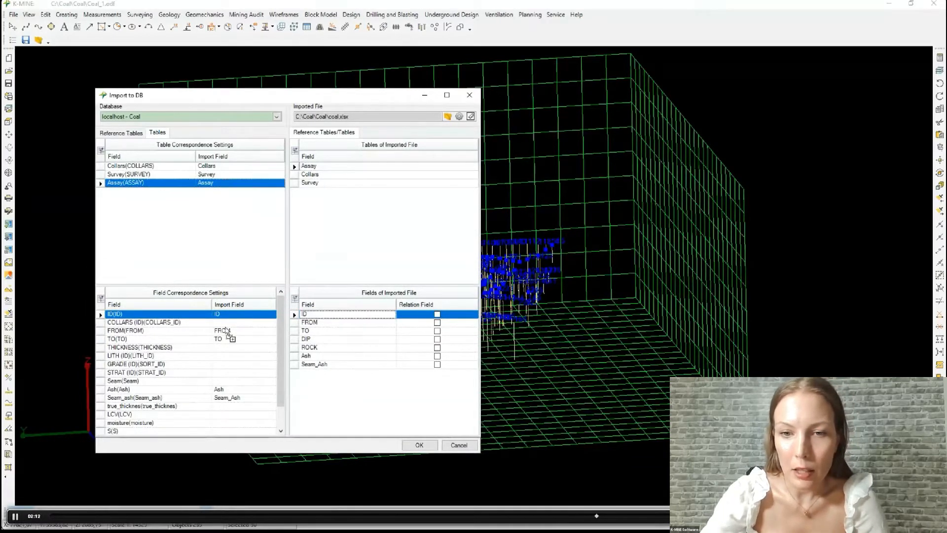
pyautogui.moveTo(226, 328); pyautogui.dragTo(225, 323)
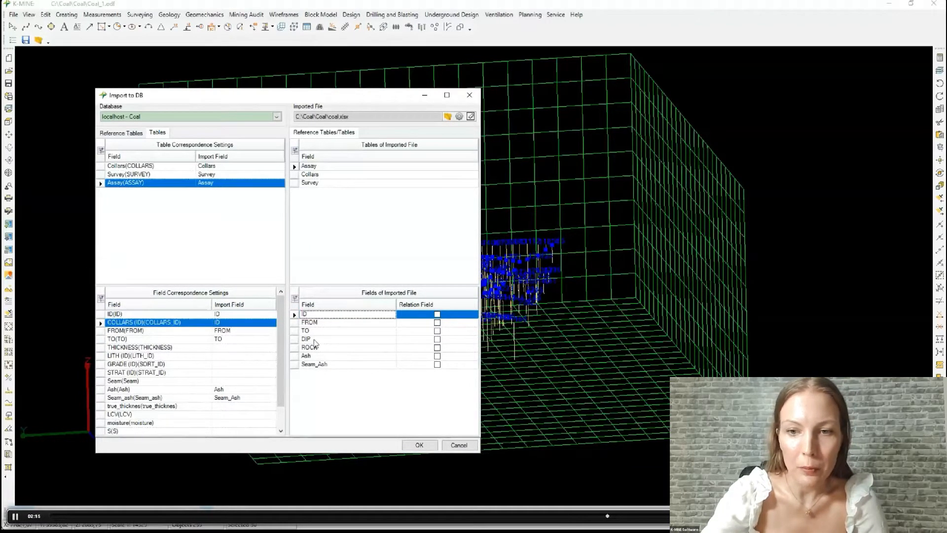
pyautogui.moveTo(314, 343); pyautogui.dragTo(241, 349)
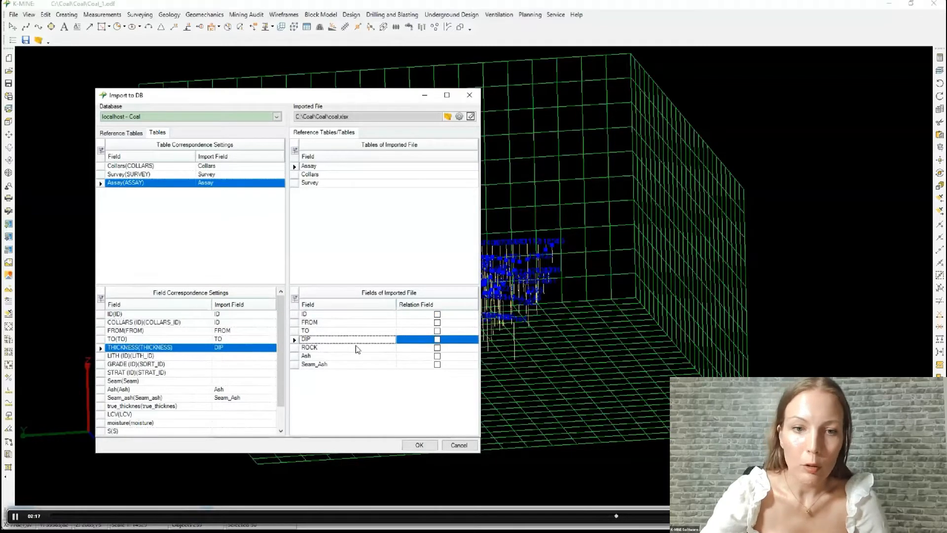
pyautogui.moveTo(358, 348); pyautogui.dragTo(252, 360)
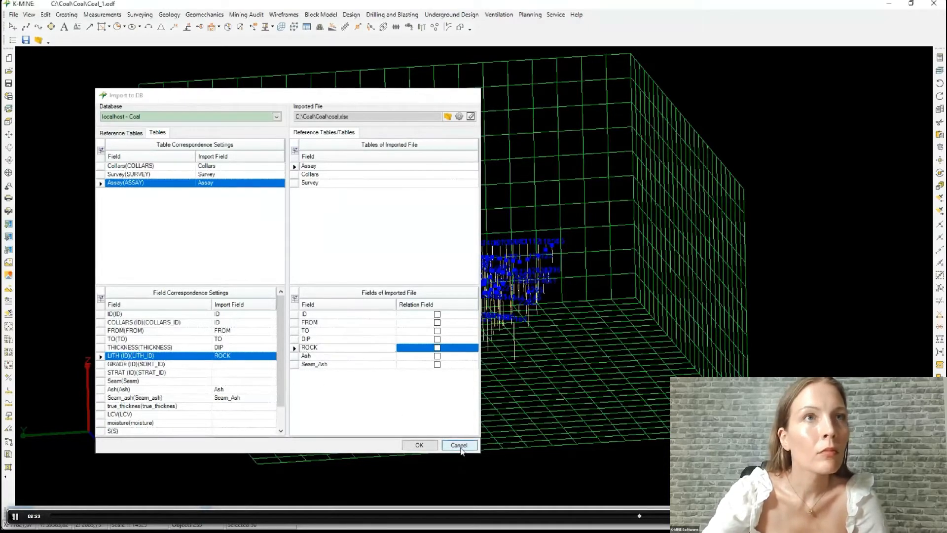
pyautogui.click(460, 446)
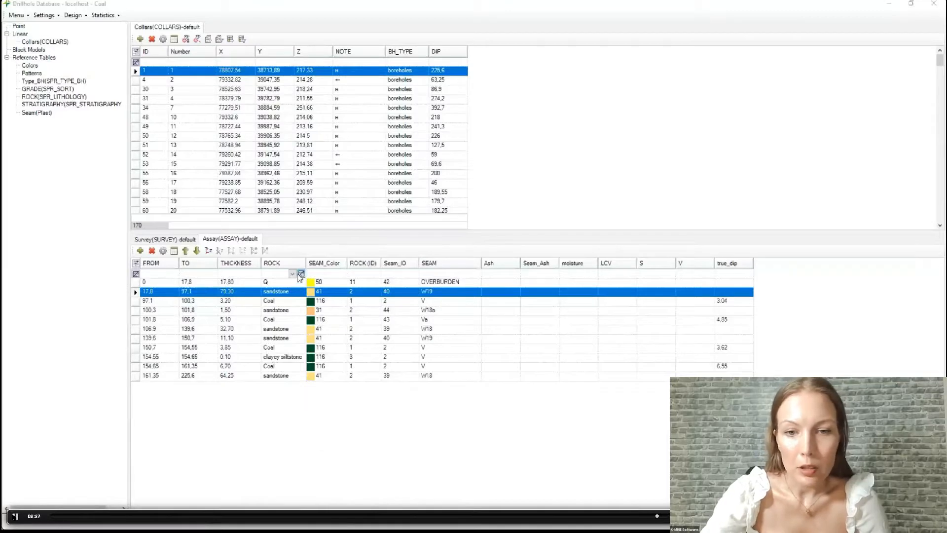
# In the Drillhole Database, filter the Assay table's ROCK column to show only Q.
pyautogui.click(300, 274)
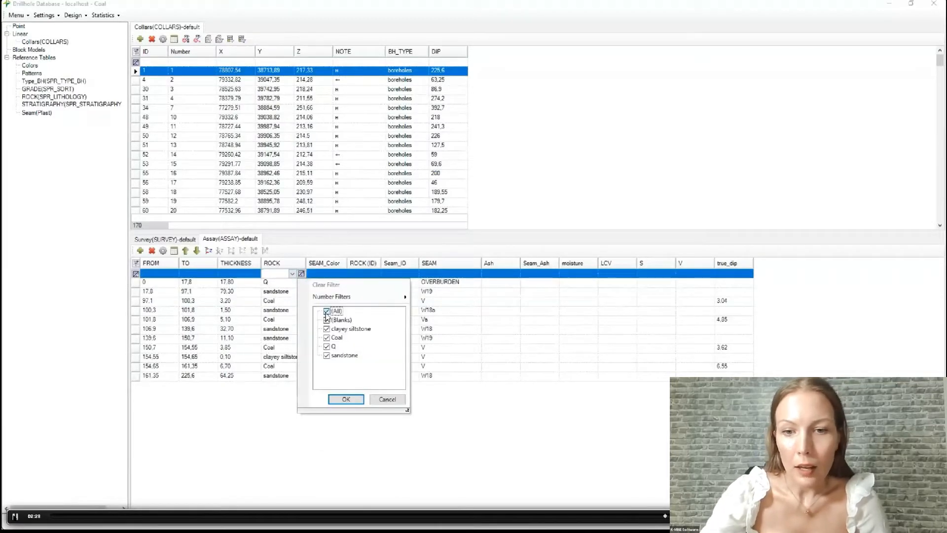
pyautogui.click(326, 311)
pyautogui.click(327, 346)
pyautogui.click(345, 399)
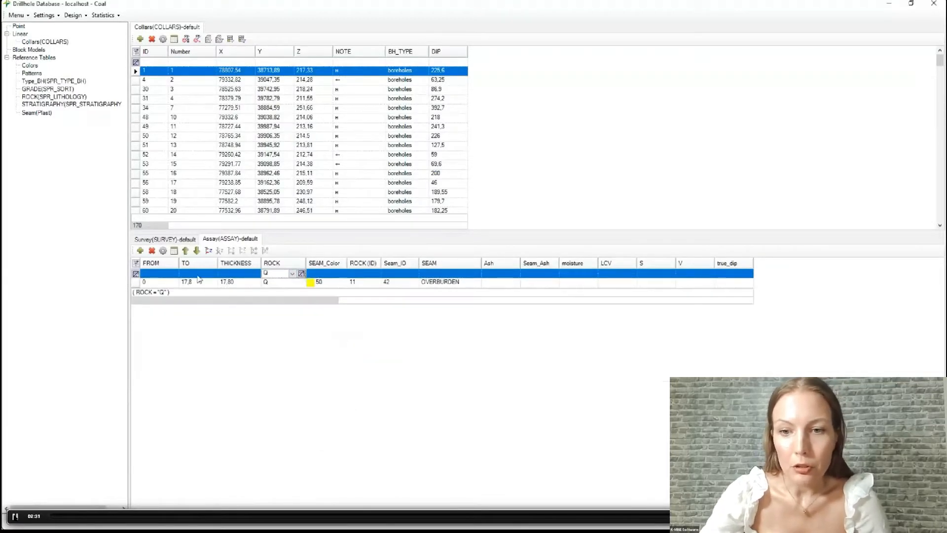
# Start a parameter calculation for the filtered assay intervals with Blasthole as the destination class, and list the processing types for TO.
pyautogui.click(208, 251)
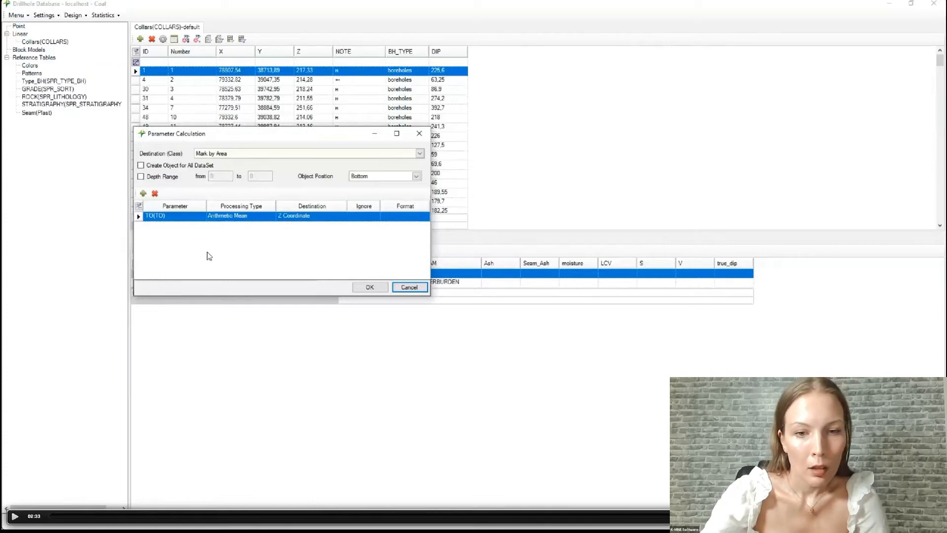
pyautogui.click(248, 155)
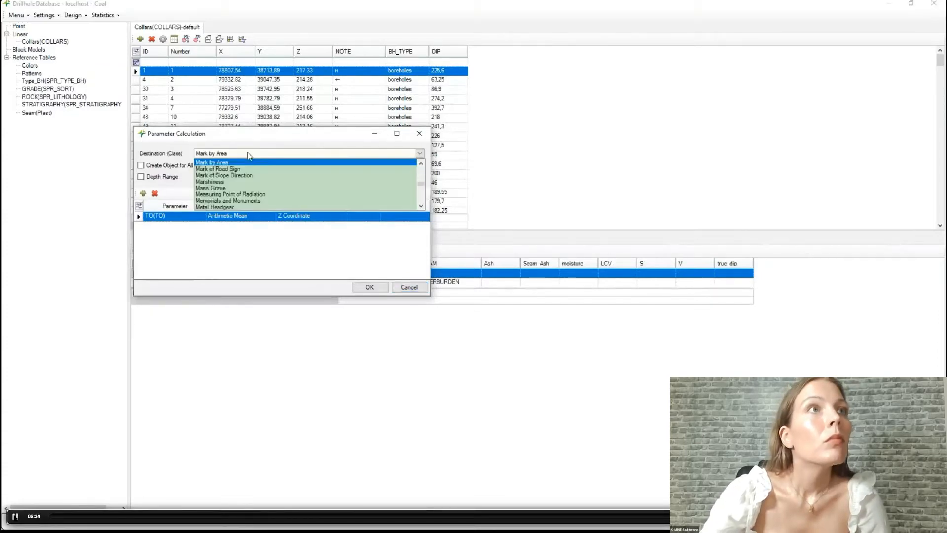
pyautogui.press('b')
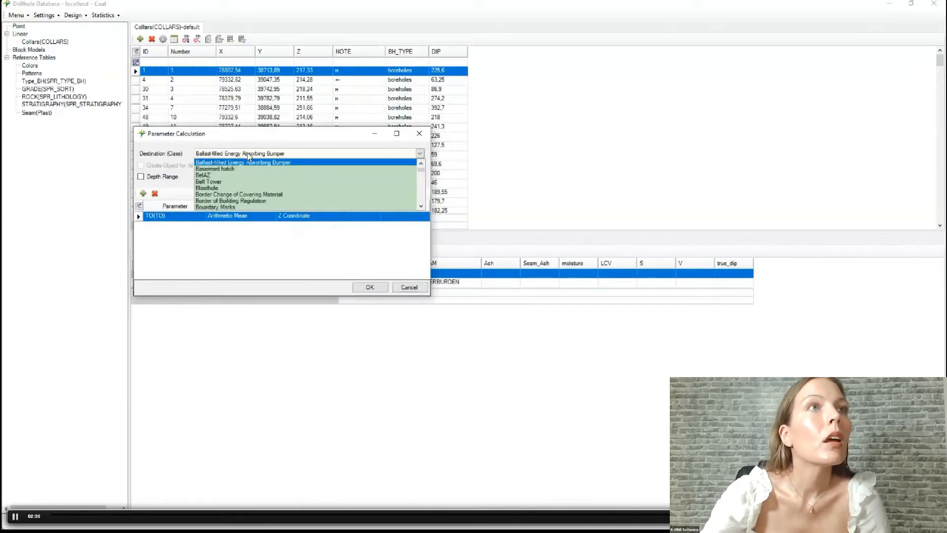
pyautogui.click(239, 188)
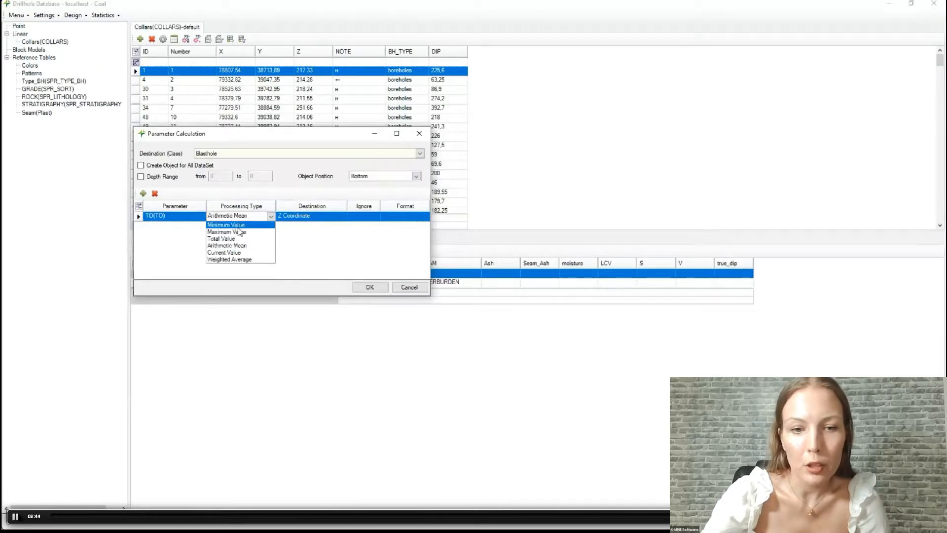
pyautogui.press('space')
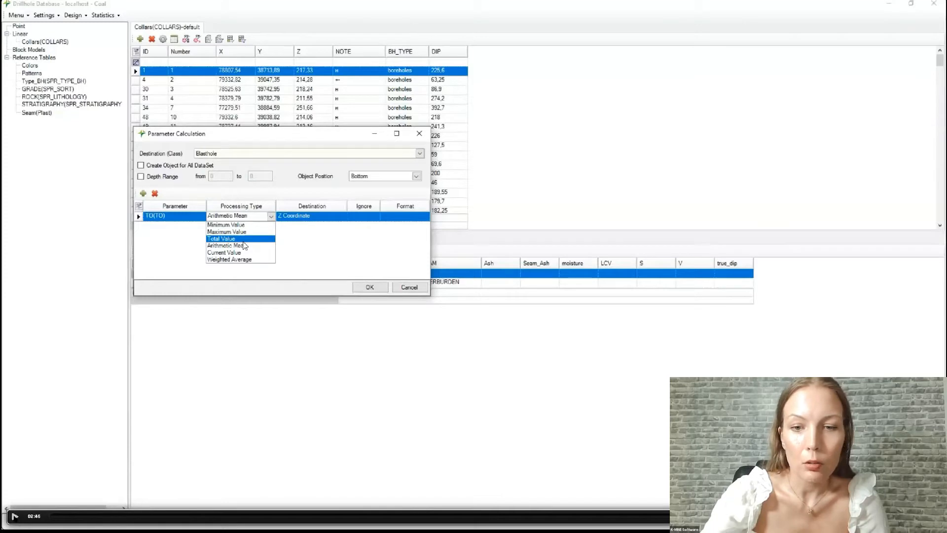
pyautogui.click(15, 516)
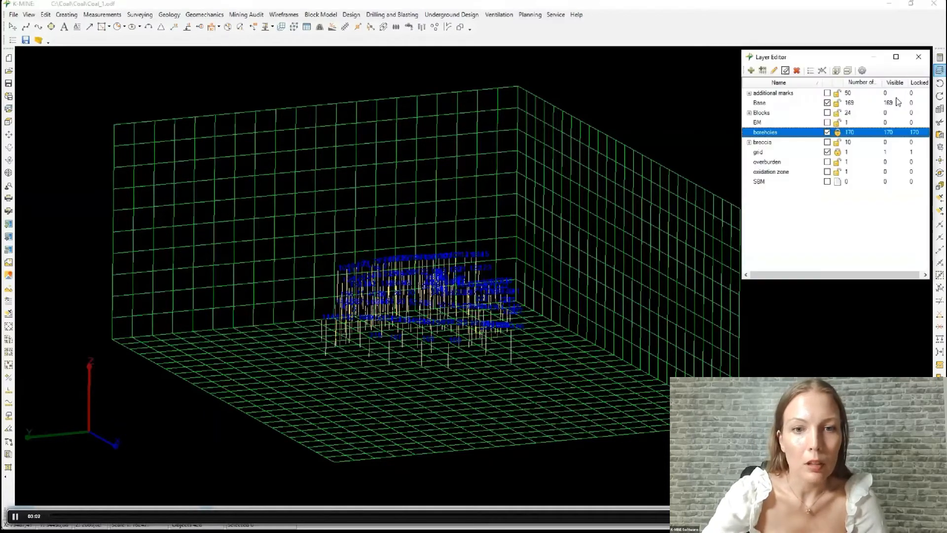
# Hide the boreholes layer and create a wireframe in Top View mode from the points on the Base layer.
pyautogui.click(827, 102)
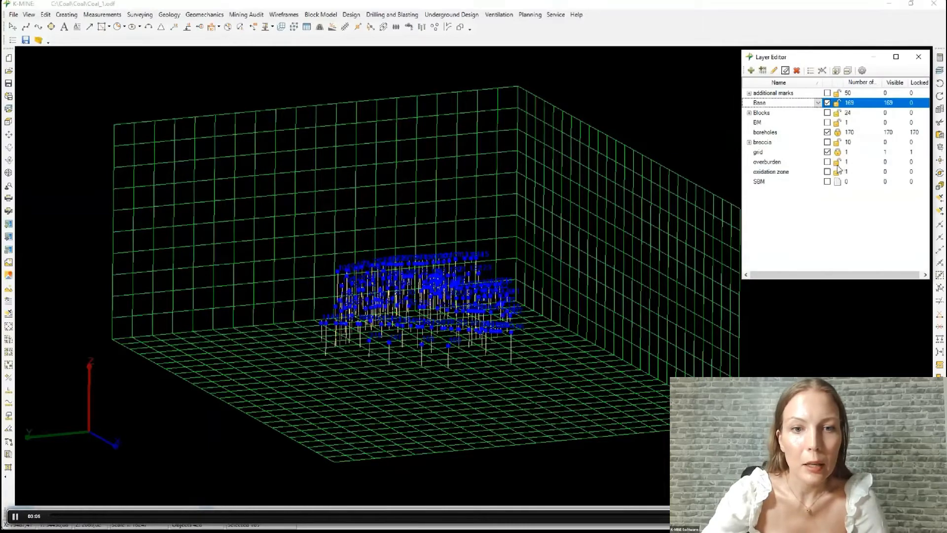
pyautogui.click(827, 132)
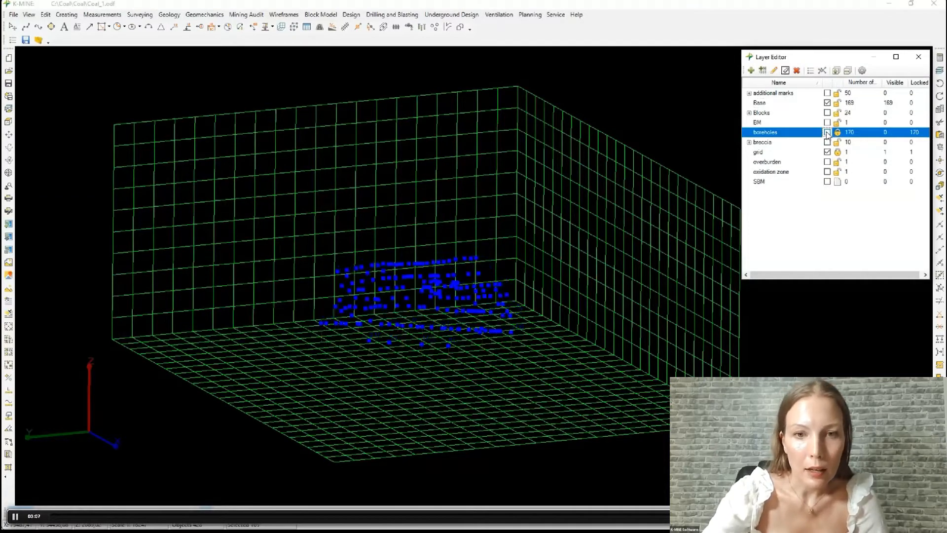
pyautogui.moveTo(476, 294)
pyautogui.mouseDown(button='middle')
pyautogui.moveTo(479, 303)
pyautogui.moveTo(487, 285)
pyautogui.mouseUp(button='middle')
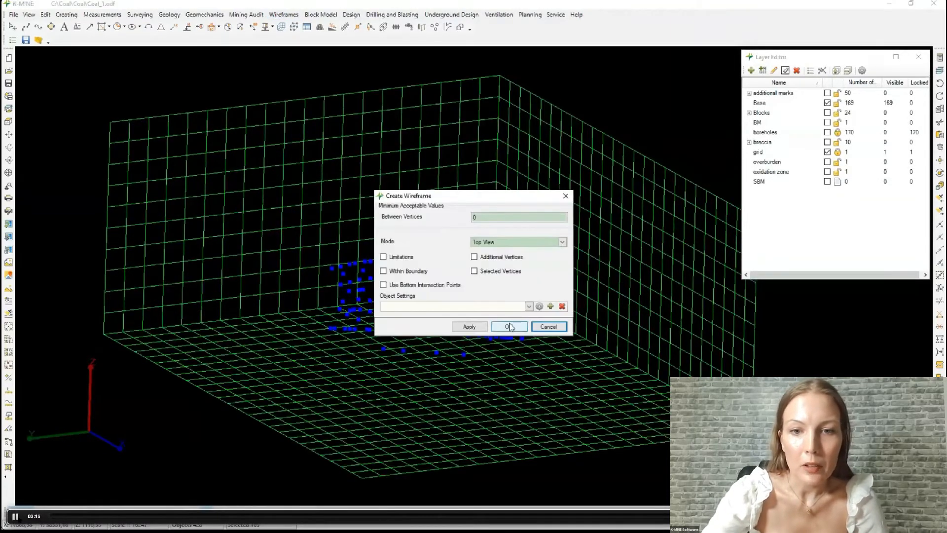
pyautogui.click(510, 324)
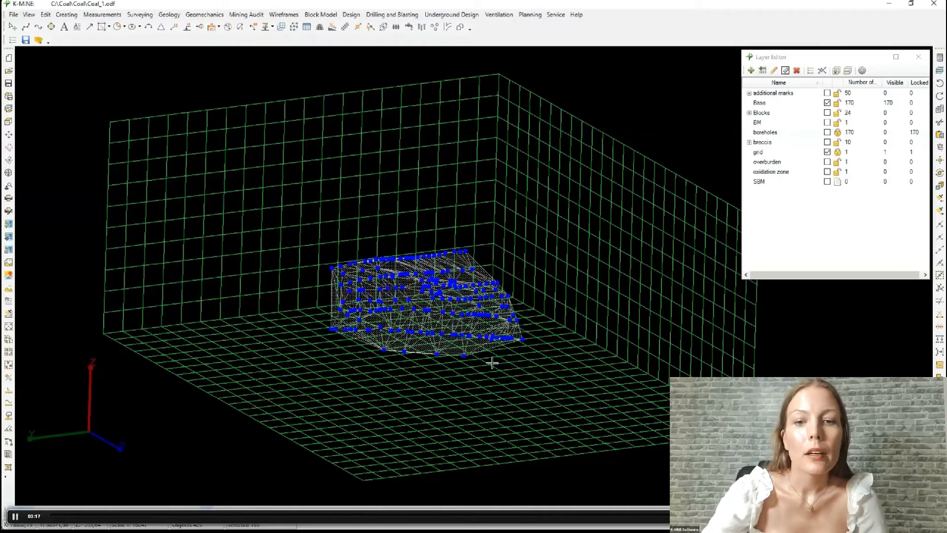
pyautogui.moveTo(492, 363); pyautogui.dragTo(461, 362, button='middle')
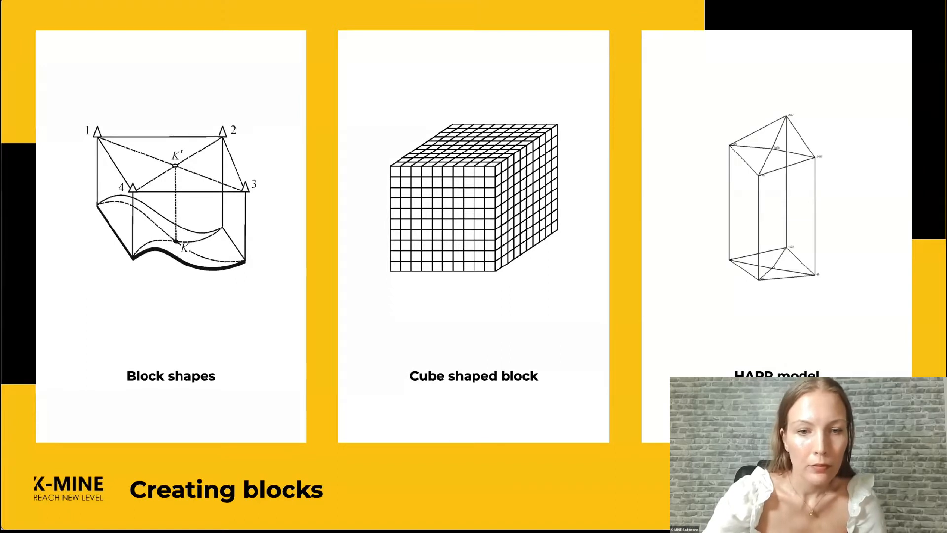
# Switch to K-MINE, start creating a seam block model and set its creating type to Marker Horizon Elevations.
pyautogui.hotkey('alt', 'Tab')
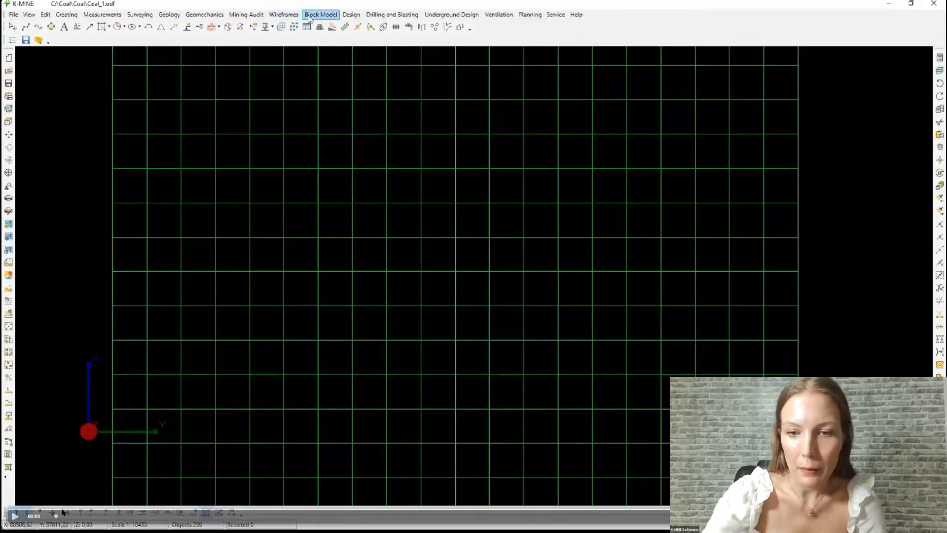
pyautogui.click(309, 17)
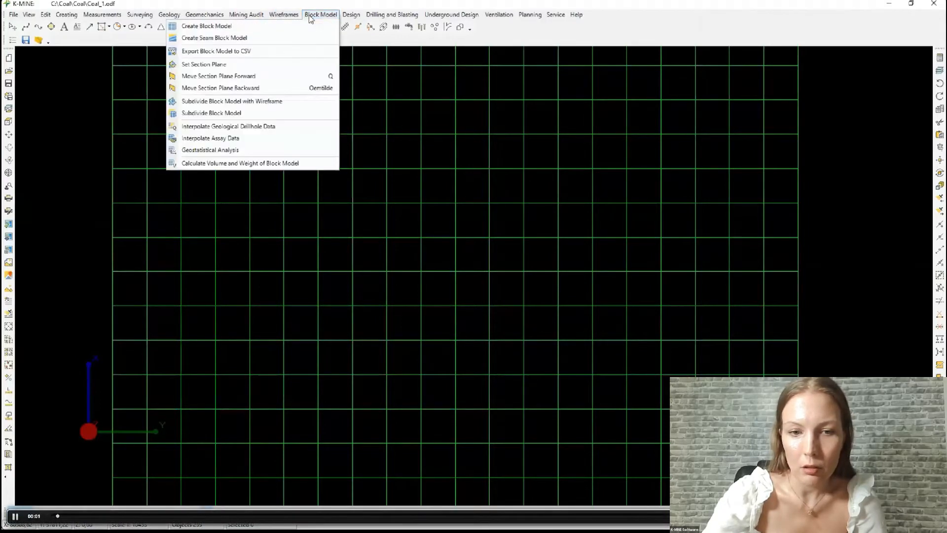
pyautogui.click(321, 37)
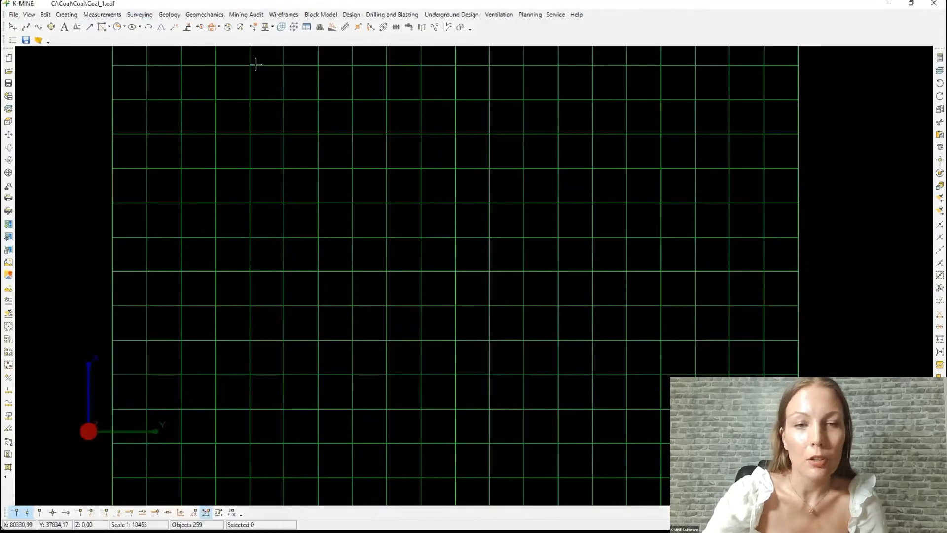
pyautogui.click(309, 15)
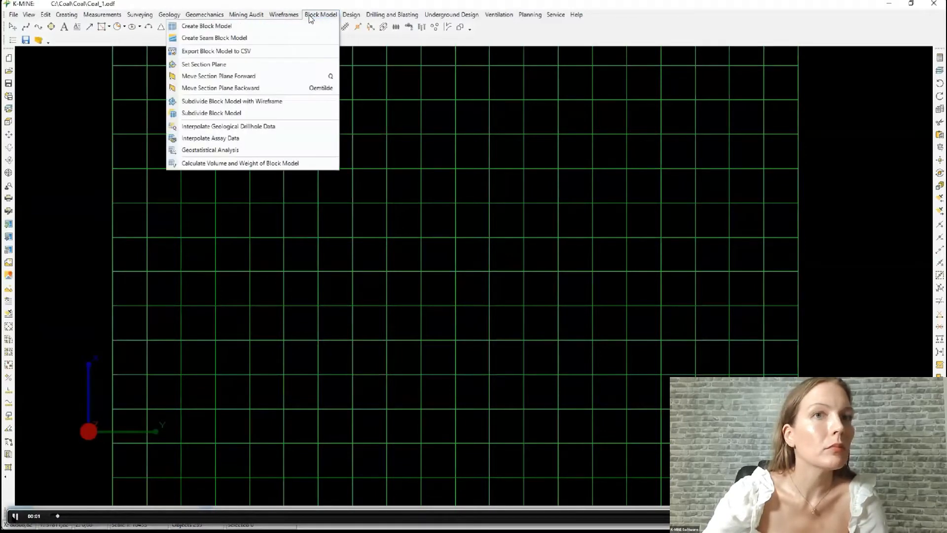
pyautogui.click(321, 39)
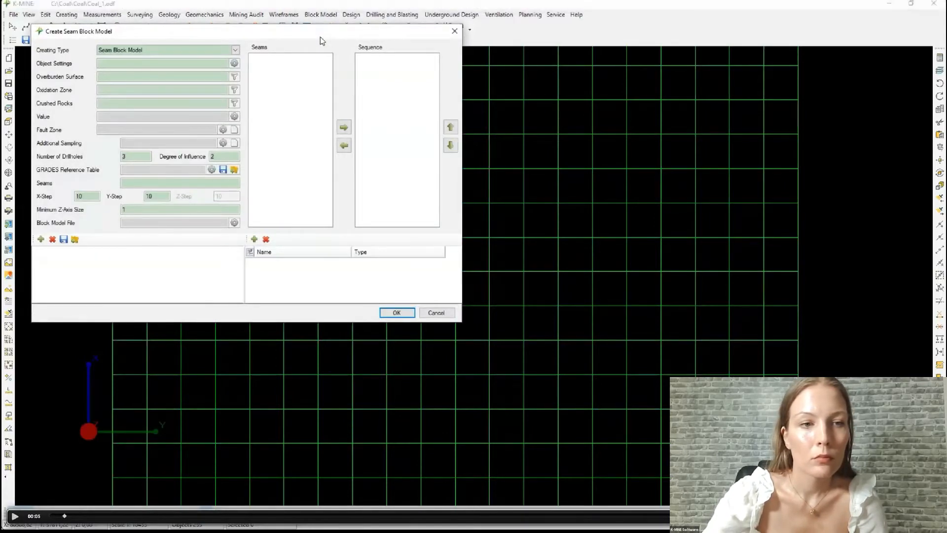
pyautogui.click(236, 50)
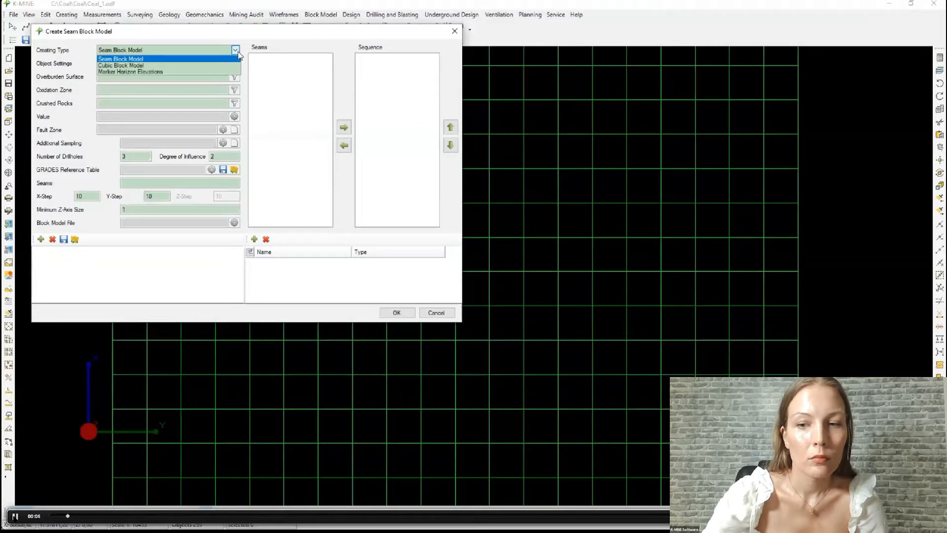
pyautogui.click(157, 72)
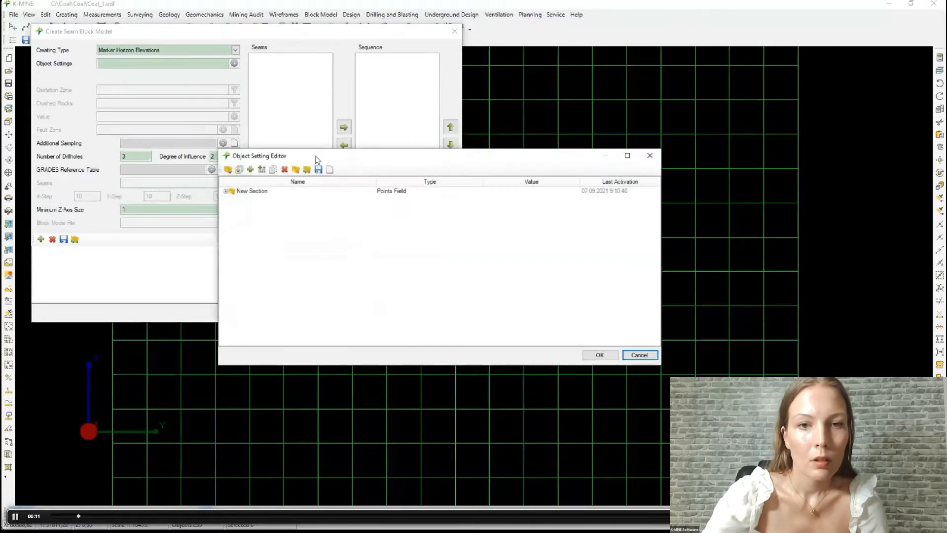
# Assign the New Section points field as the object settings and SEAM(SEAM) as the GRADES reference table.
pyautogui.click(398, 192)
pyautogui.click(398, 198)
pyautogui.click(599, 355)
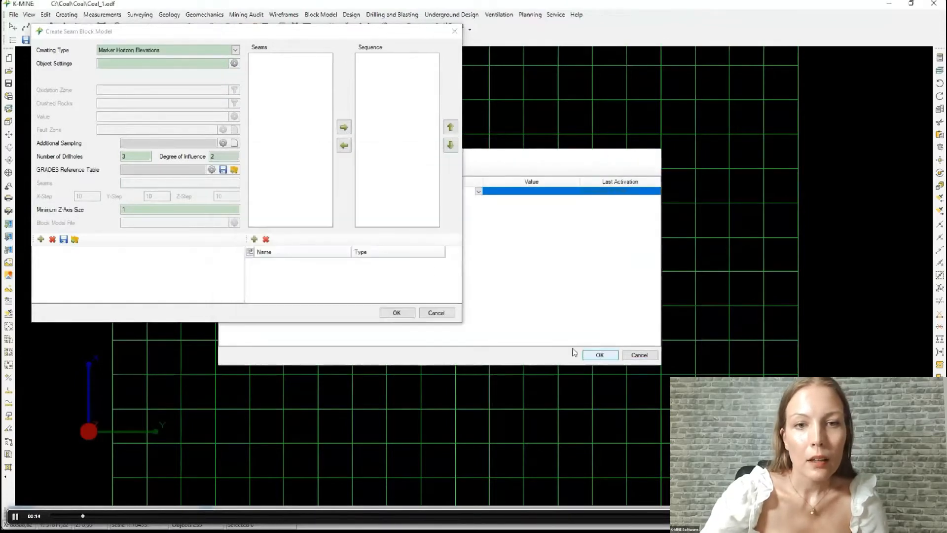
pyautogui.click(212, 170)
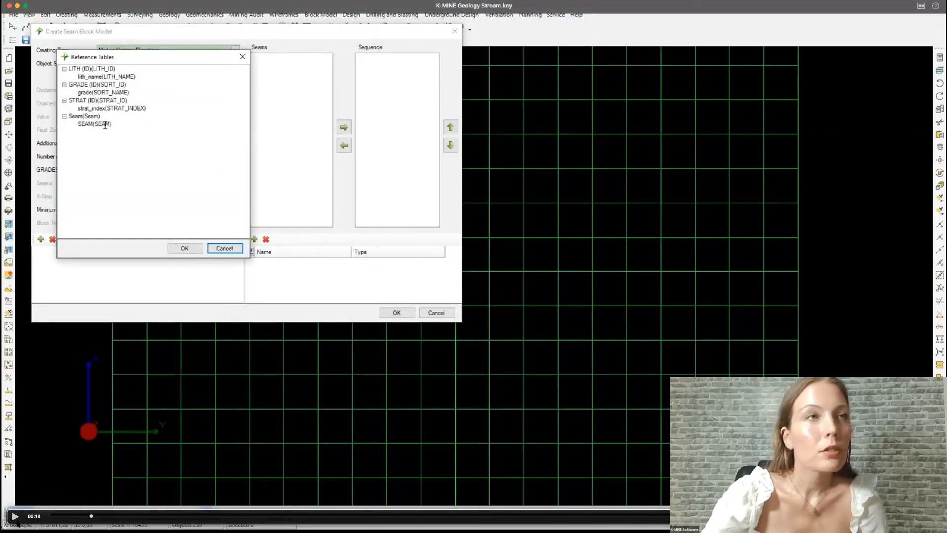
pyautogui.click(104, 124)
pyautogui.click(186, 248)
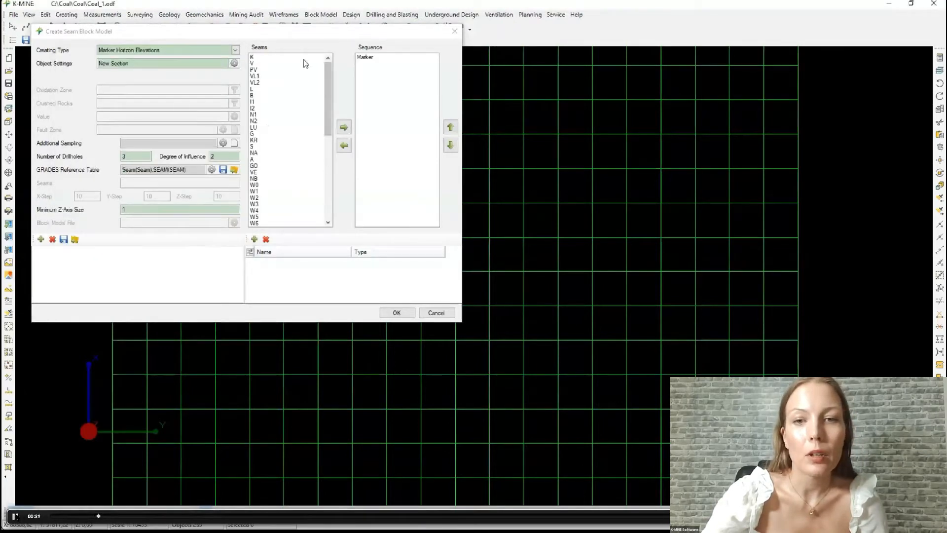
# Add the seams OVERBURDEN, Vb and W20 to the sequence below Marker.
pyautogui.click(303, 58)
pyautogui.click(282, 64)
pyautogui.click(272, 75)
pyautogui.click(260, 122)
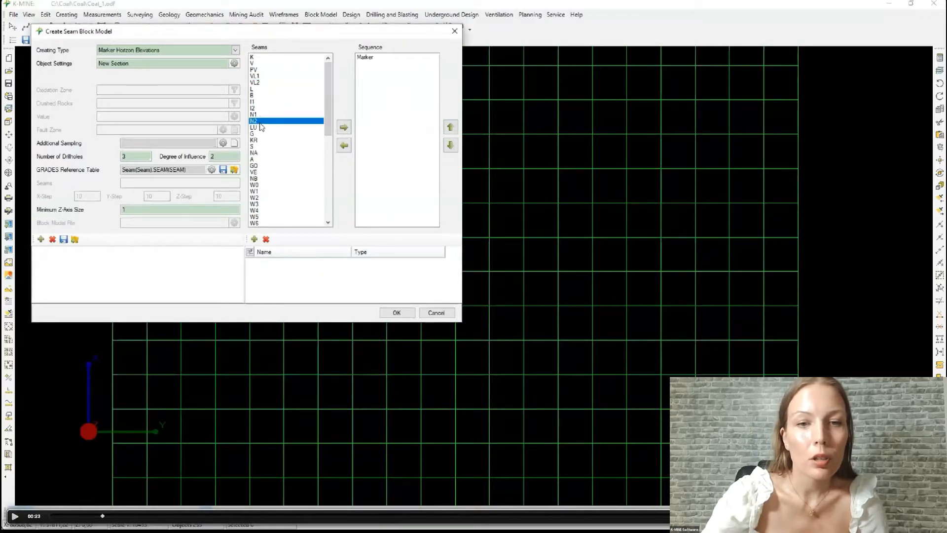
pyautogui.scroll(-4, 276, 165)
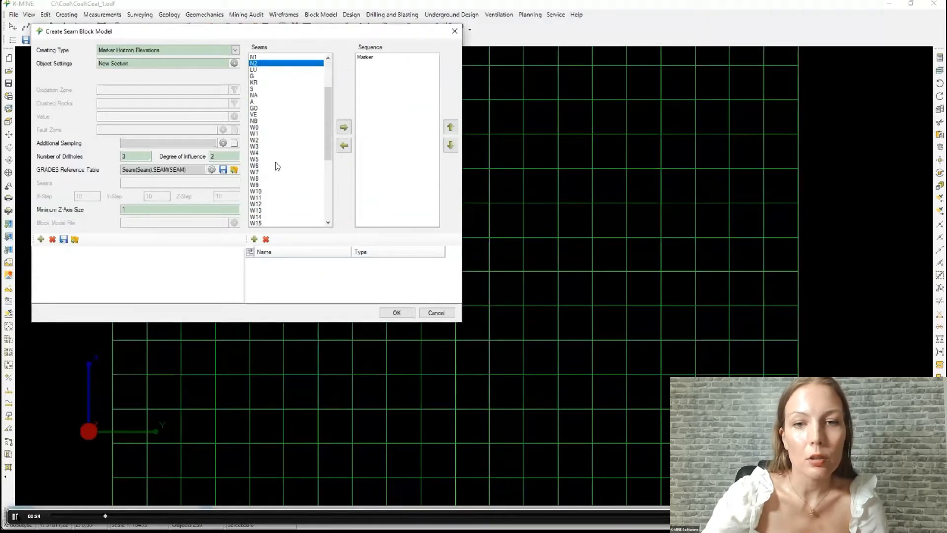
pyautogui.scroll(-3, 278, 166)
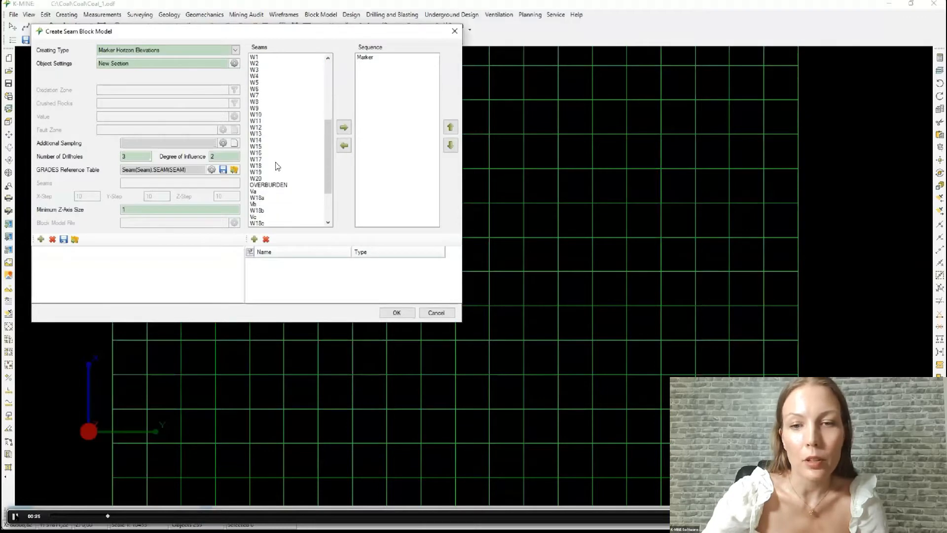
pyautogui.scroll(-3, 277, 166)
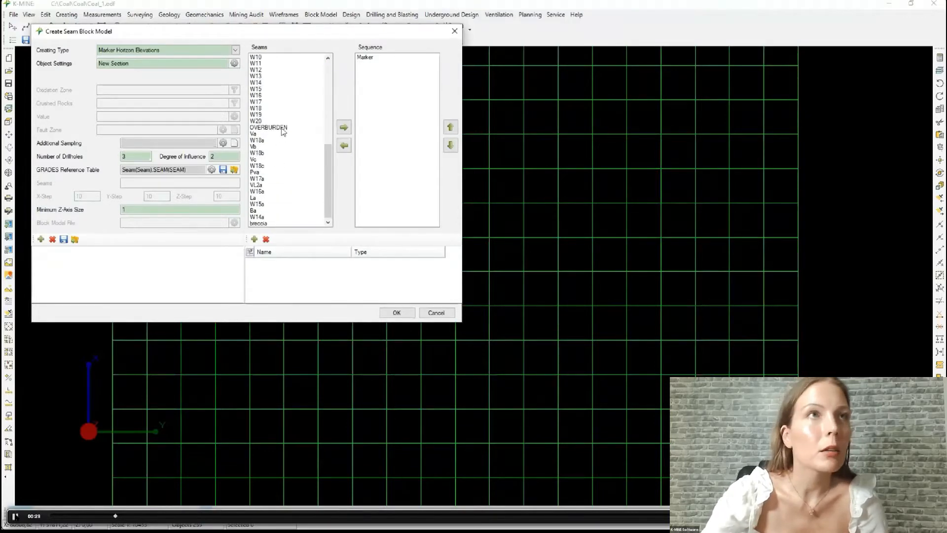
pyautogui.click(284, 130)
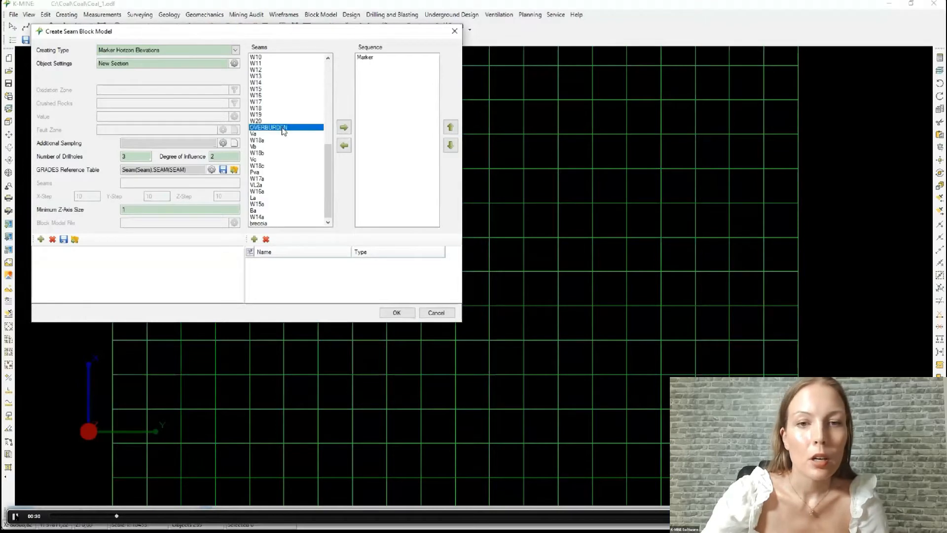
pyautogui.click(344, 127)
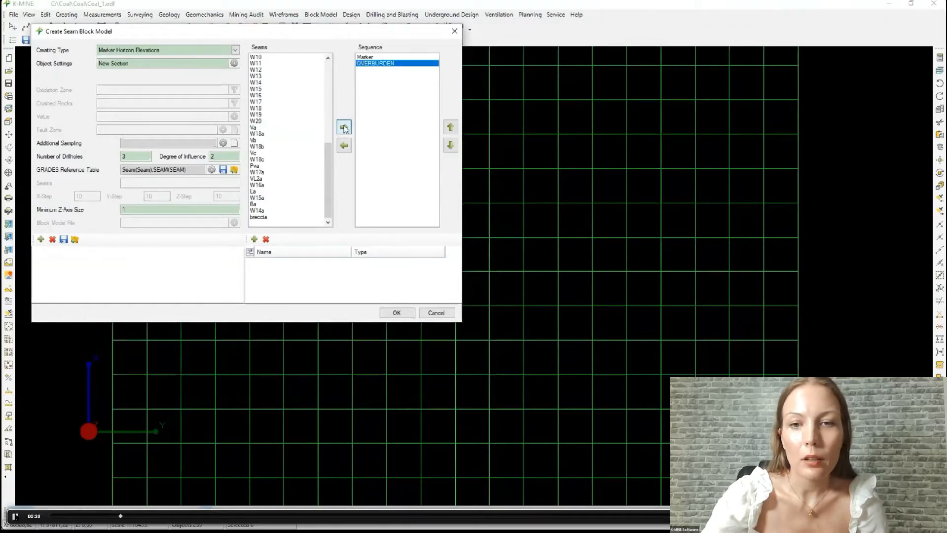
pyautogui.click(270, 140)
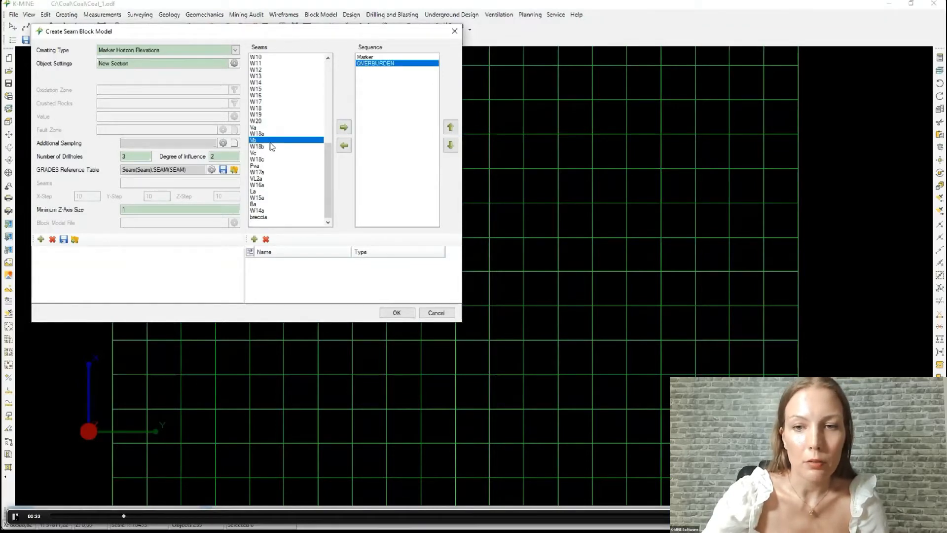
pyautogui.click(344, 128)
pyautogui.click(264, 122)
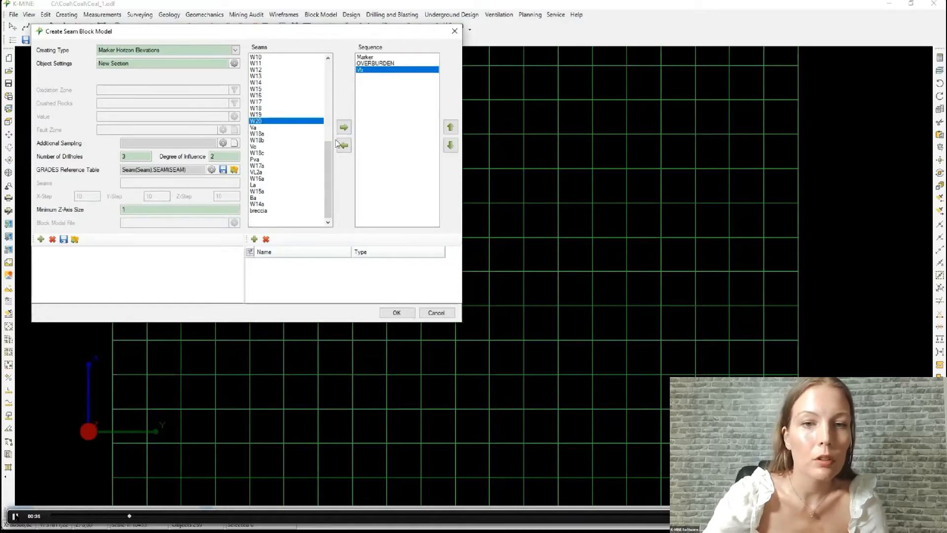
pyautogui.click(345, 128)
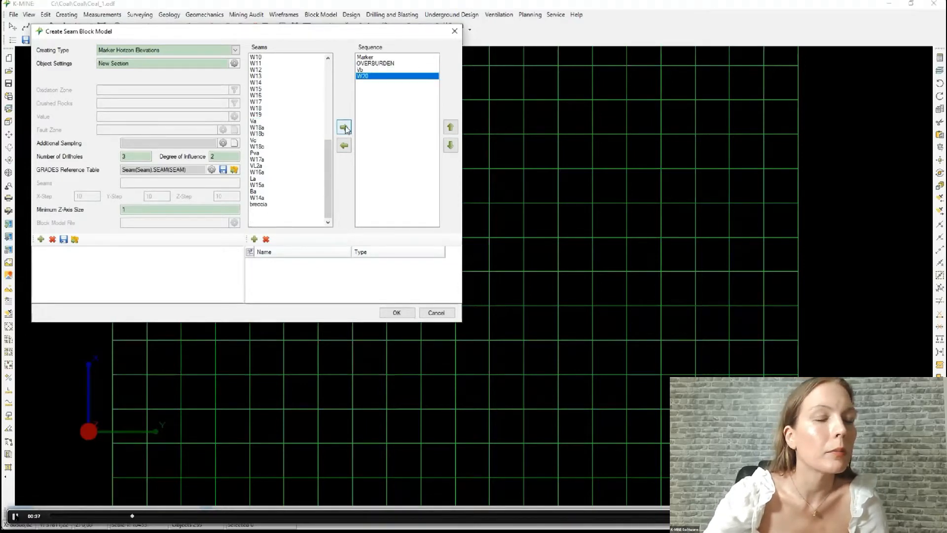
# Load the saved seam order from the seam_subsequence file in the Filters folder and check the whole sequence.
pyautogui.click(234, 170)
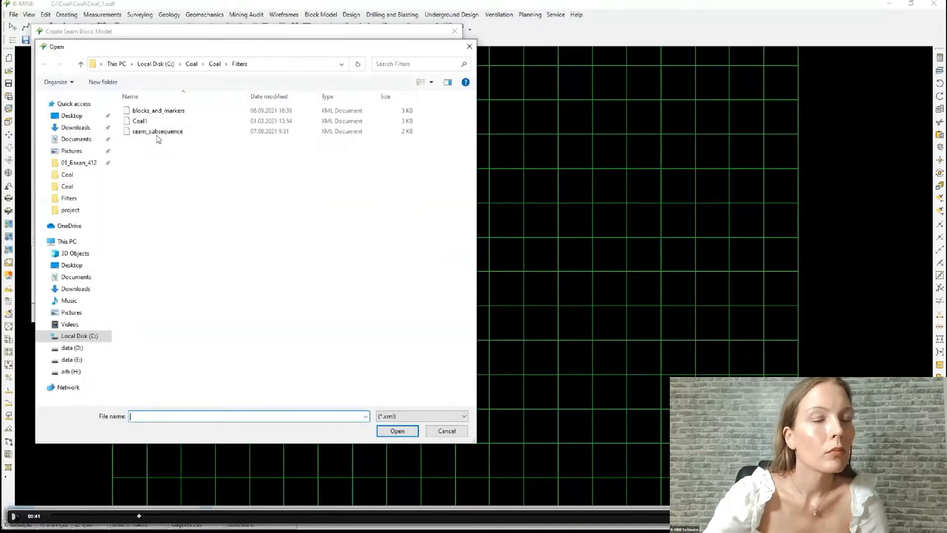
pyautogui.click(158, 133)
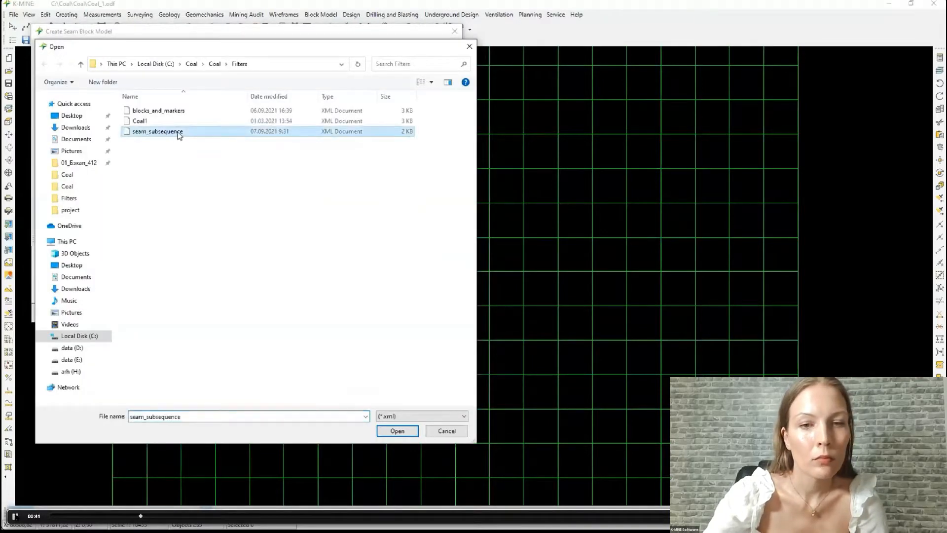
pyautogui.doubleClick(178, 133)
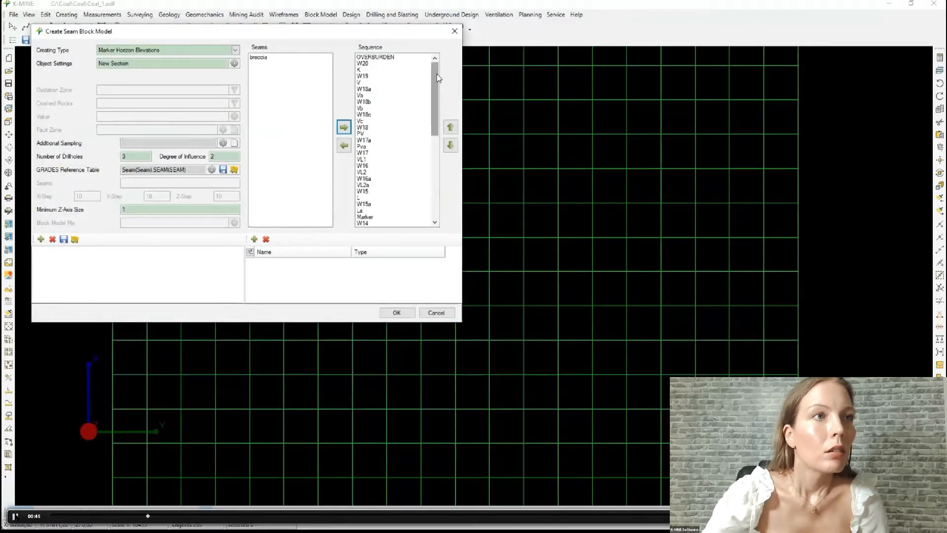
pyautogui.moveTo(437, 74); pyautogui.dragTo(435, 160)
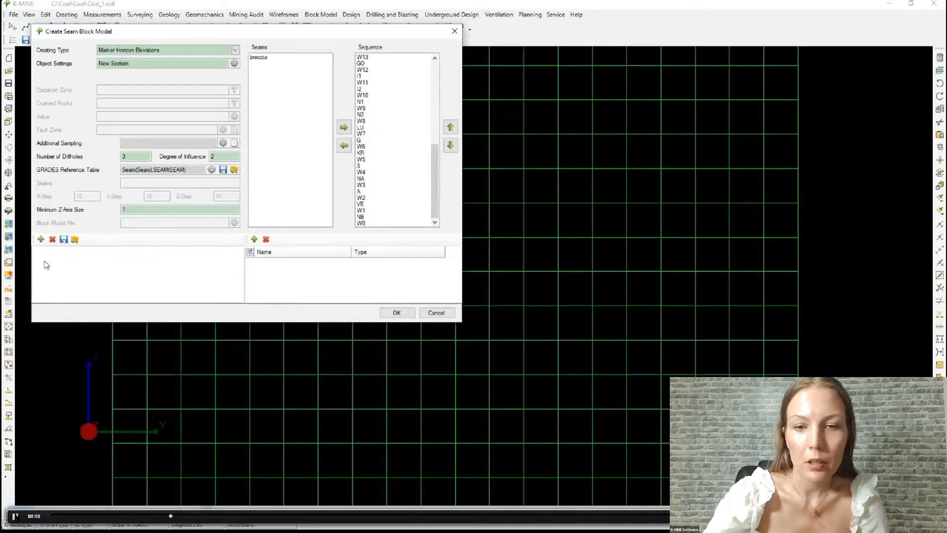
pyautogui.click(41, 240)
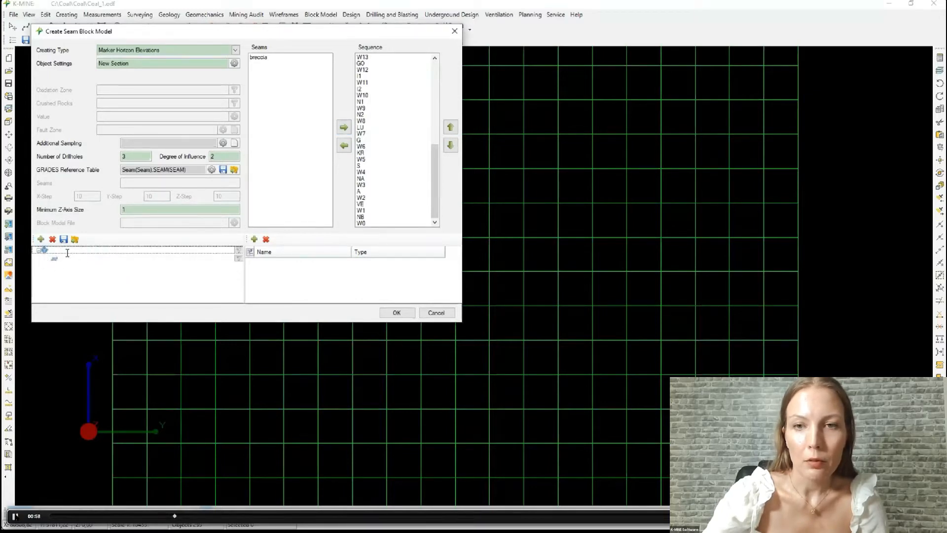
pyautogui.click(238, 250)
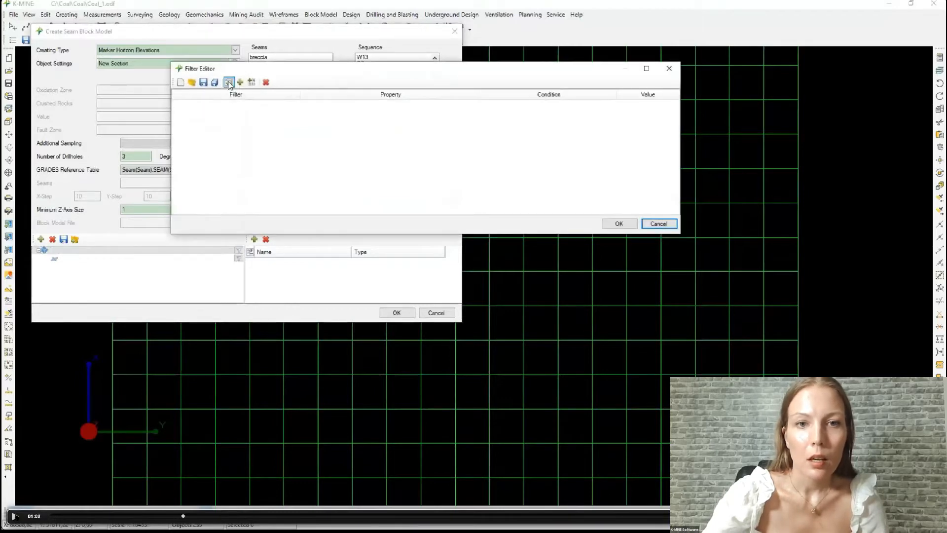
pyautogui.click(229, 82)
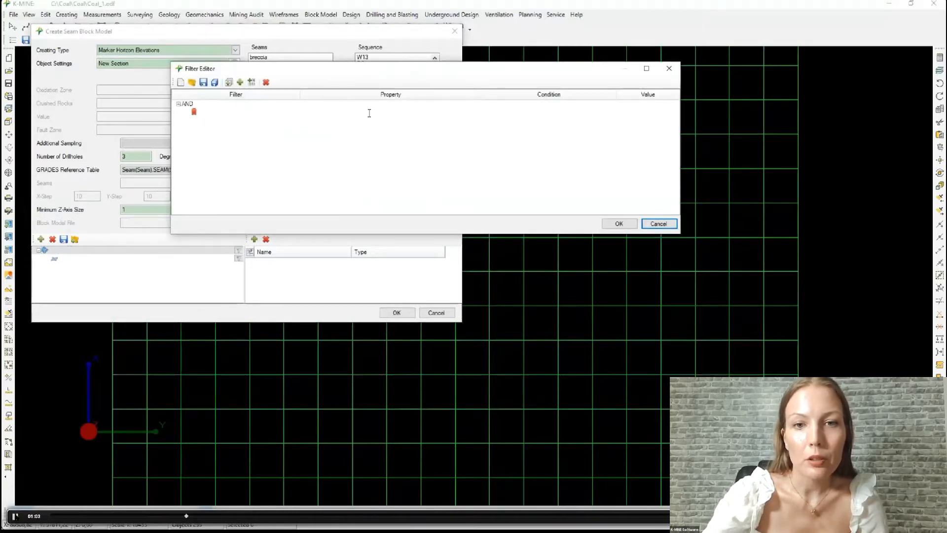
pyautogui.click(410, 109)
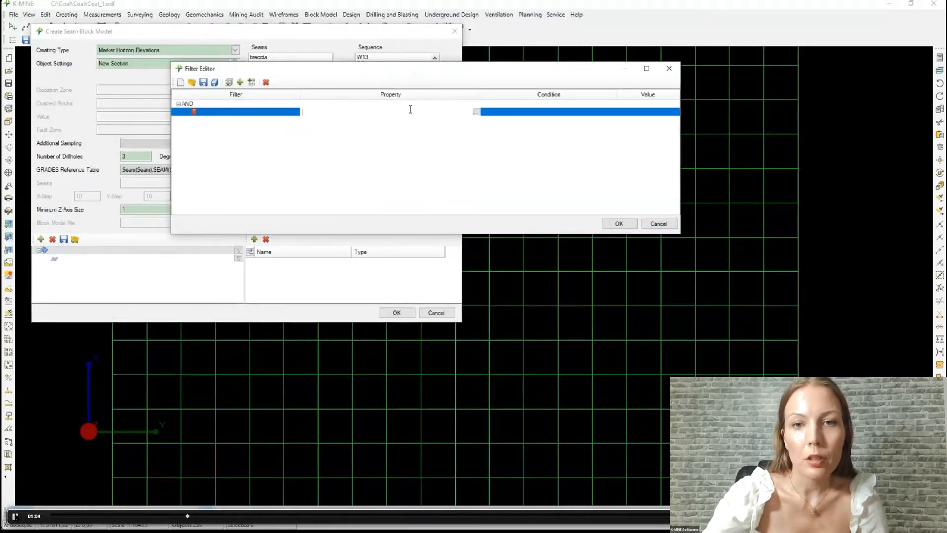
pyautogui.click(476, 112)
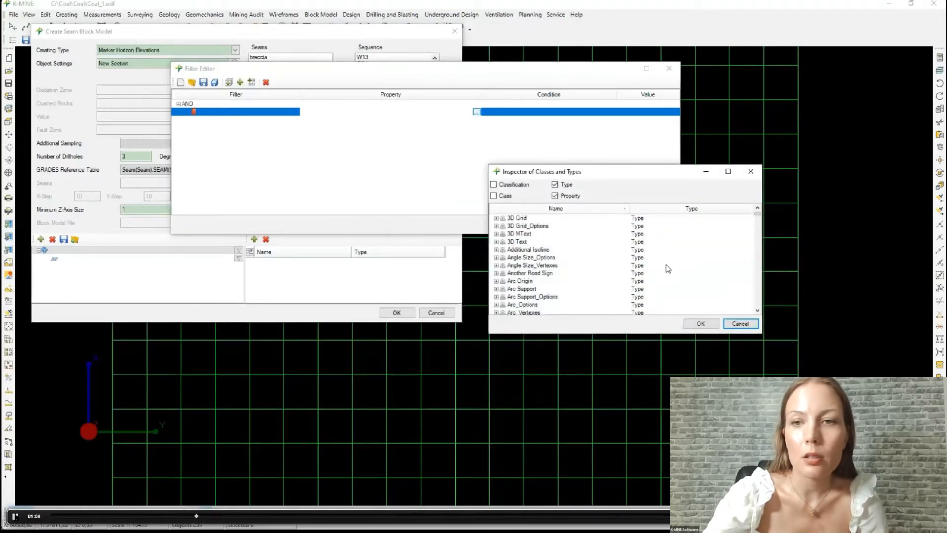
pyautogui.click(740, 324)
pyautogui.click(656, 223)
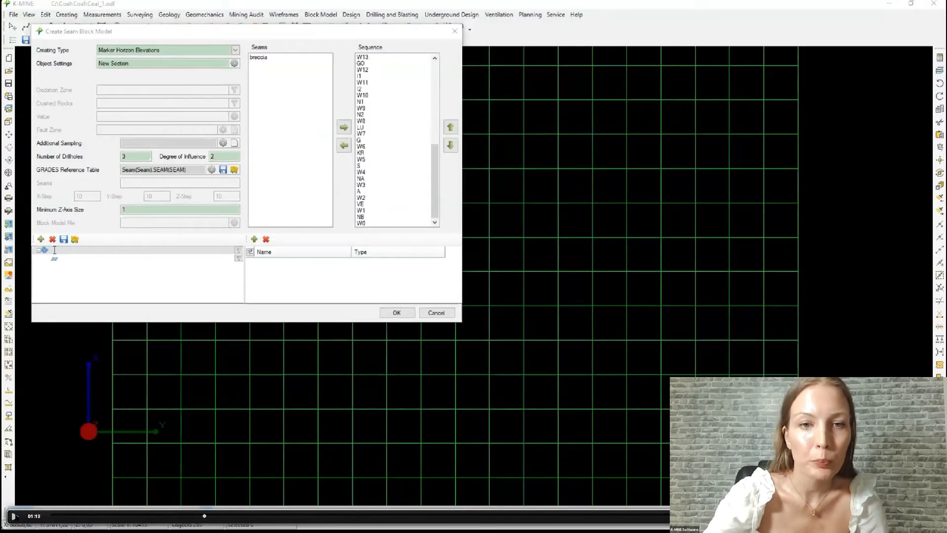
# Load the saved list pairing block filters with marker filters, such as 20.flt with marker20.flt, and generate the marker horizon elevations.
pyautogui.click(75, 240)
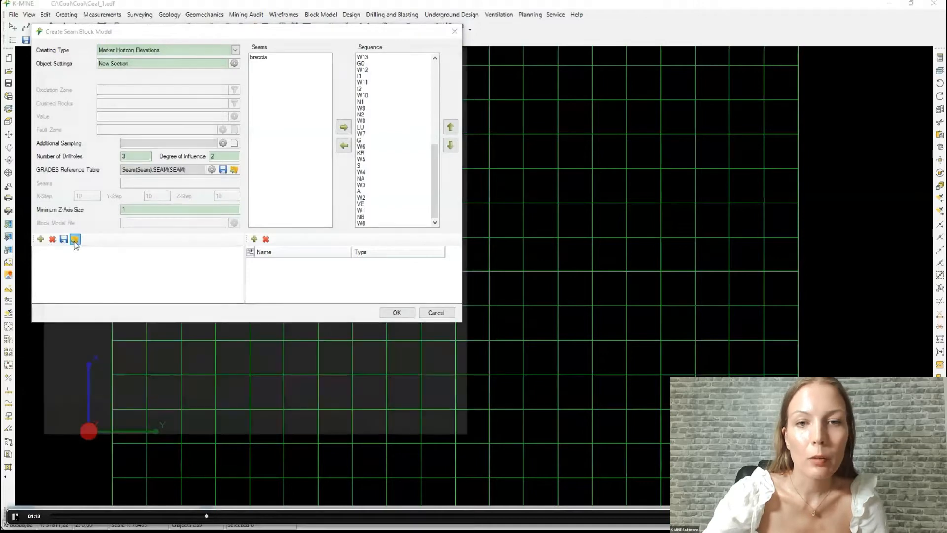
pyautogui.click(176, 114)
pyautogui.doubleClick(175, 114)
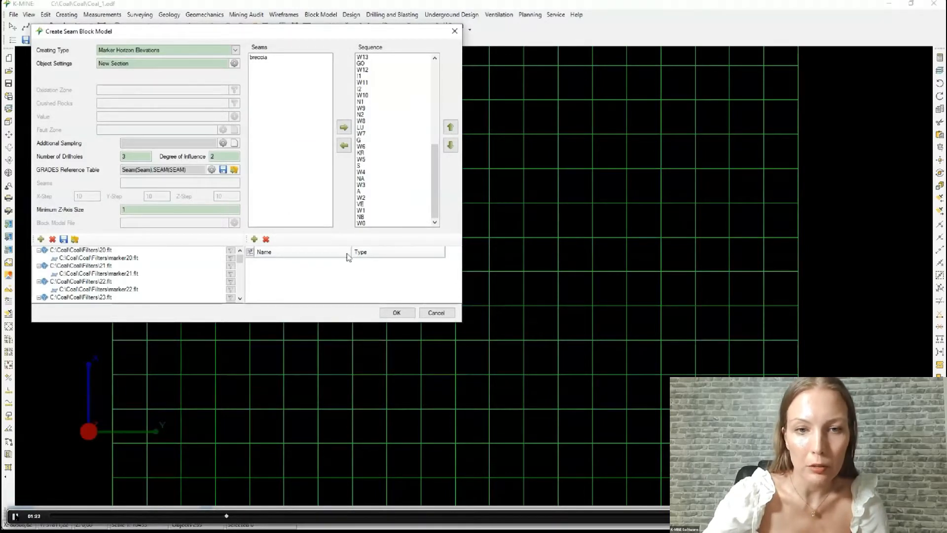
pyautogui.click(411, 313)
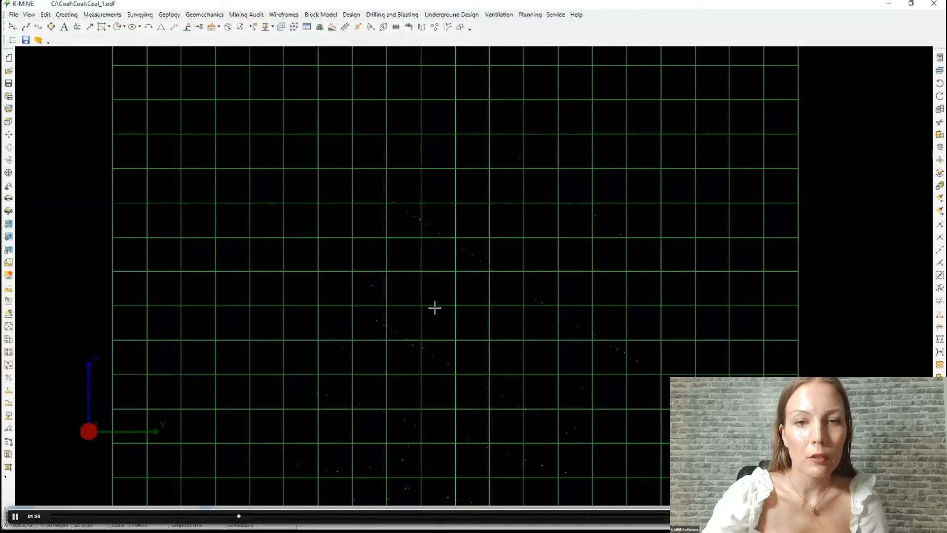
# Hide all Base point layers except BLOCK_22 and view its points in 3D above the grid.
pyautogui.click(940, 72)
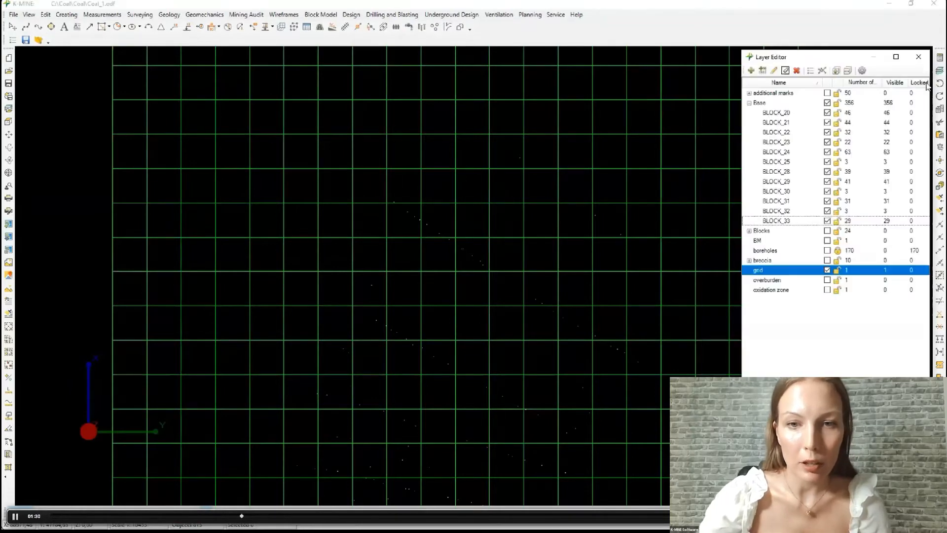
pyautogui.click(827, 133)
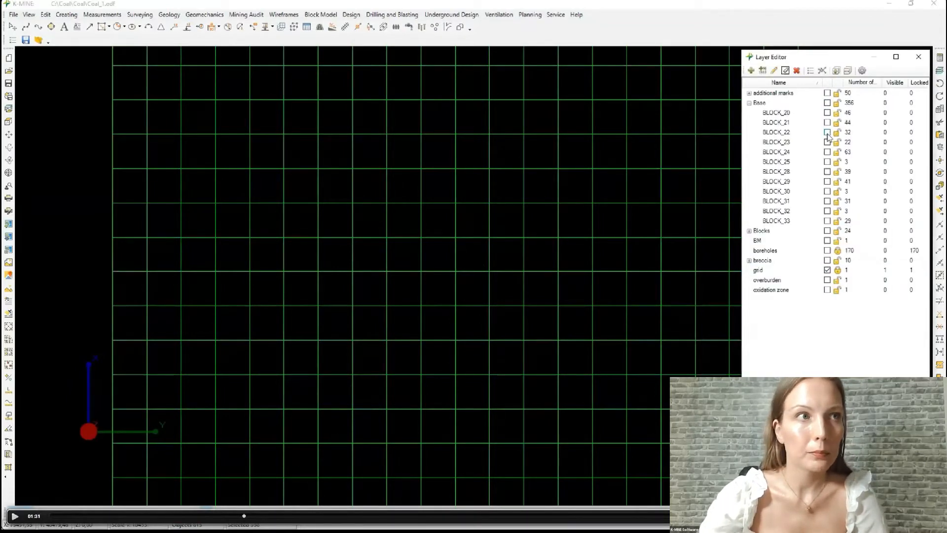
pyautogui.click(827, 132)
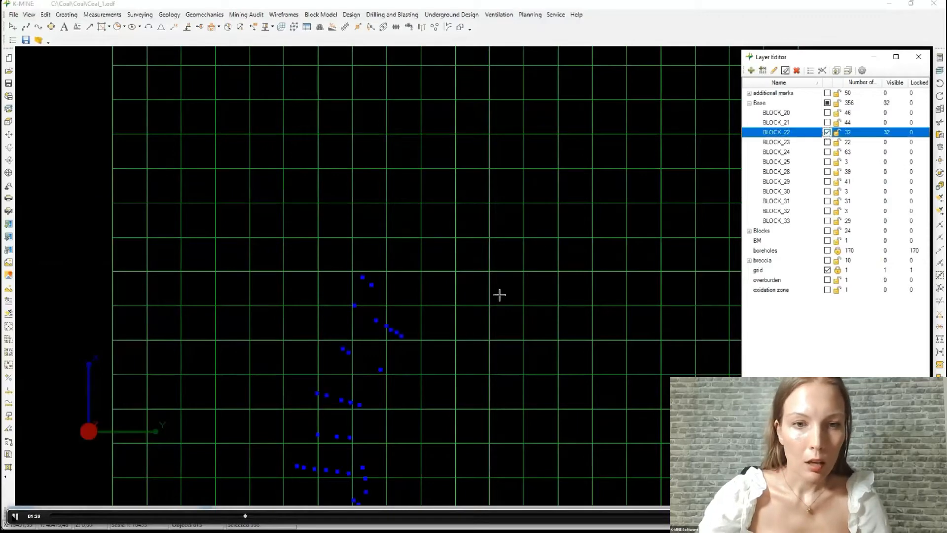
pyautogui.scroll(-2, 295, 308)
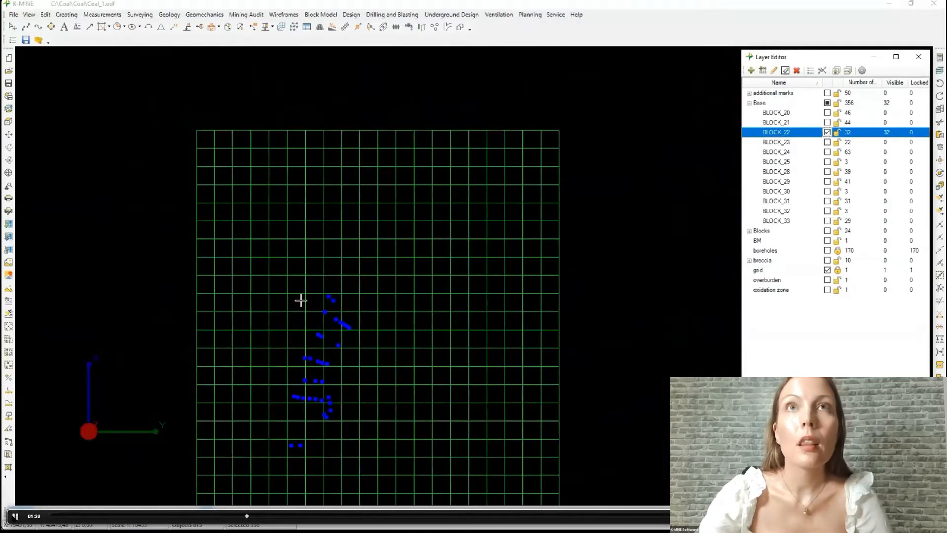
pyautogui.scroll(-1, 301, 300)
pyautogui.moveTo(339, 358); pyautogui.dragTo(342, 290, button='middle')
pyautogui.click(9, 147)
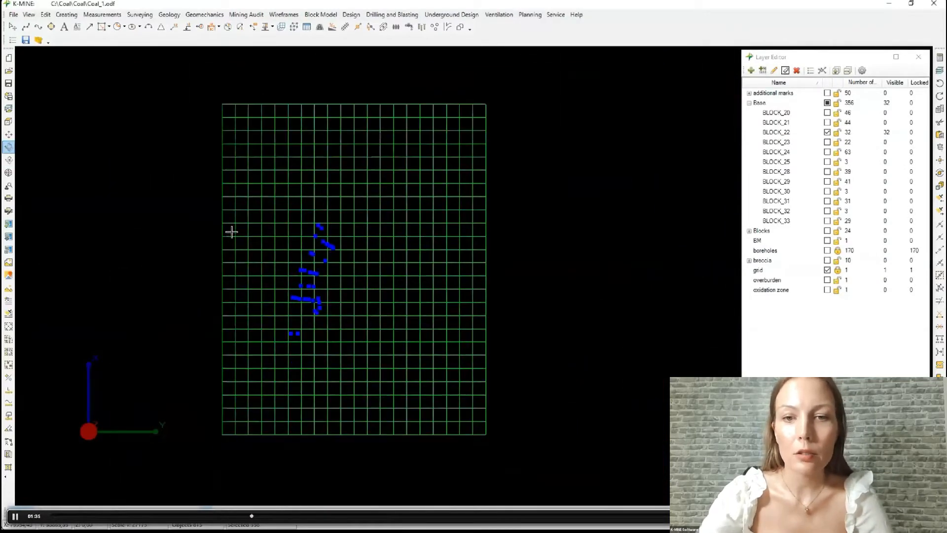
pyautogui.moveTo(231, 231); pyautogui.dragTo(408, 253)
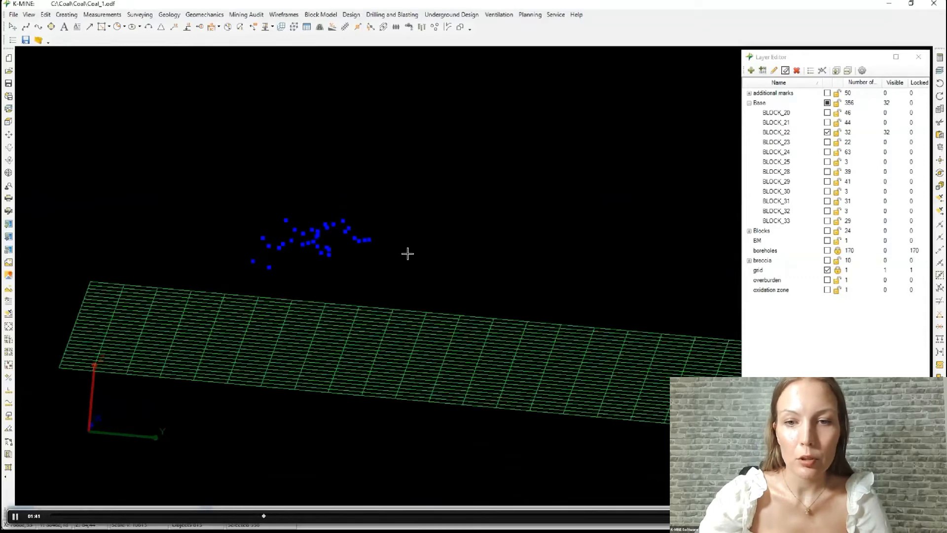
# Display the marker layer of BLOCK_22 under Blocks and examine its surface against the points from several angles.
pyautogui.click(749, 231)
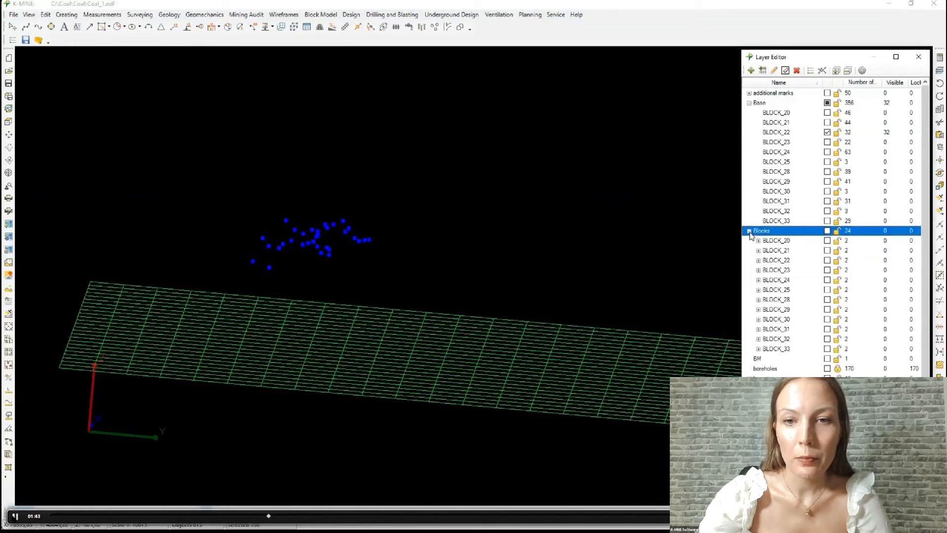
pyautogui.click(758, 261)
pyautogui.click(827, 270)
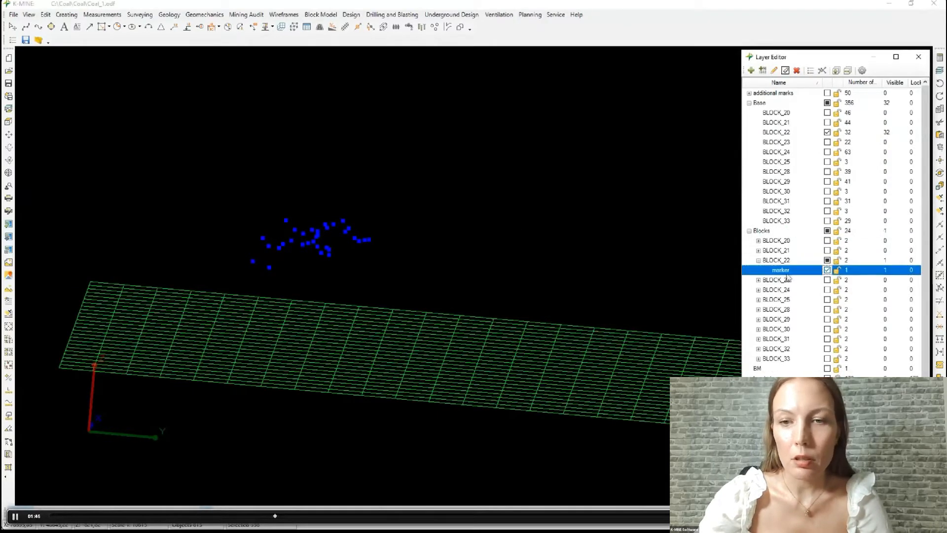
pyautogui.moveTo(335, 248); pyautogui.dragTo(416, 282, button='middle')
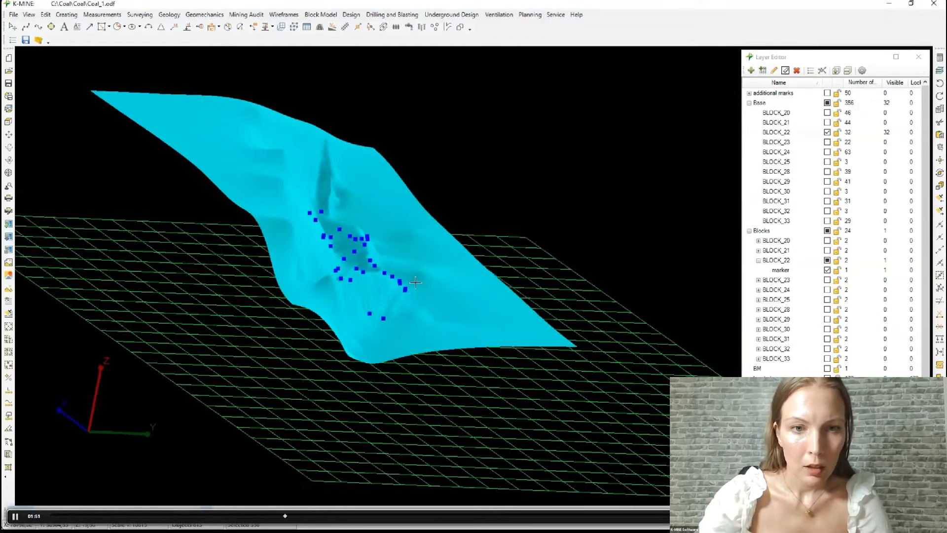
pyautogui.scroll(3, 405, 294)
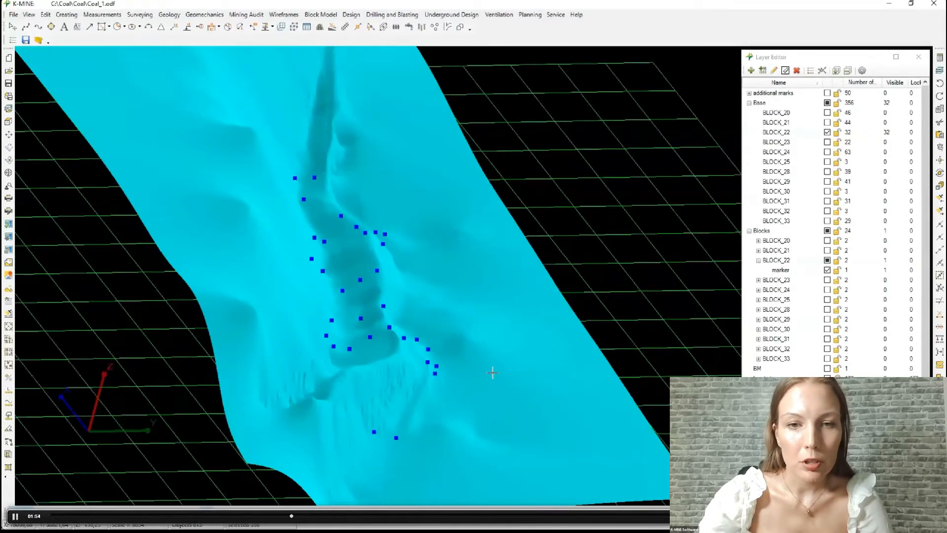
pyautogui.moveTo(491, 374); pyautogui.dragTo(459, 330, button='middle')
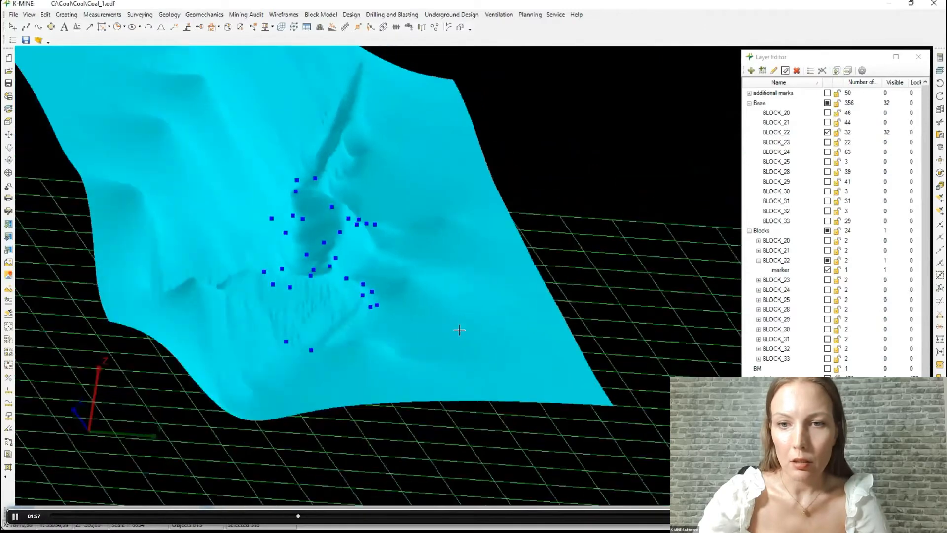
# Hide the BLOCK_22 points and marker, and inspect the BLOCK_28 Base points together with the BLOCK_28 marker surface.
pyautogui.click(827, 133)
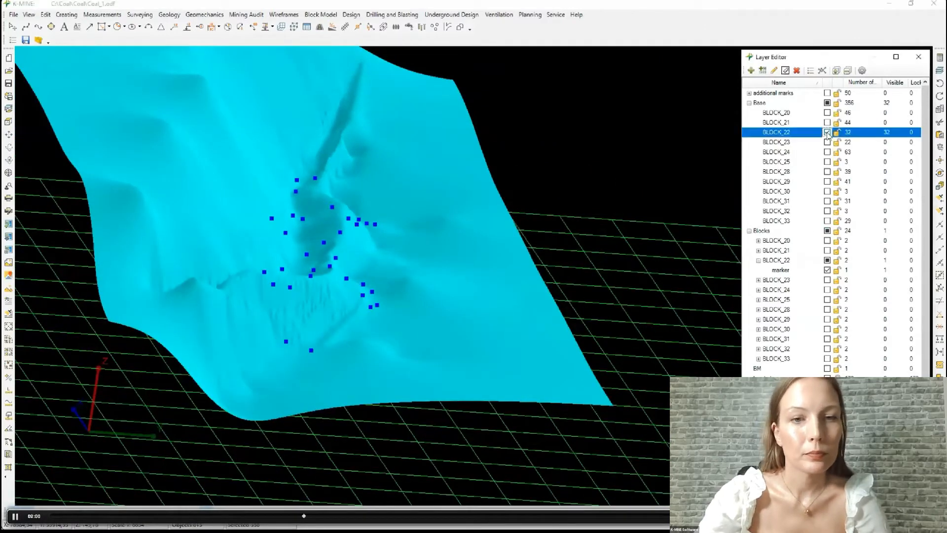
pyautogui.click(827, 132)
pyautogui.click(827, 270)
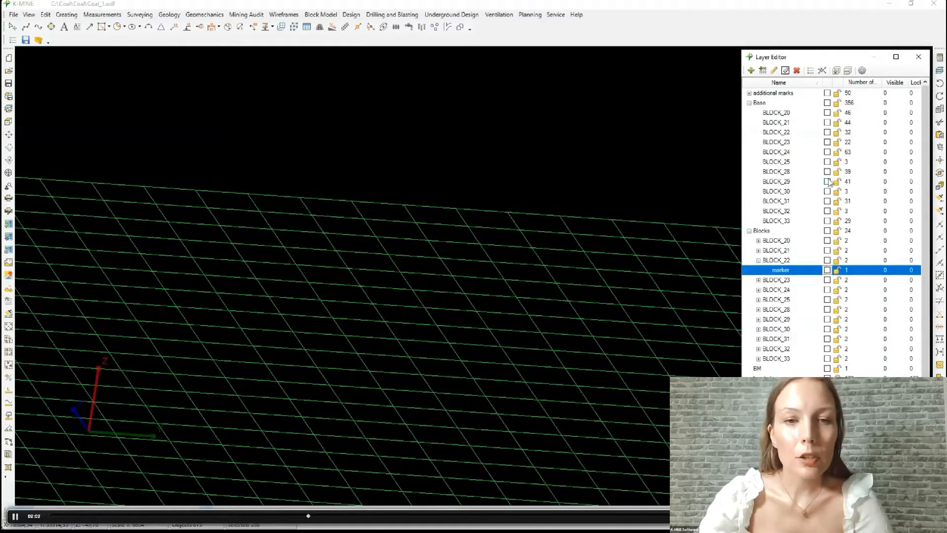
pyautogui.click(827, 171)
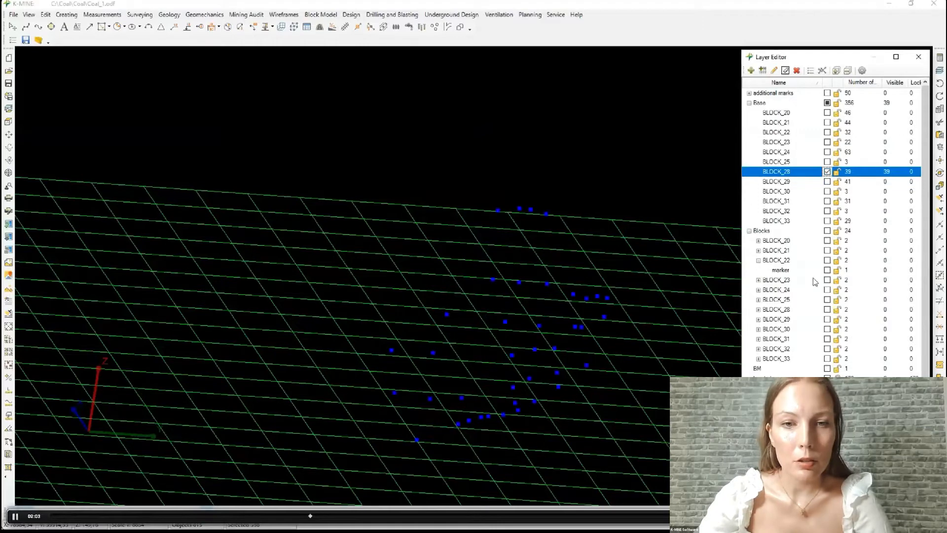
pyautogui.click(758, 309)
pyautogui.click(827, 319)
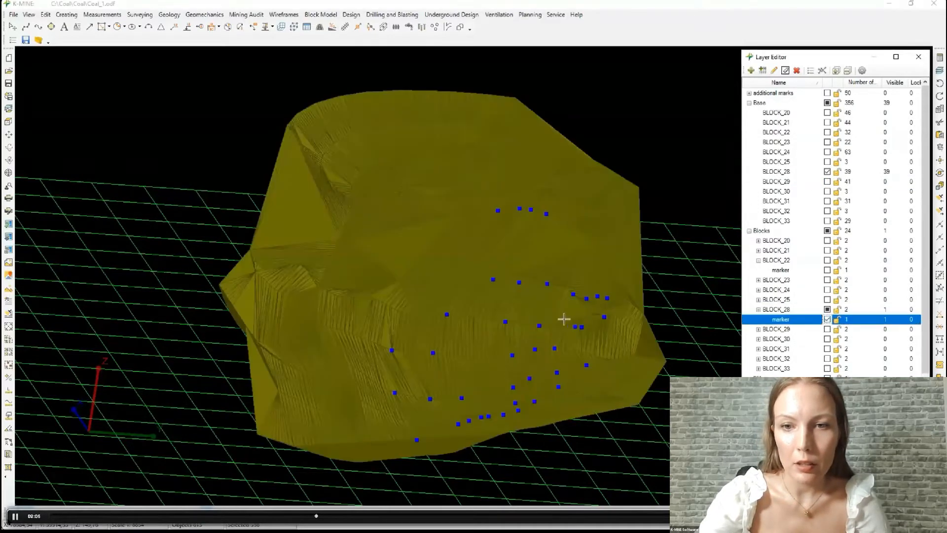
pyautogui.scroll(4, 572, 345)
pyautogui.scroll(-5, 571, 371)
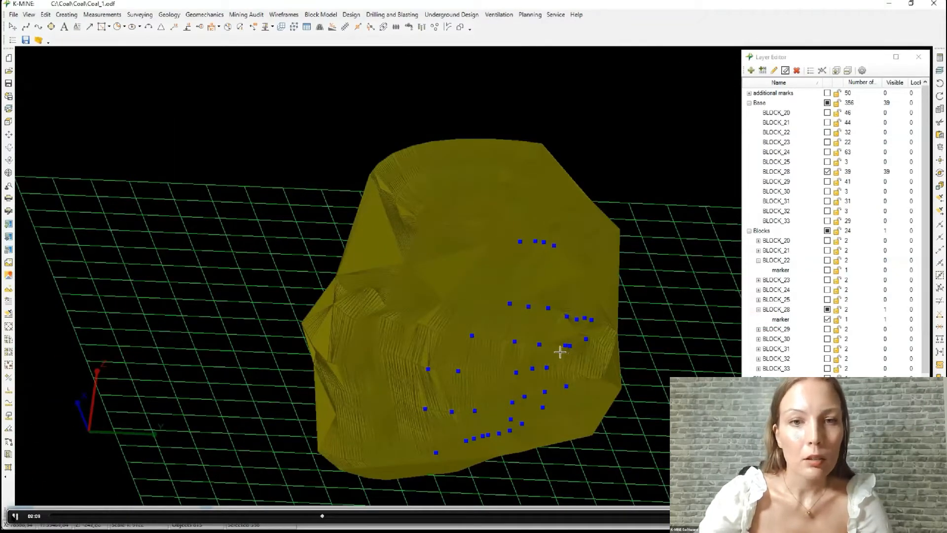
# Hide the BLOCK_28 marker and points layers and collapse the whole layer list.
pyautogui.click(827, 319)
pyautogui.click(827, 319)
pyautogui.click(827, 172)
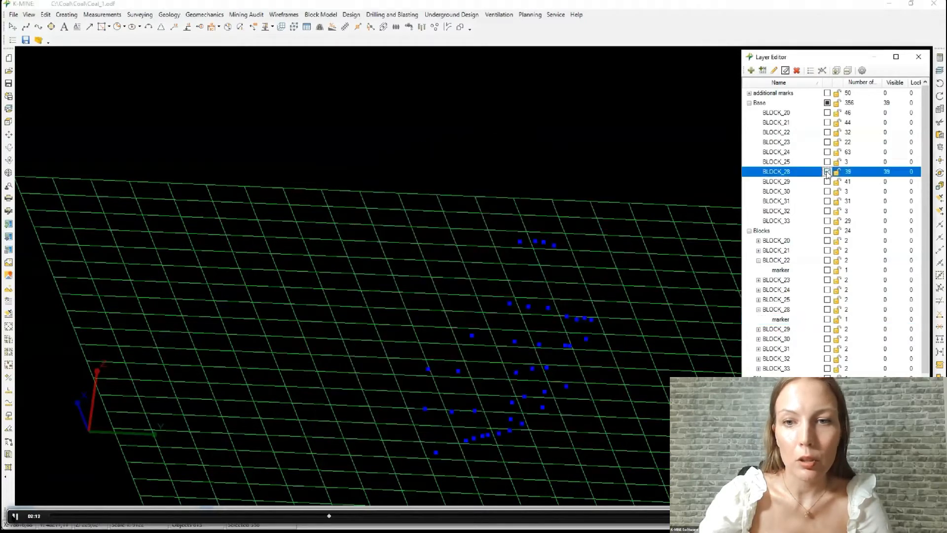
pyautogui.click(827, 171)
pyautogui.click(847, 70)
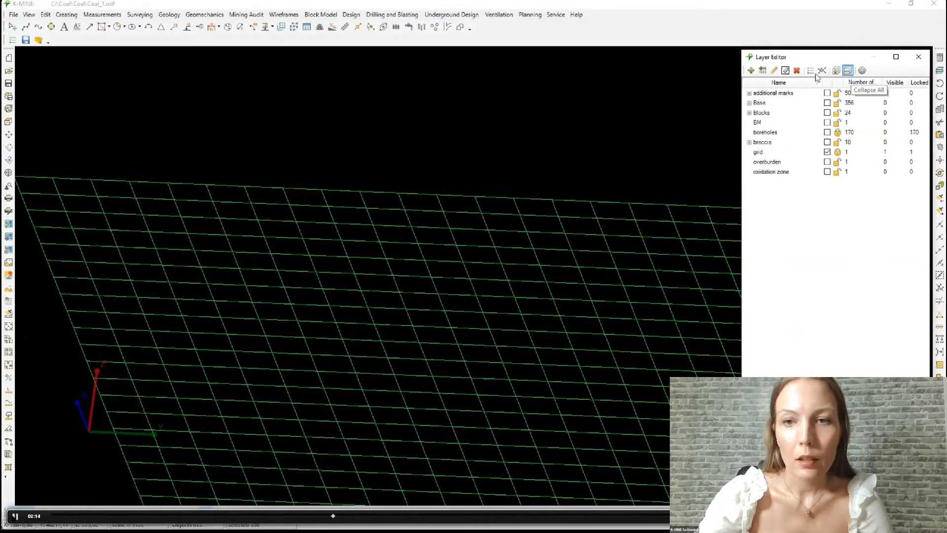
# Start a new seam block model with creating type Seam Block Model and New Section as the object settings.
pyautogui.scroll(-1, 491, 171)
pyautogui.scroll(-1, 491, 171)
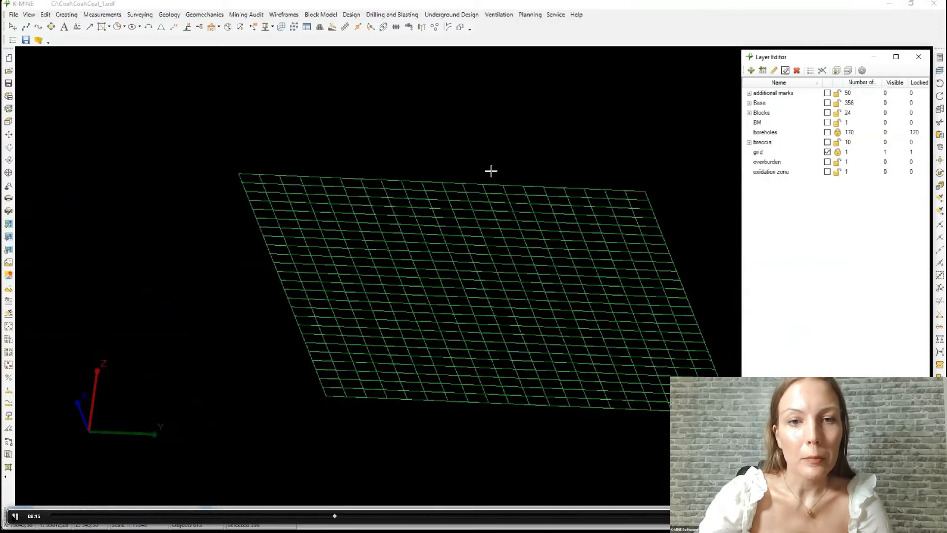
pyautogui.click(309, 18)
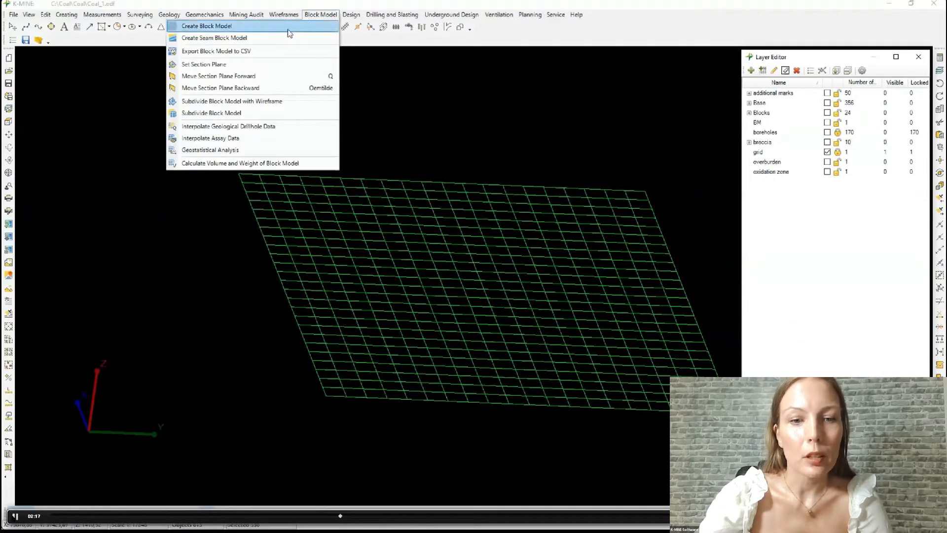
pyautogui.click(277, 37)
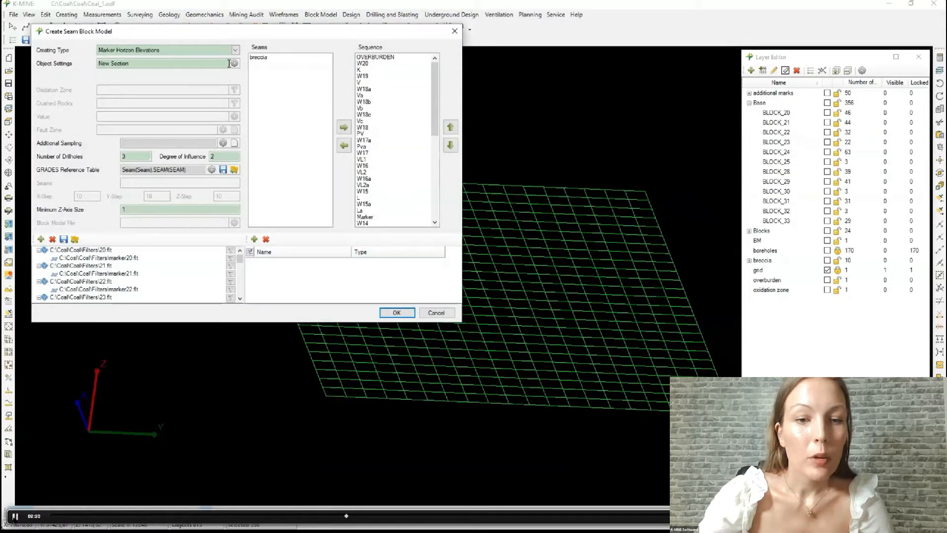
pyautogui.click(234, 50)
pyautogui.click(153, 60)
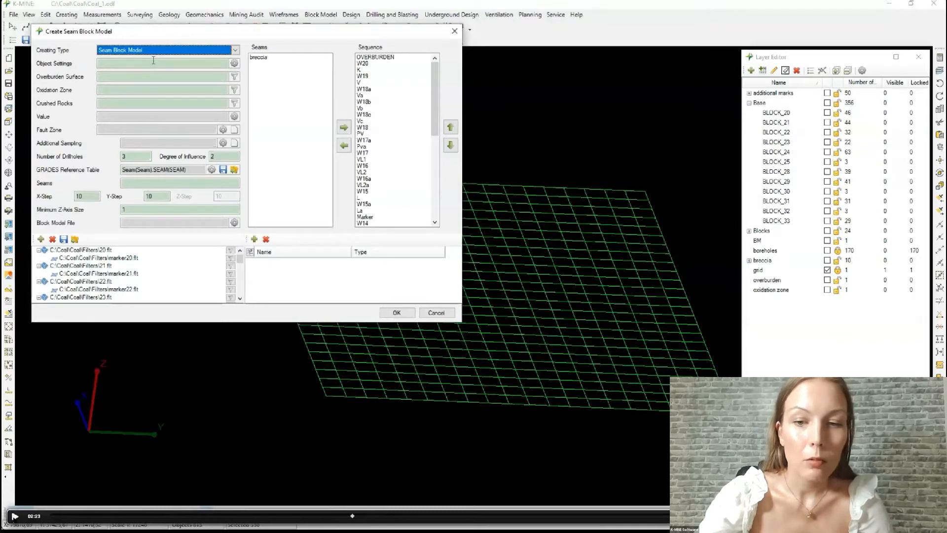
pyautogui.click(234, 64)
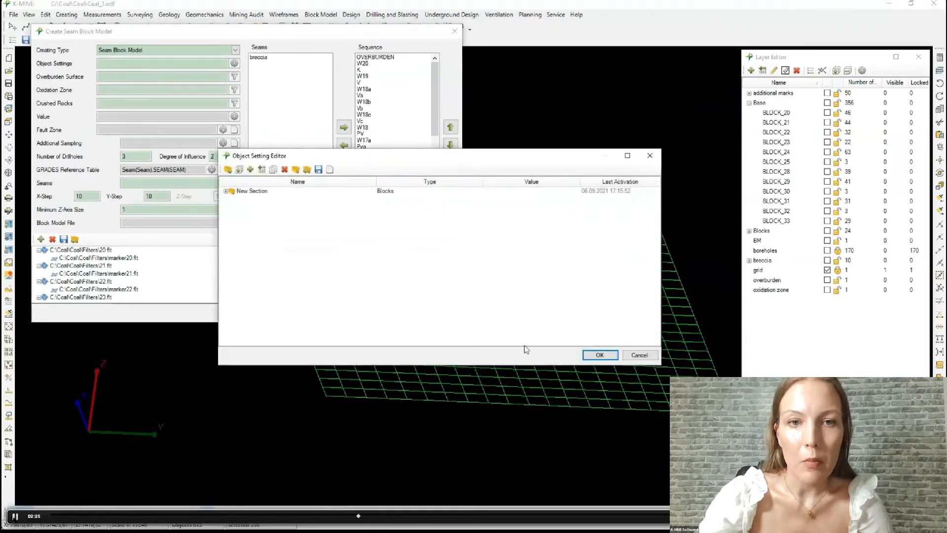
pyautogui.click(599, 354)
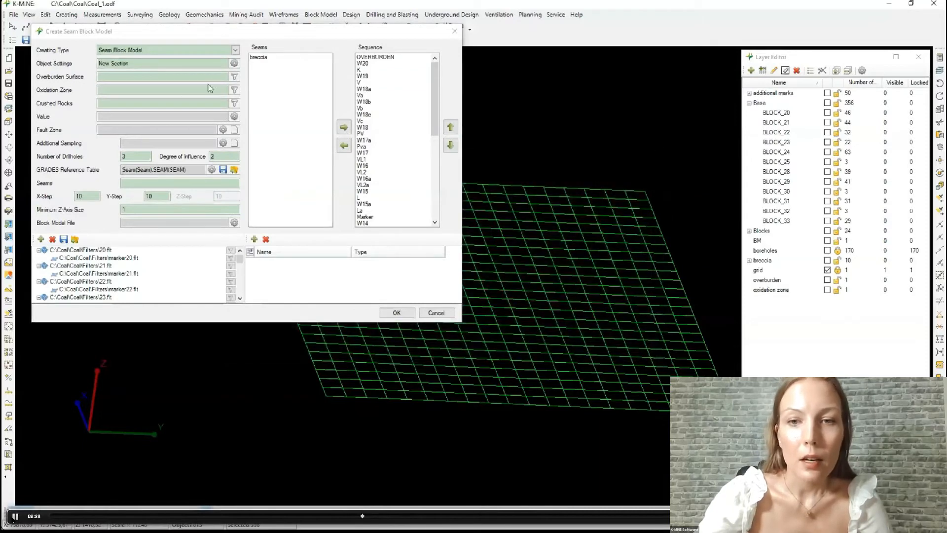
# Assign the overburden.flt filter from the Filters folder as the Overburden Surface and save the filter changes.
pyautogui.click(235, 77)
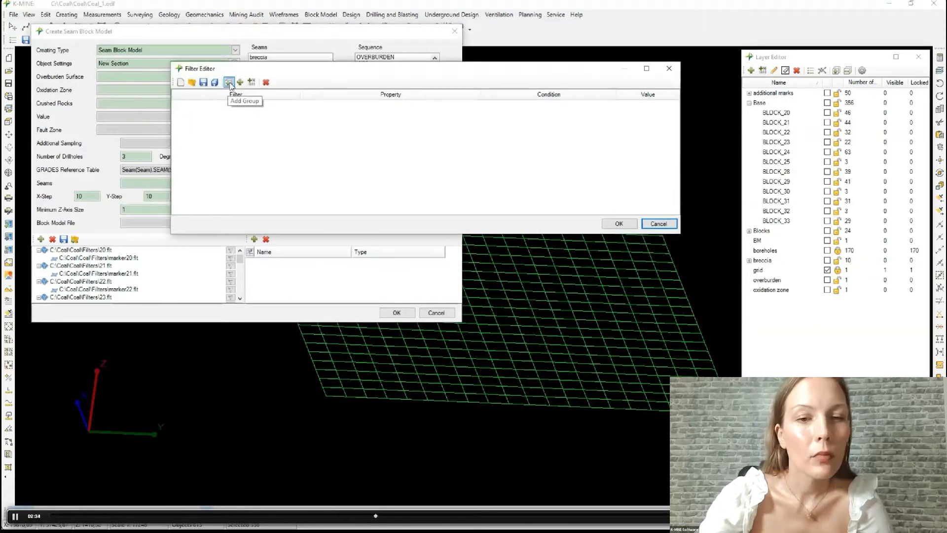
pyautogui.click(192, 83)
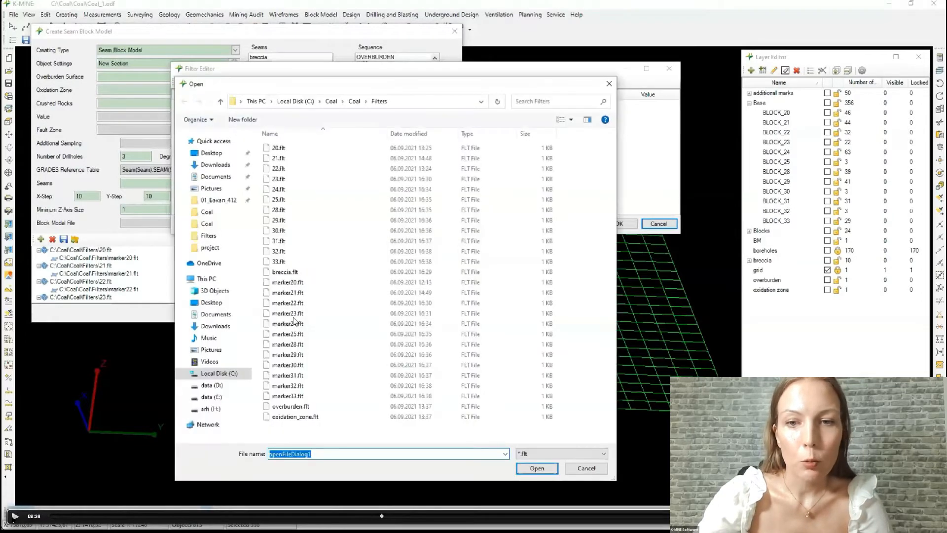
pyautogui.click(309, 407)
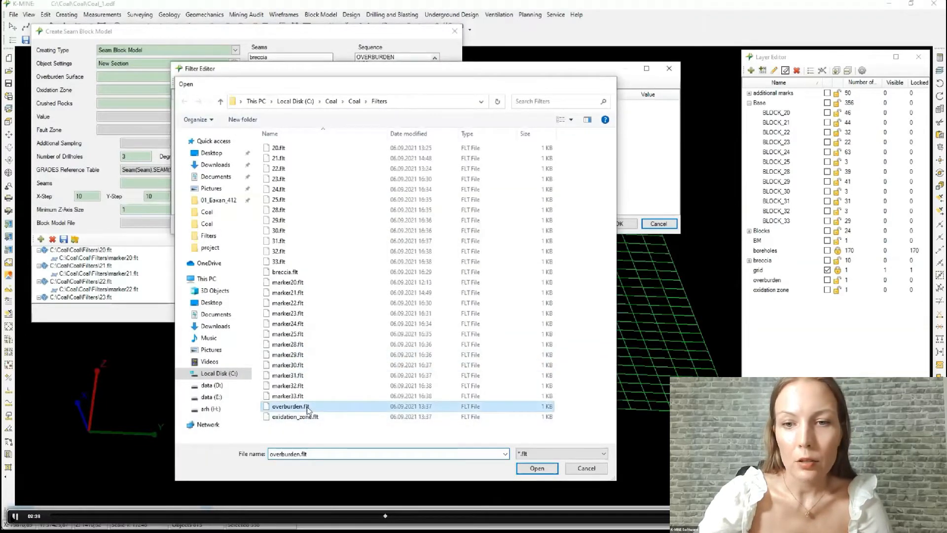
pyautogui.doubleClick(308, 407)
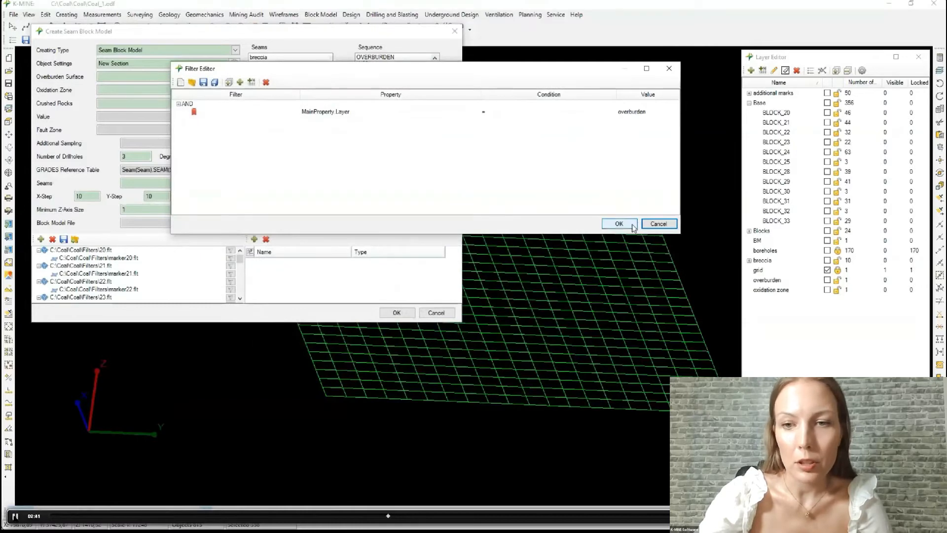
pyautogui.click(632, 225)
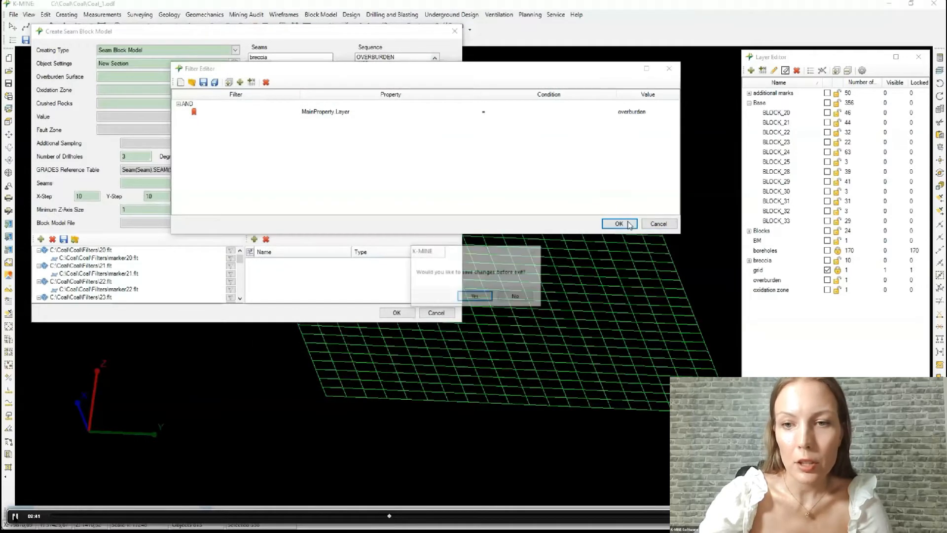
pyautogui.click(477, 296)
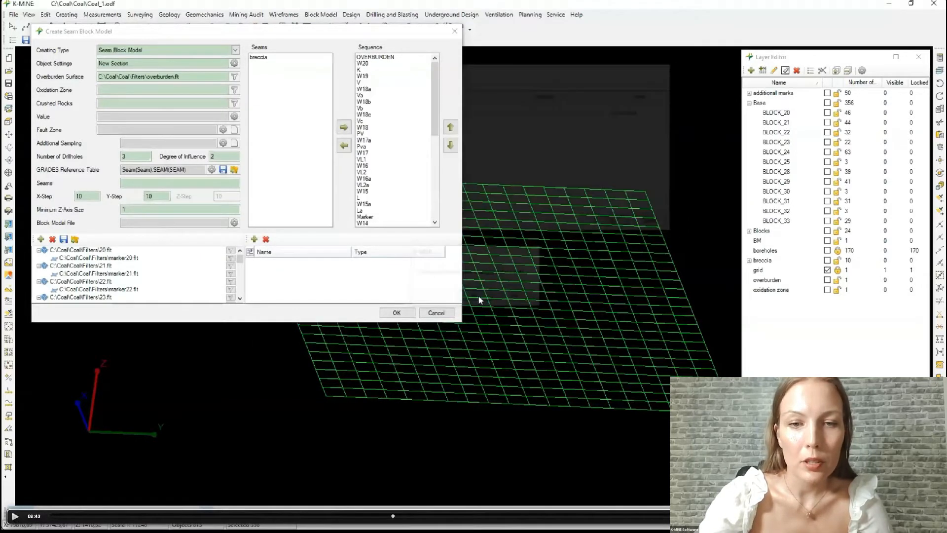
# Assign the oxidation_zone.flt filter from the Filters folder as the Oxidation Zone of the seam block model.
pyautogui.click(159, 90)
pyautogui.click(234, 90)
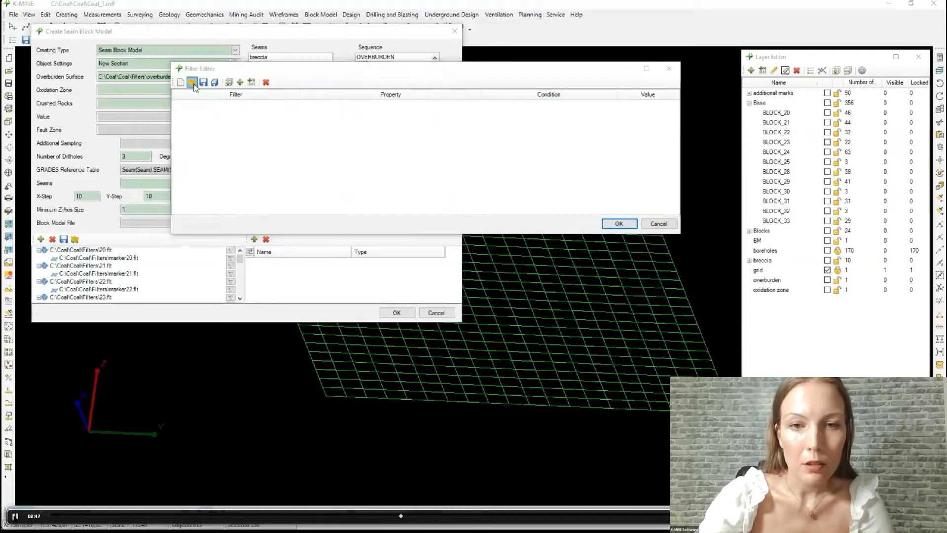
pyautogui.click(192, 82)
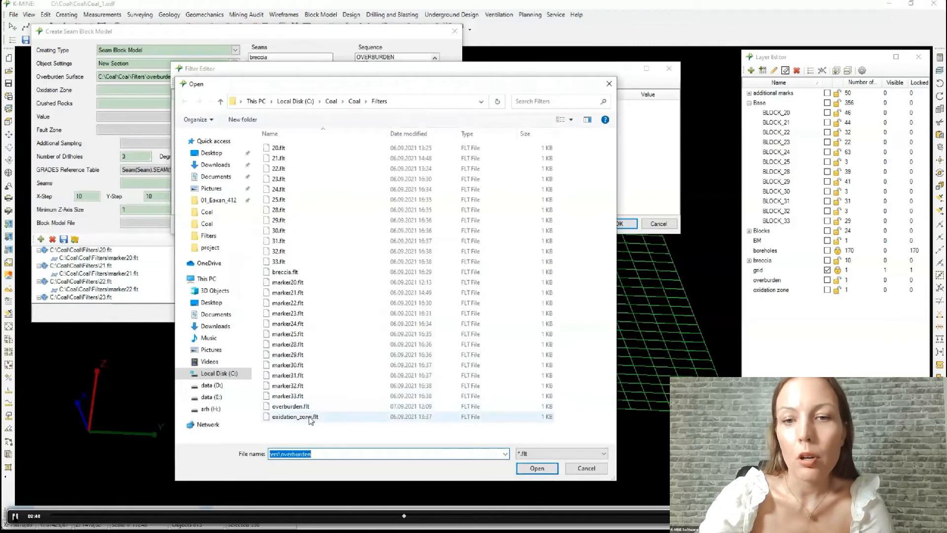
pyautogui.click(310, 417)
pyautogui.click(309, 417)
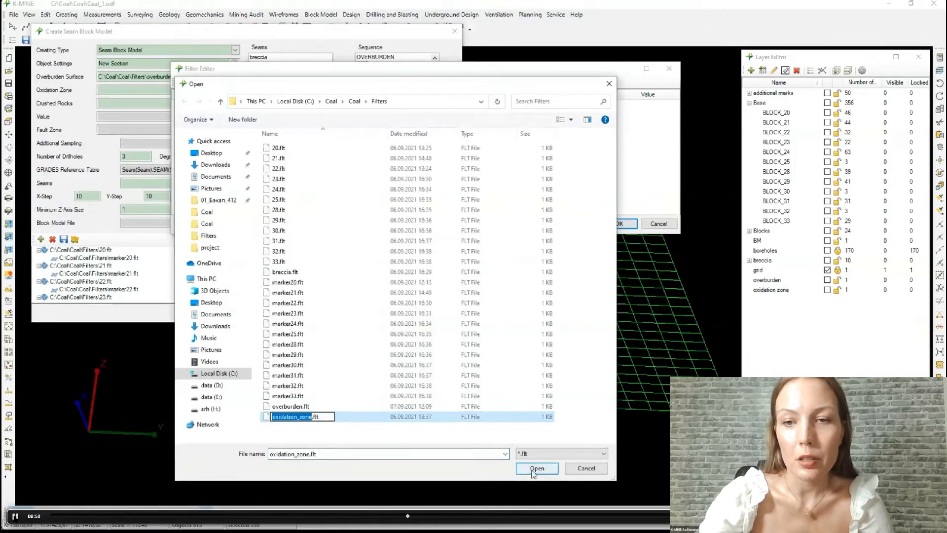
pyautogui.click(535, 472)
pyautogui.click(536, 471)
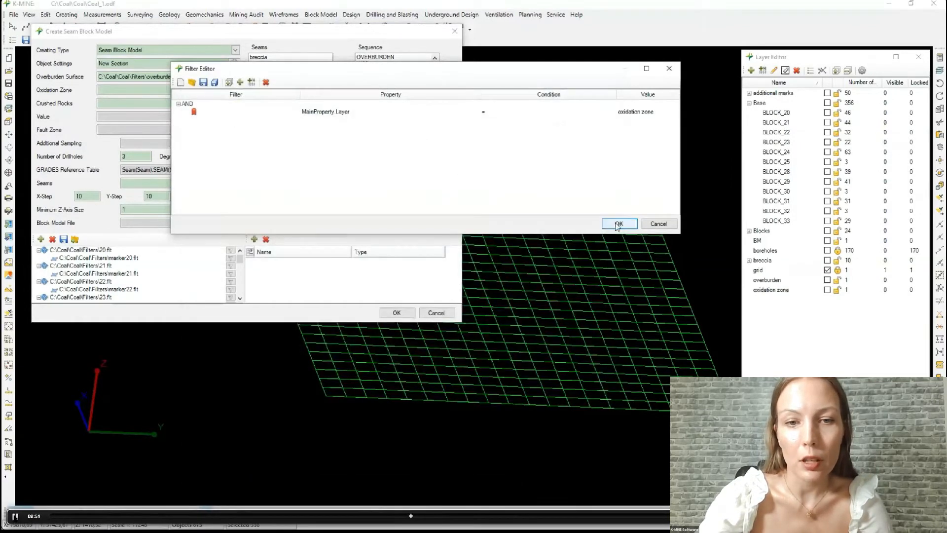
pyautogui.click(619, 224)
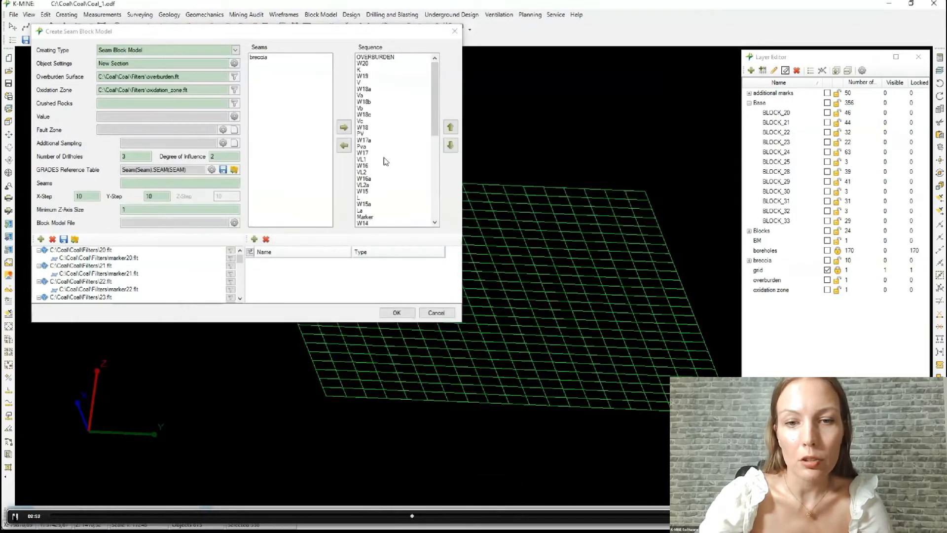
# Assign the breccia.flt filter to Crushed Rocks and choose the rock breccia as the Value.
pyautogui.click(234, 103)
pyautogui.click(191, 82)
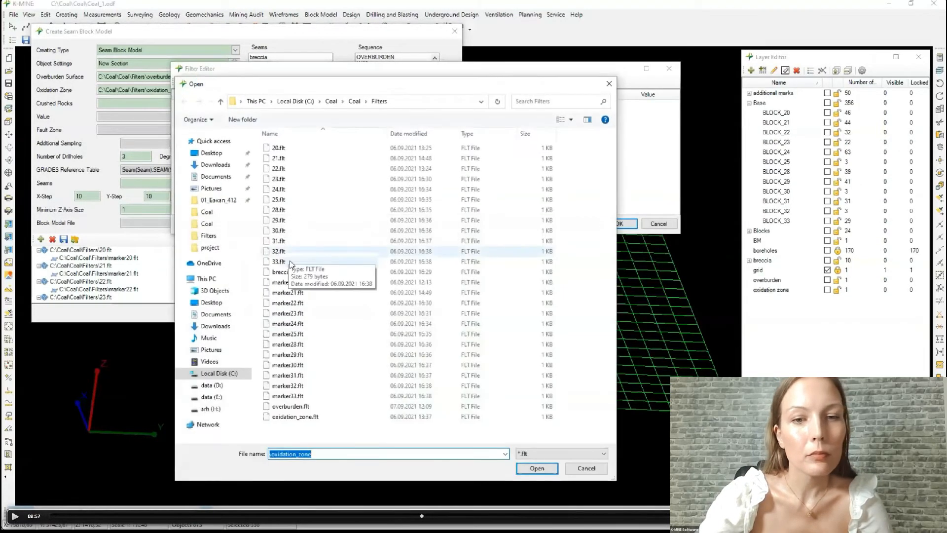
pyautogui.doubleClick(294, 273)
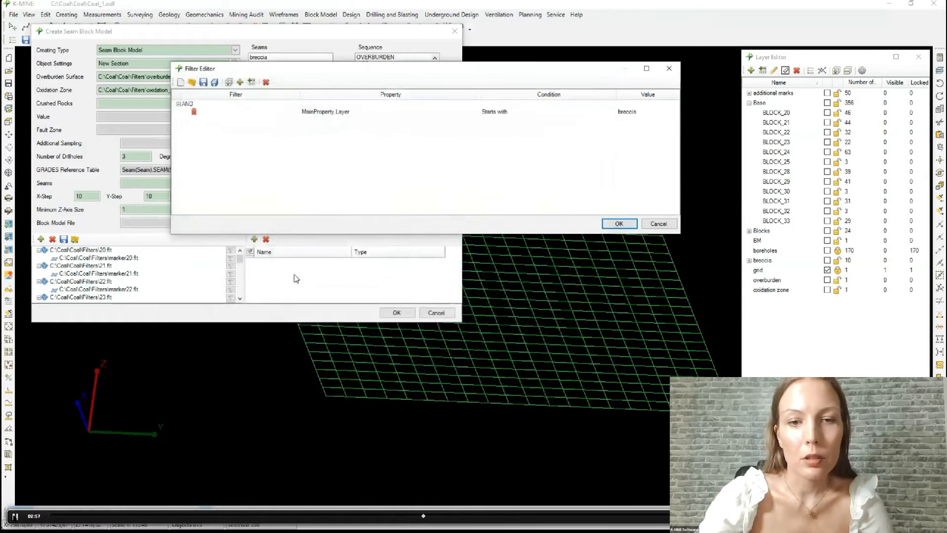
pyautogui.click(618, 223)
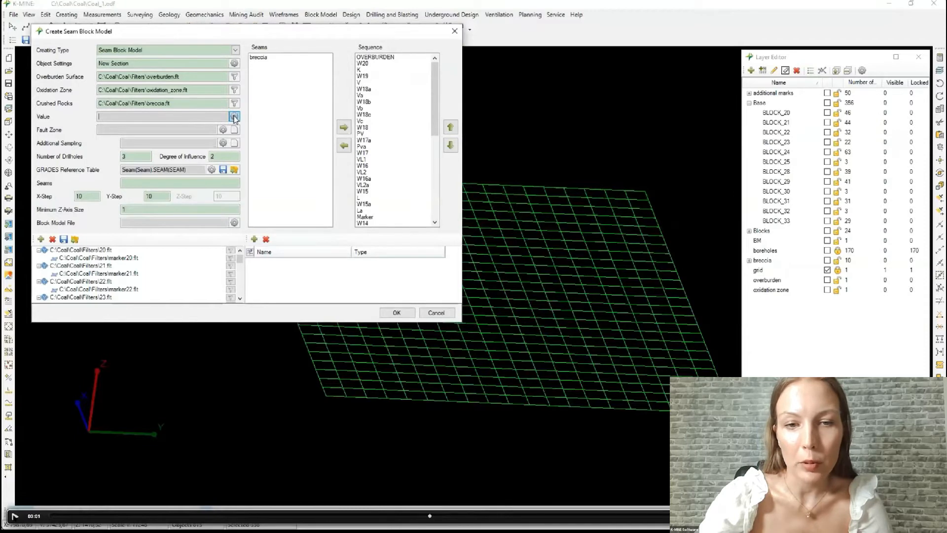
pyautogui.click(234, 117)
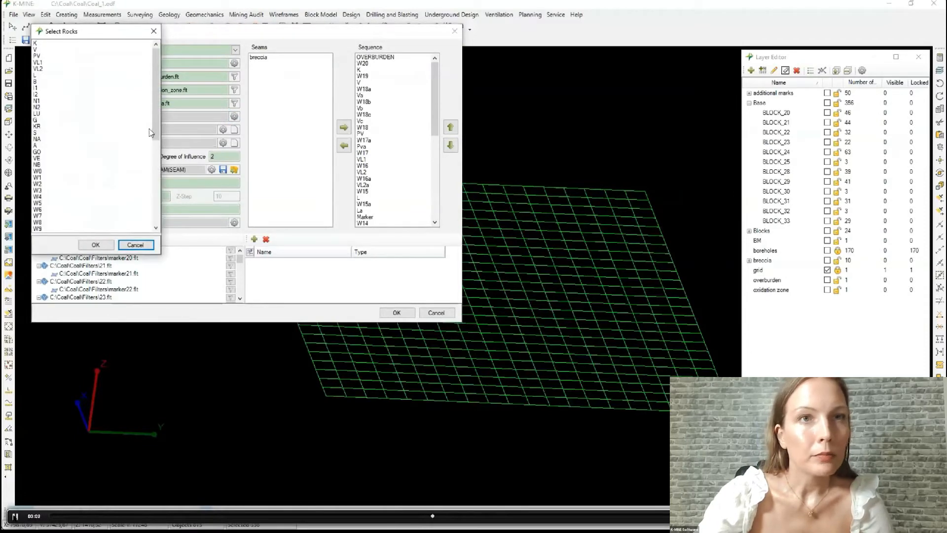
pyautogui.moveTo(150, 129); pyautogui.dragTo(150, 220)
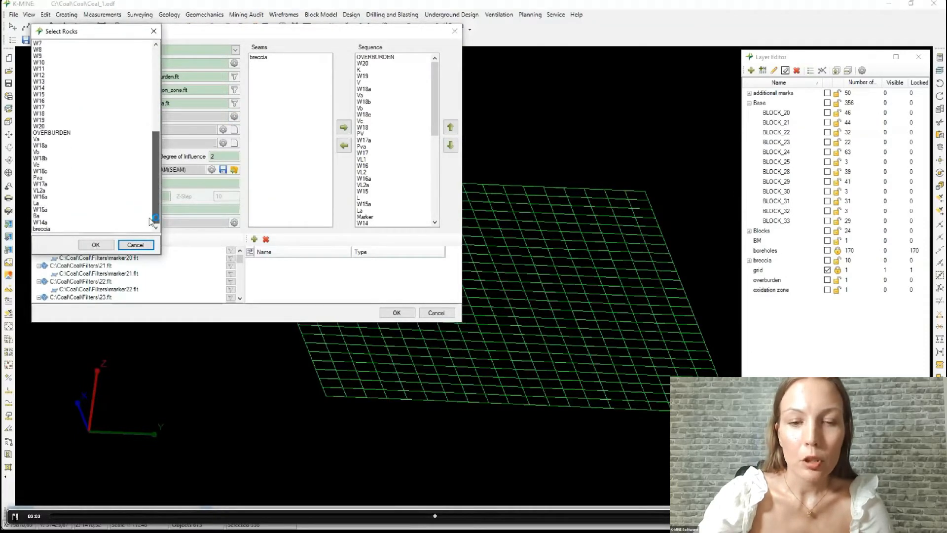
pyautogui.click(52, 229)
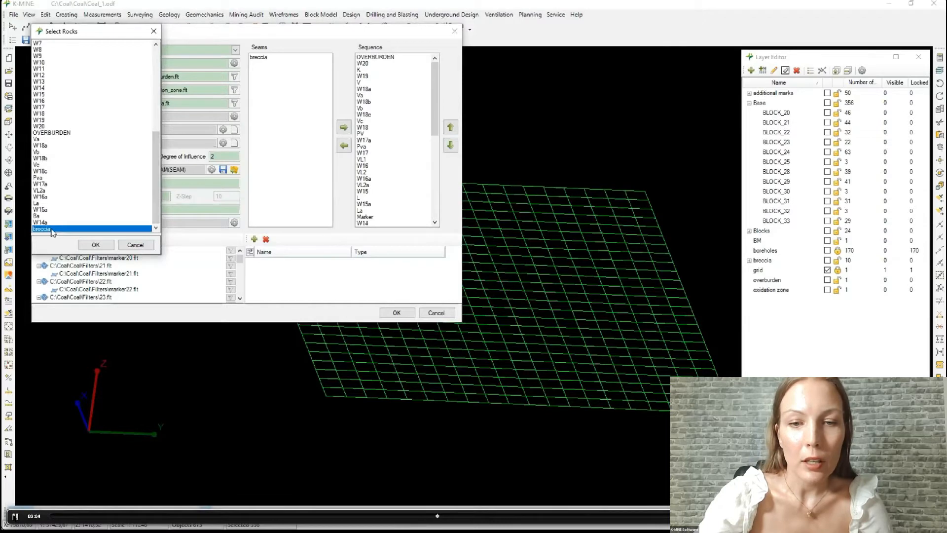
pyautogui.click(93, 244)
# Choose the rock W20 as the Fault Zone.
pyautogui.click(223, 130)
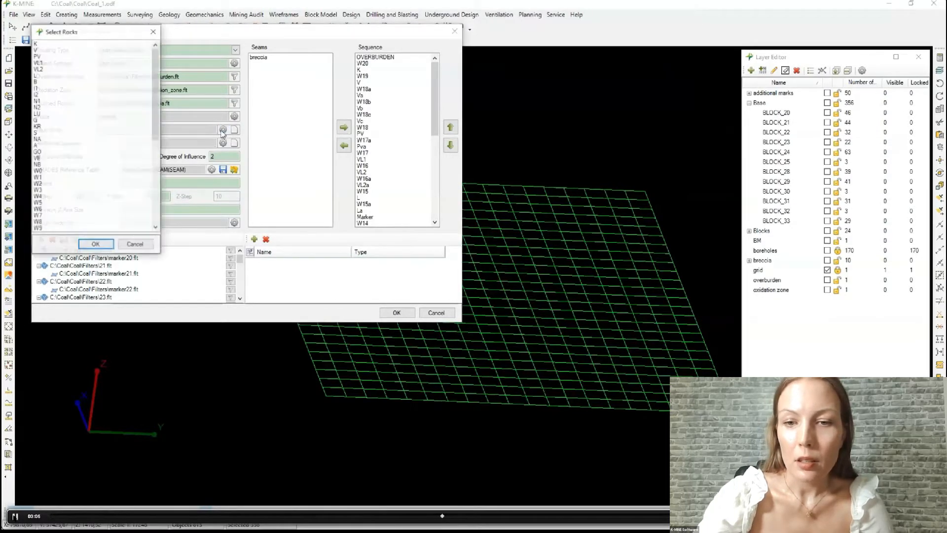
pyautogui.moveTo(155, 126); pyautogui.dragTo(154, 210)
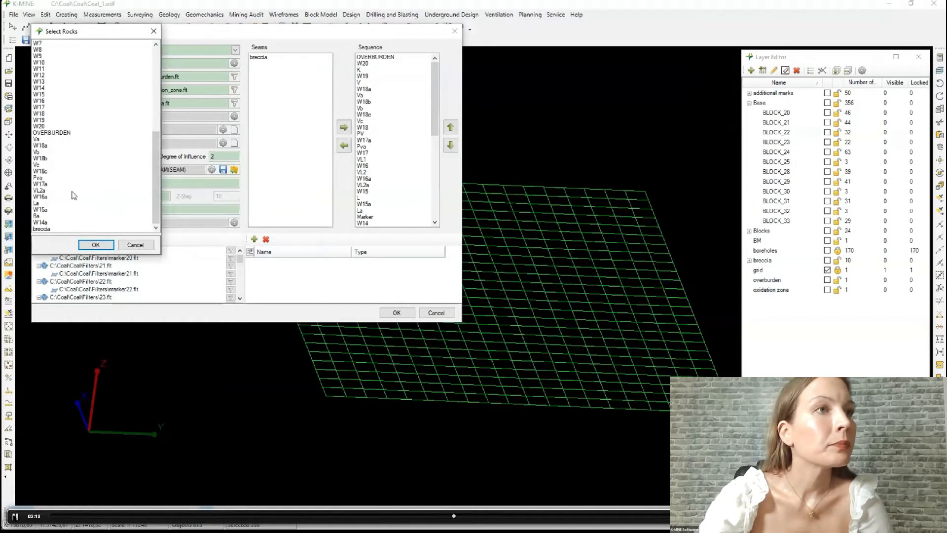
pyautogui.click(53, 127)
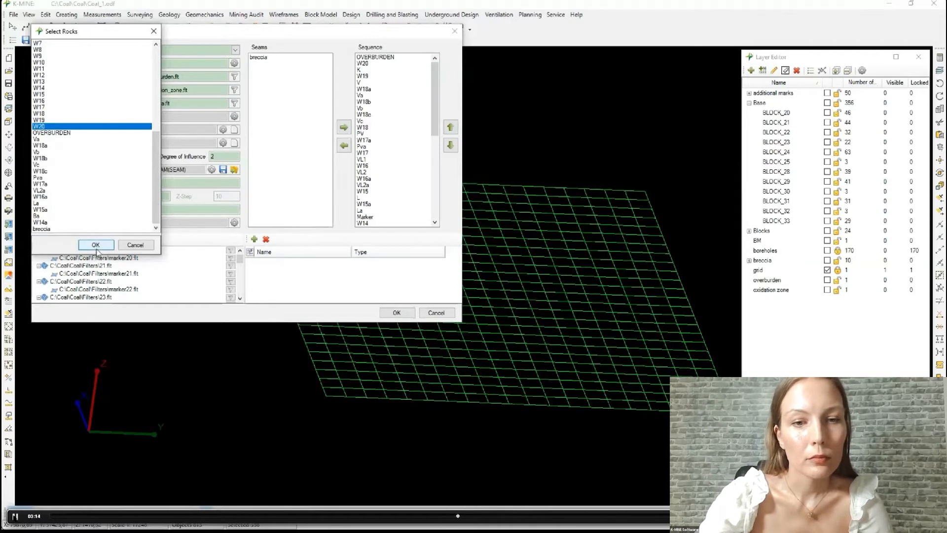
pyautogui.click(95, 245)
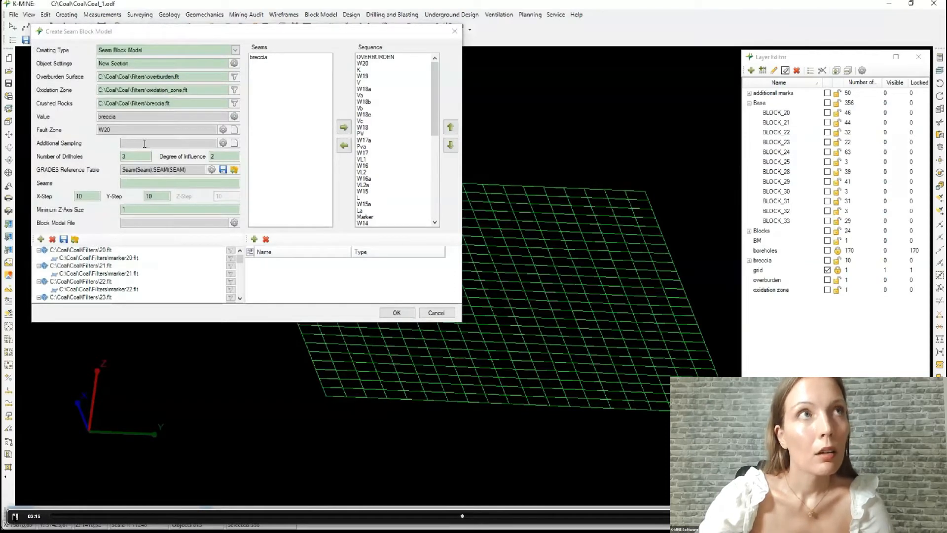
# Enter Seams as the seams name and set the Minimum Z-Axis Size to 0.1.
pyautogui.click(137, 157)
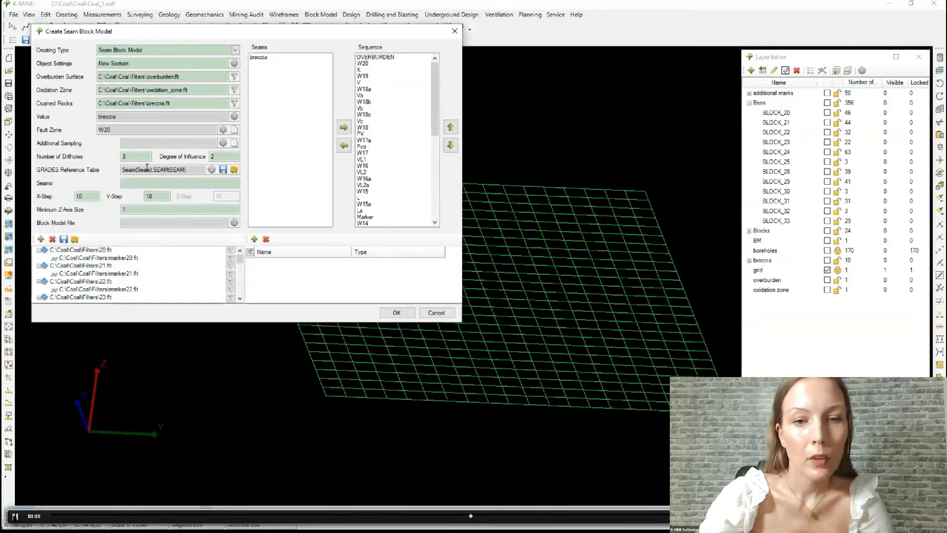
pyautogui.click(145, 183)
pyautogui.write('bl')
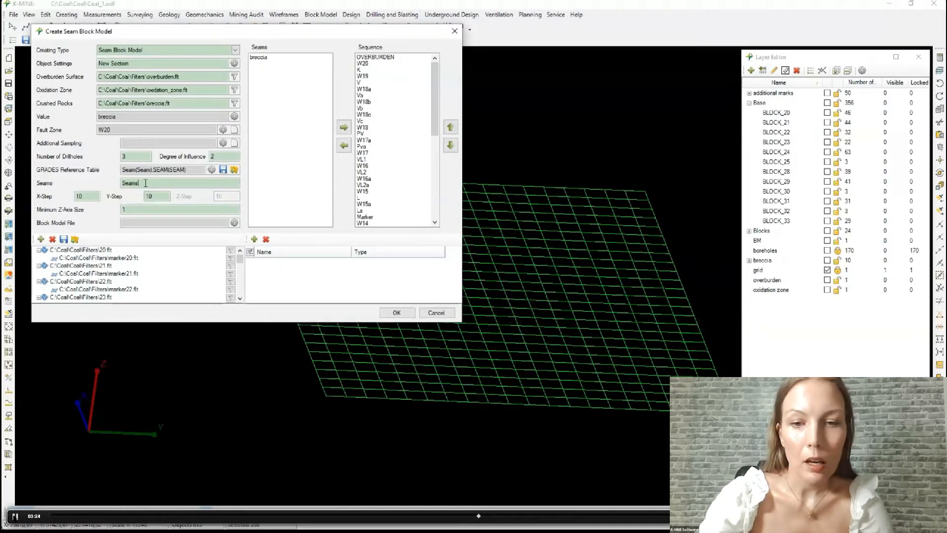
pyautogui.click(163, 208)
pyautogui.moveTo(142, 208); pyautogui.dragTo(101, 209)
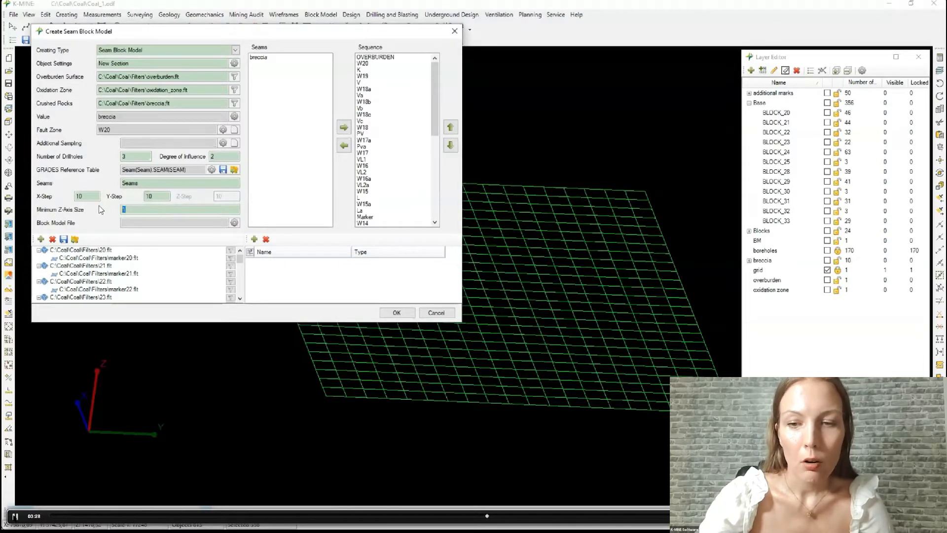
pyautogui.write('0.1')
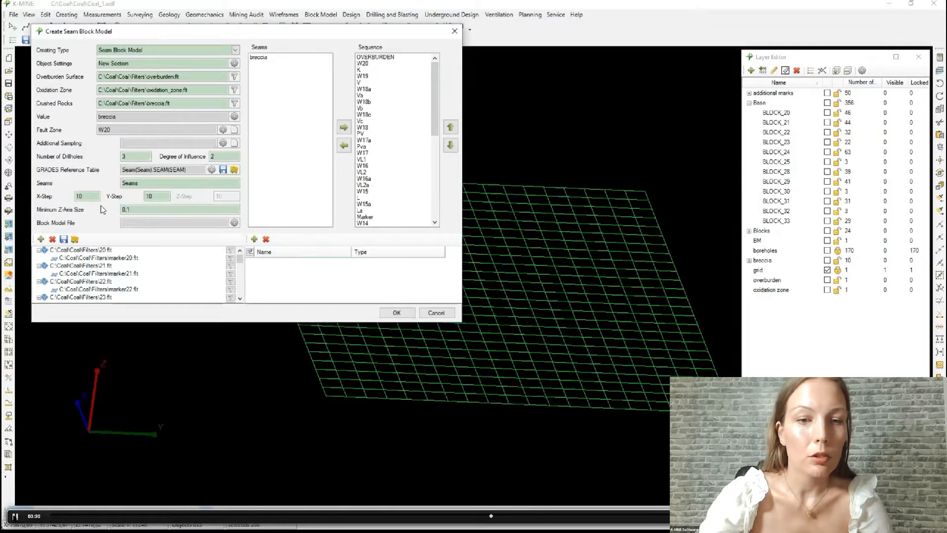
# Set the block model file to be saved as Coal in the inner Coal folder above Filters.
pyautogui.click(234, 222)
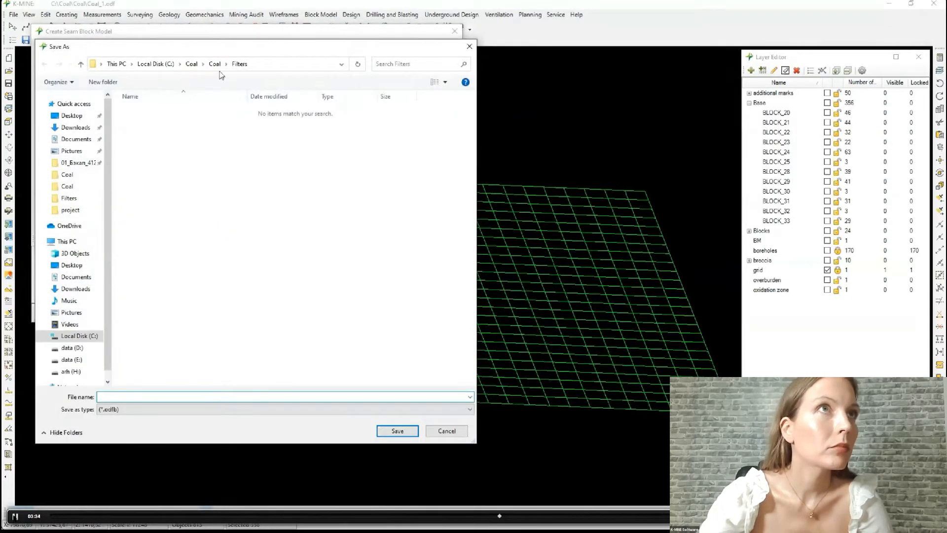
pyautogui.click(215, 65)
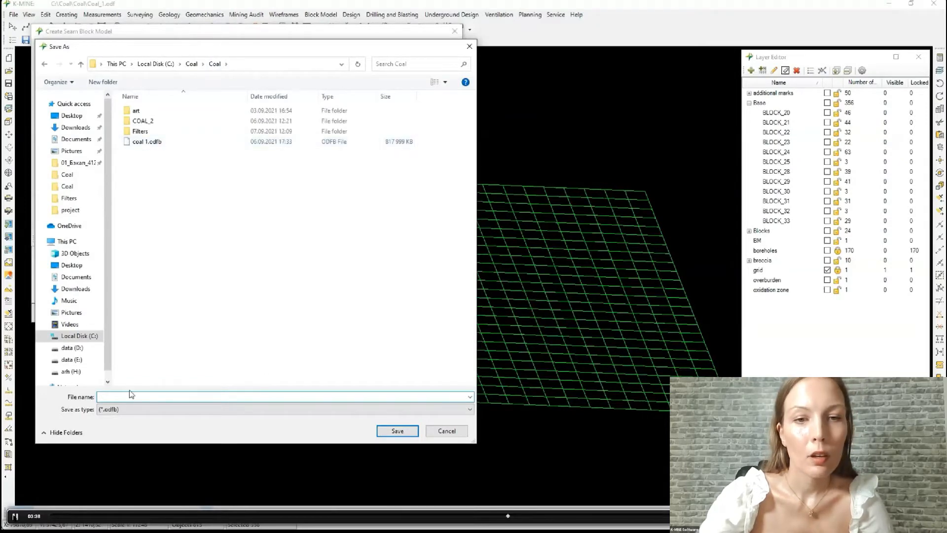
pyautogui.write('Coal')
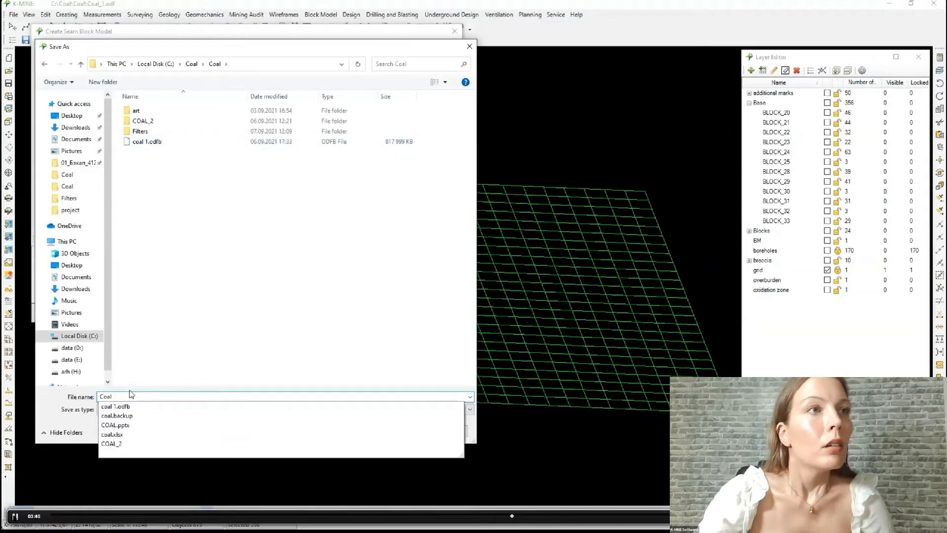
pyautogui.press('Return')
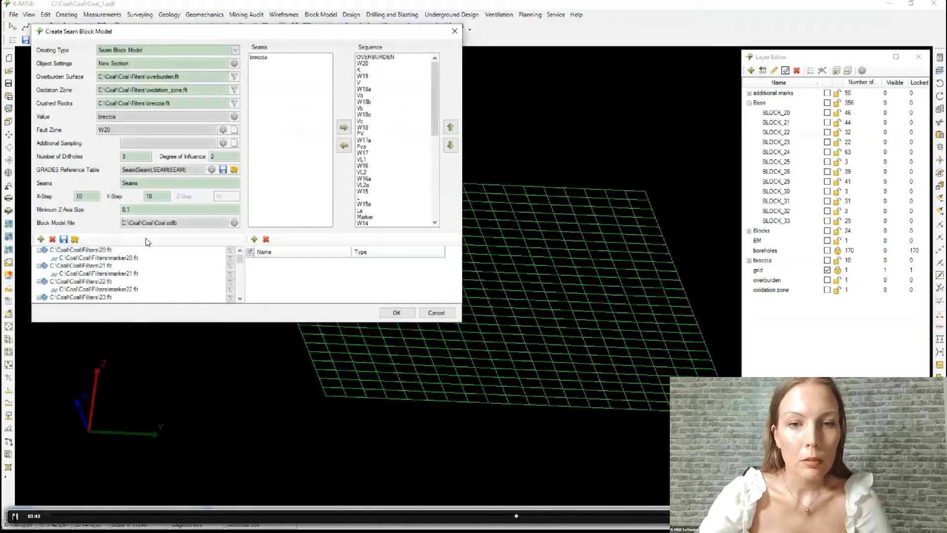
# Add seven property rows to the block model and enlarge the dialog to show the whole filter list.
pyautogui.click(254, 239)
pyautogui.click(254, 239)
pyautogui.click(254, 239)
pyautogui.click(254, 239)
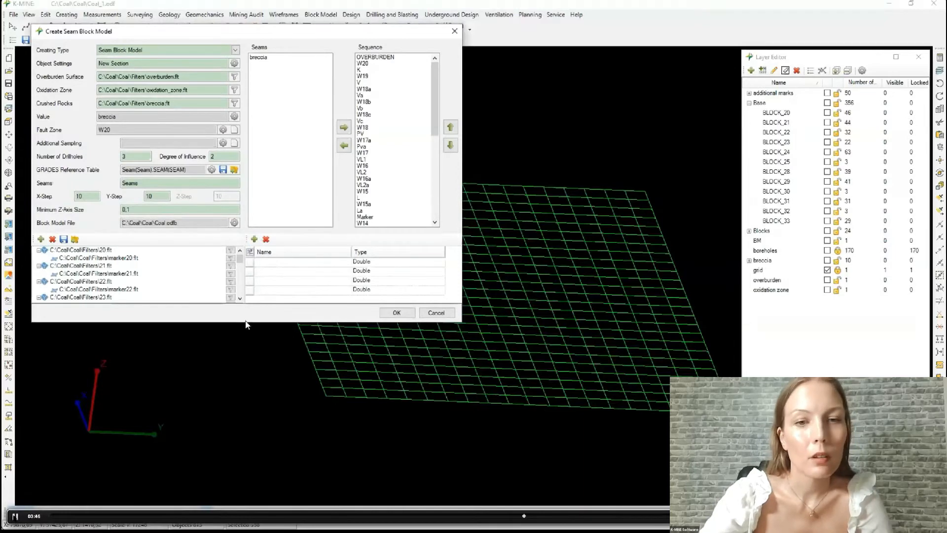
pyautogui.moveTo(246, 322); pyautogui.dragTo(246, 469)
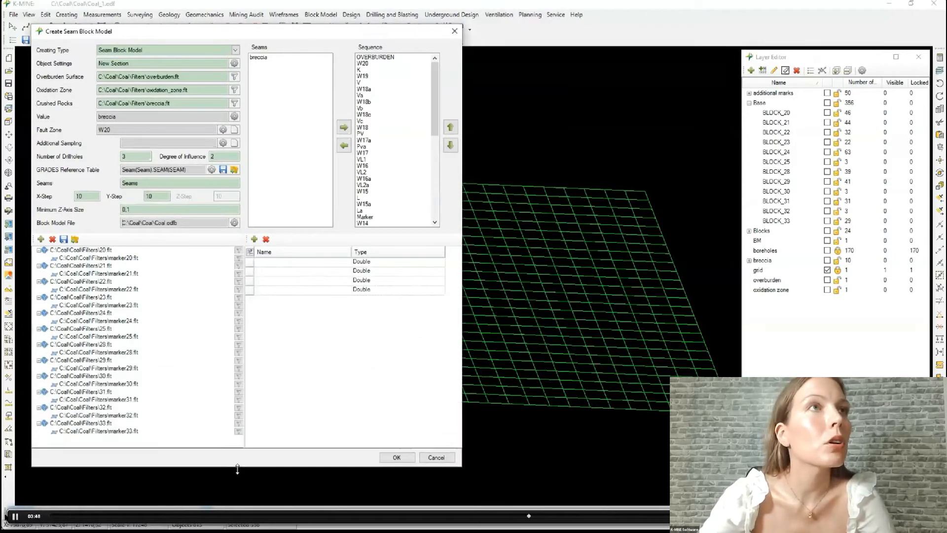
pyautogui.click(254, 239)
pyautogui.click(254, 240)
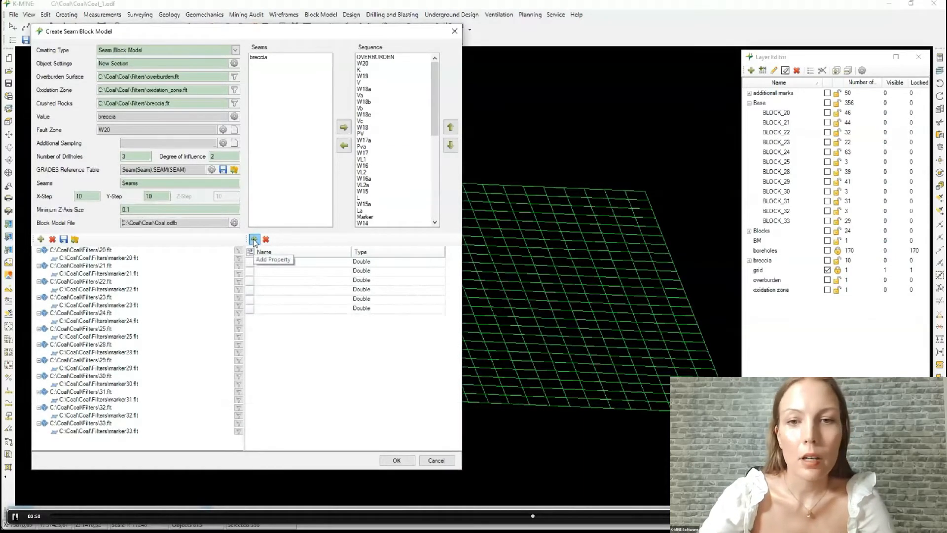
pyautogui.click(254, 239)
# Name the first two block model properties code and zone.
pyautogui.click(283, 264)
pyautogui.click(284, 264)
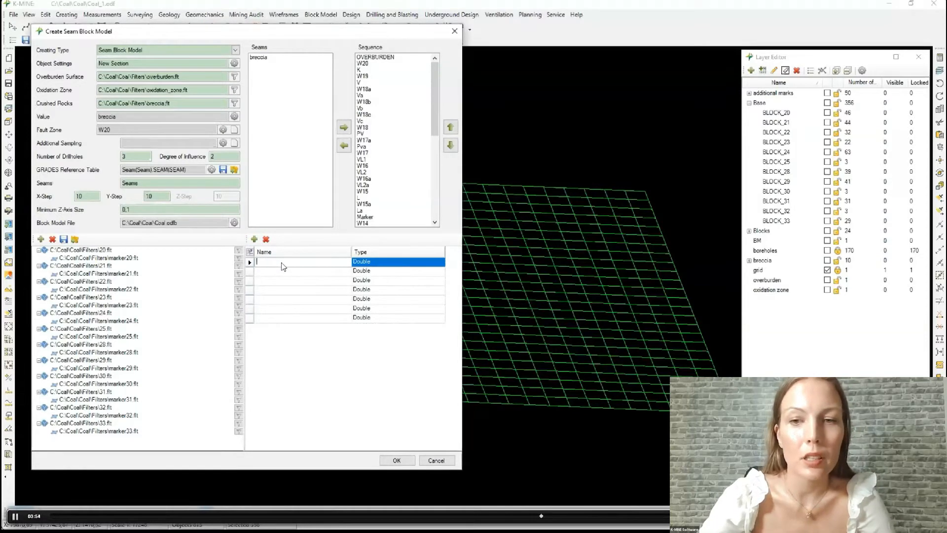
pyautogui.write('code')
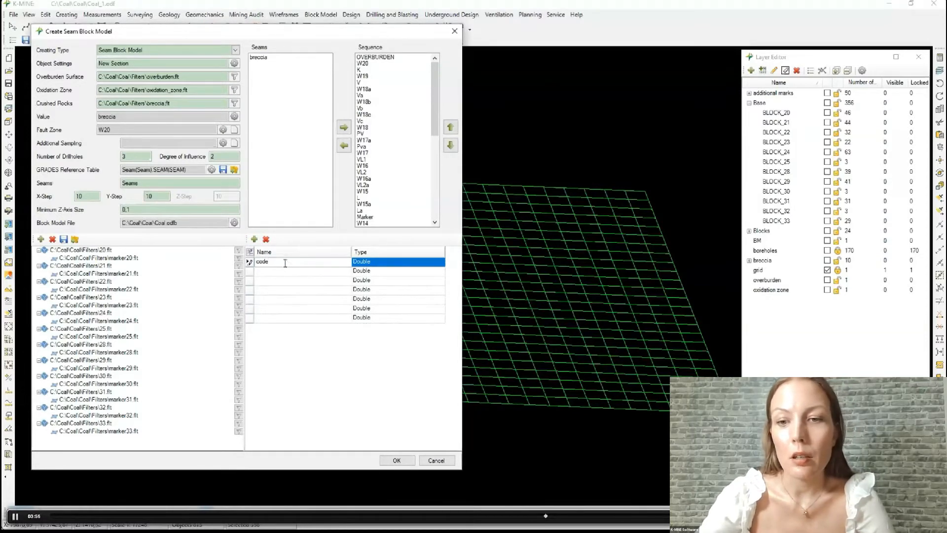
pyautogui.click(291, 275)
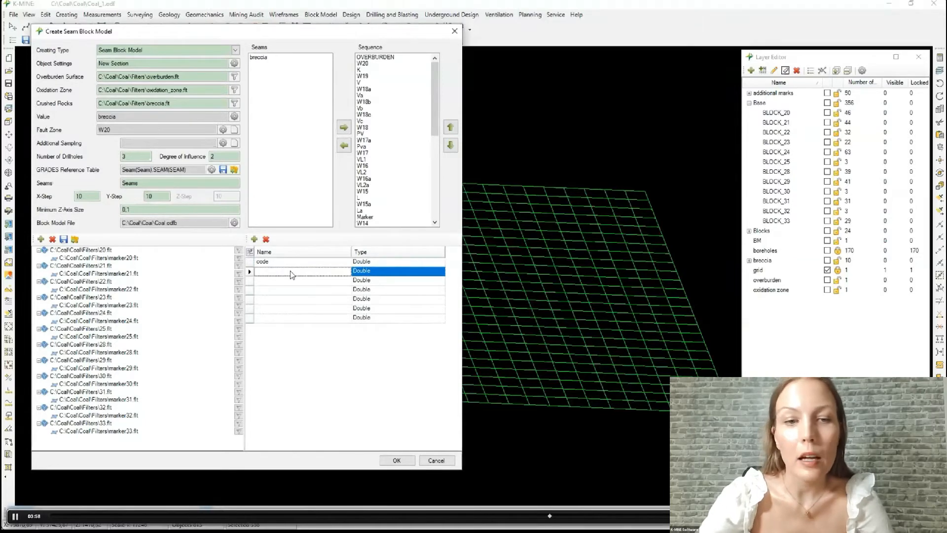
pyautogui.write('zo')
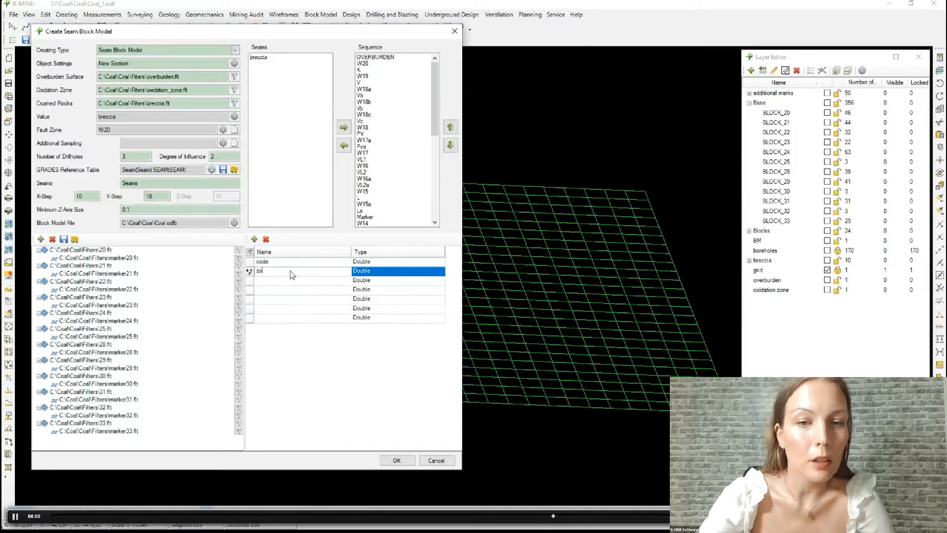
pyautogui.write('ne')
# Name the remaining five block model properties A, W, V, S and category.
pyautogui.click(288, 284)
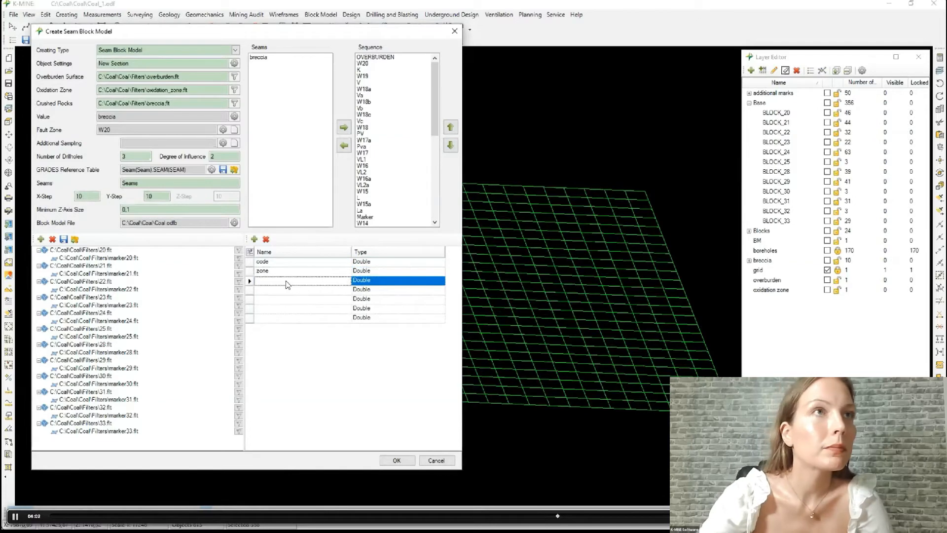
pyautogui.write('A')
pyautogui.click(291, 289)
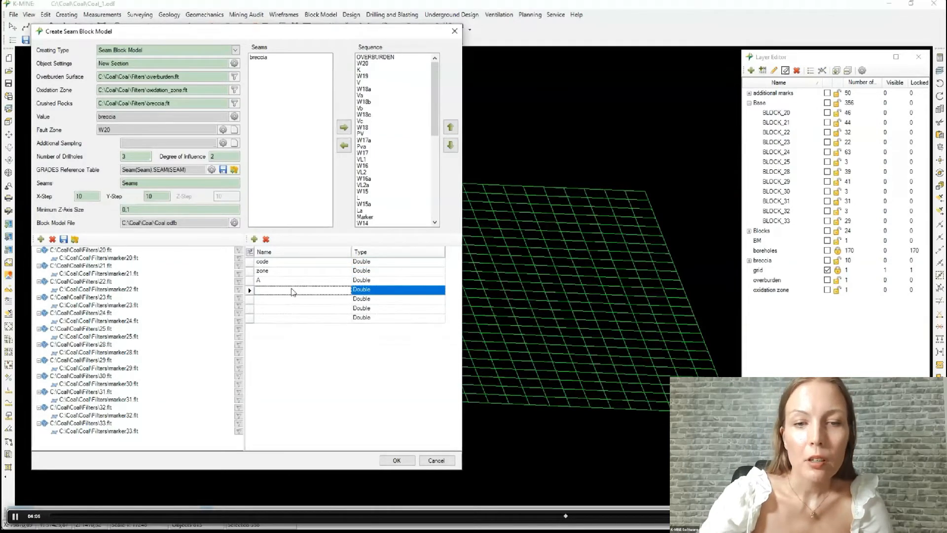
pyautogui.write('W')
pyautogui.click(295, 301)
pyautogui.write('V')
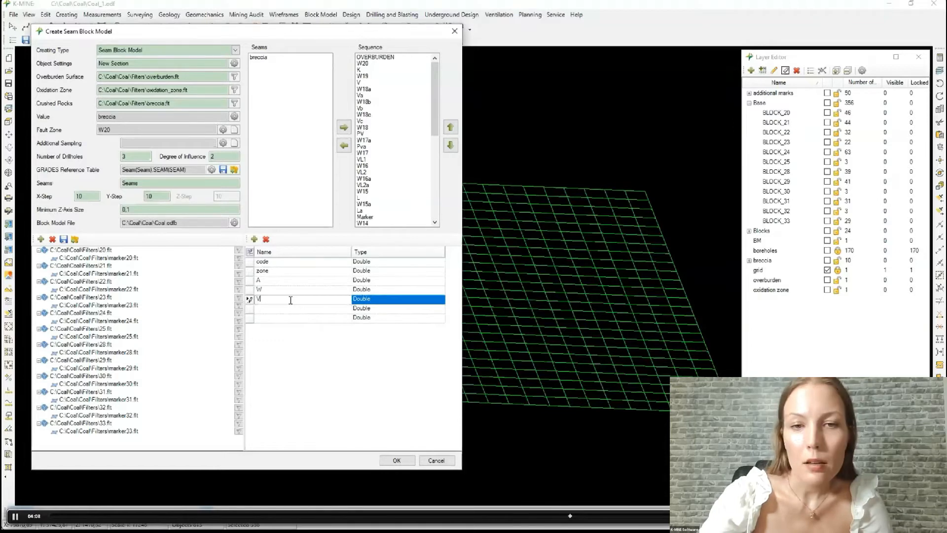
pyautogui.click(270, 310)
pyautogui.write('S')
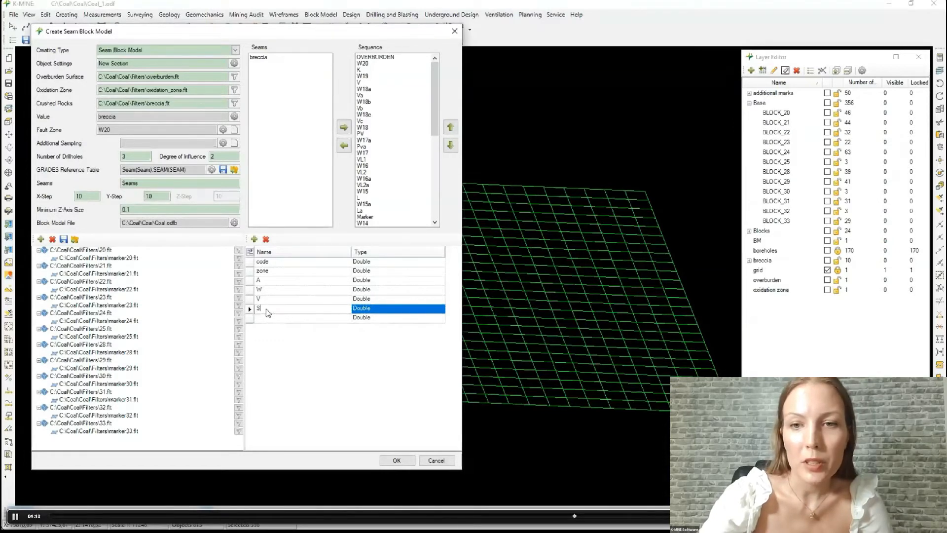
pyautogui.click(271, 320)
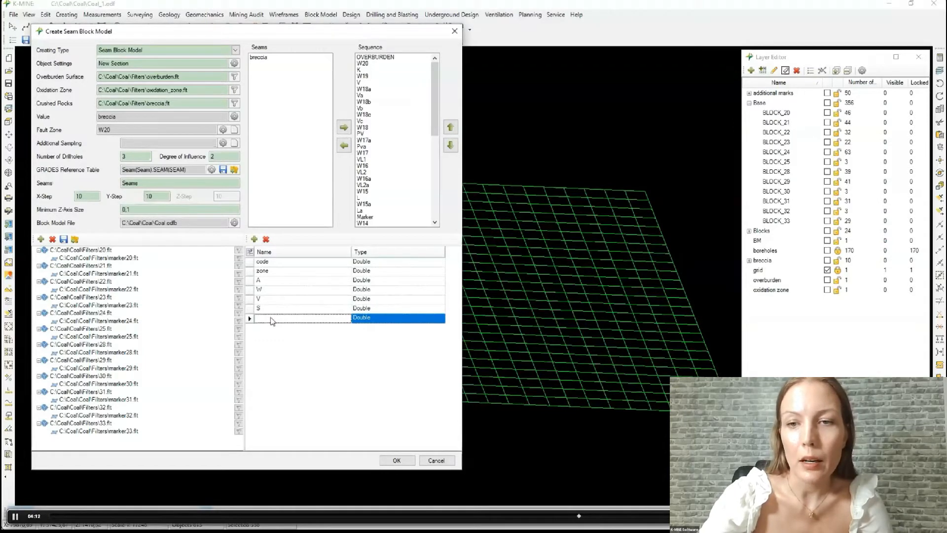
pyautogui.write('categ')
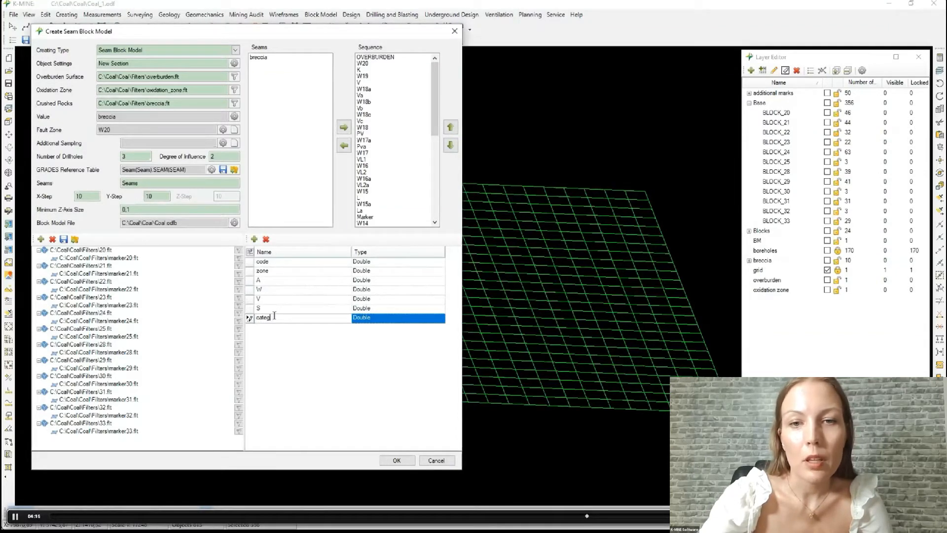
pyautogui.write('ory')
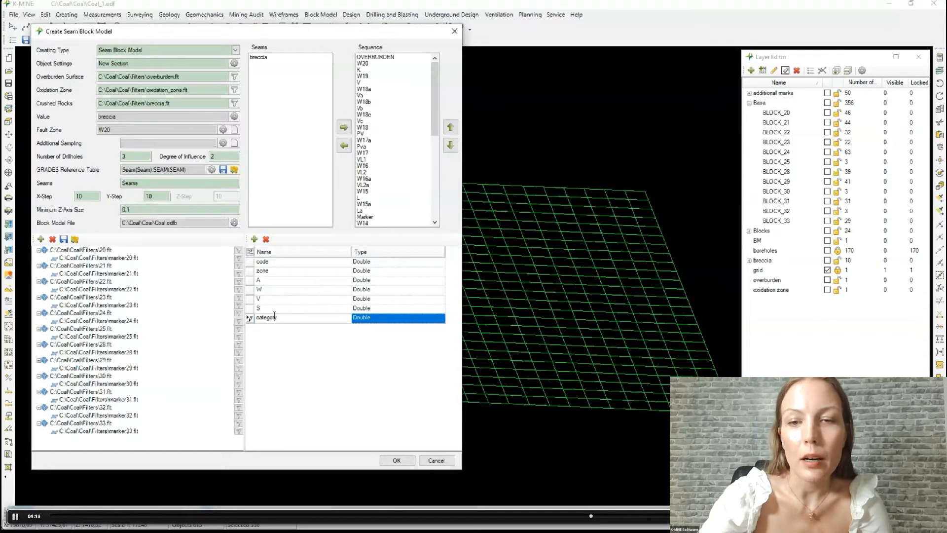
pyautogui.click(314, 307)
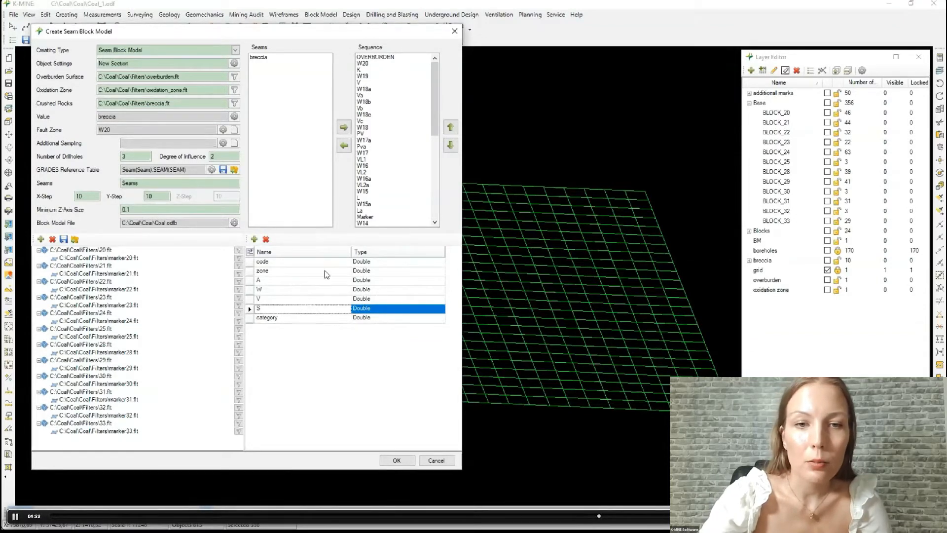
# Set the type of the code, zone and category properties to Int32 and create the seam block model.
pyautogui.click(367, 262)
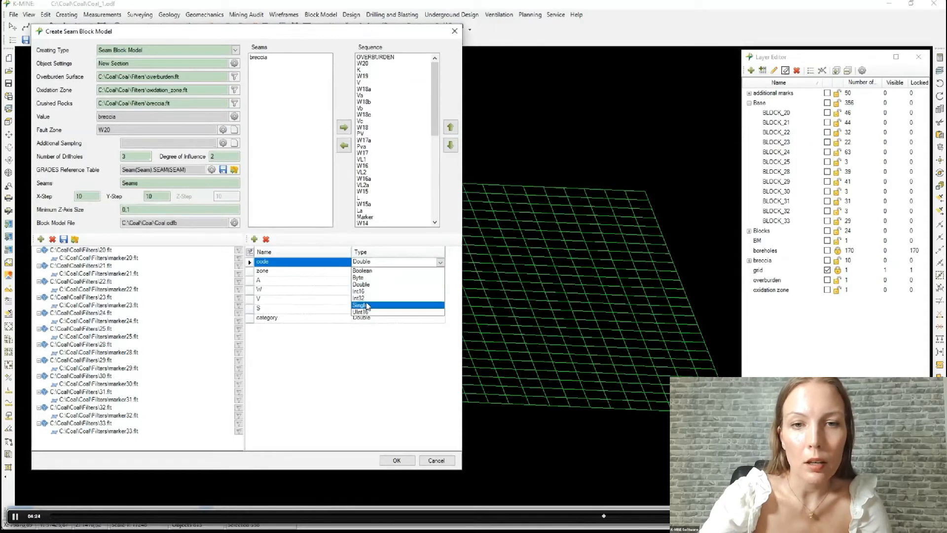
pyautogui.click(385, 298)
pyautogui.click(440, 270)
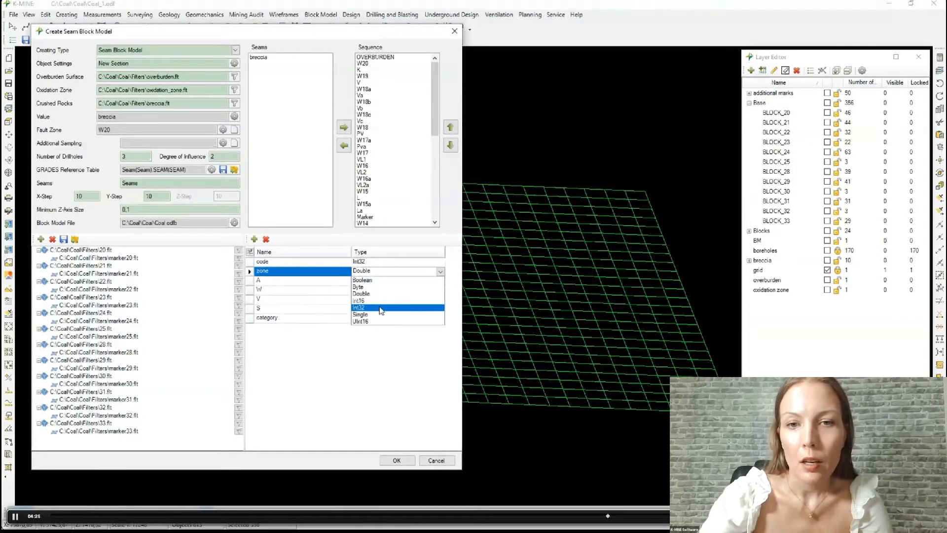
pyautogui.click(380, 307)
pyautogui.click(386, 319)
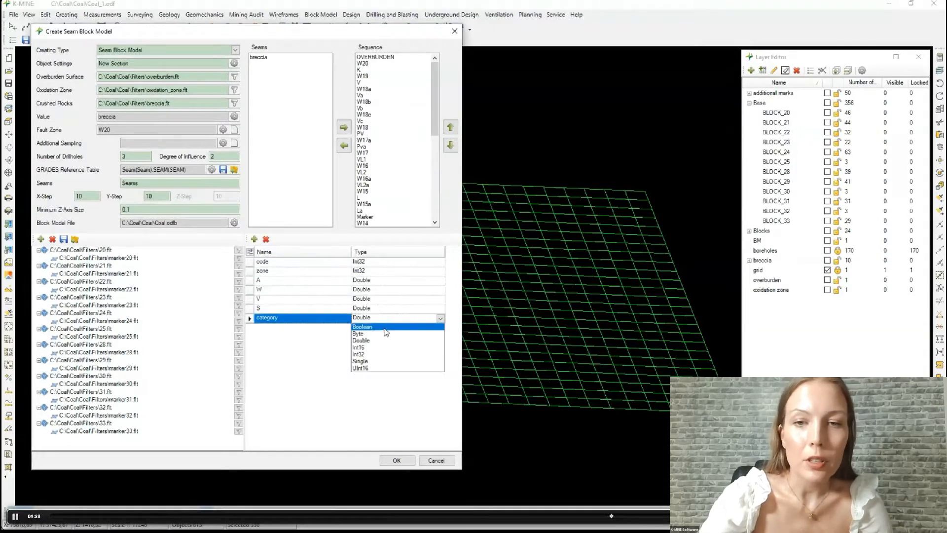
pyautogui.click(384, 356)
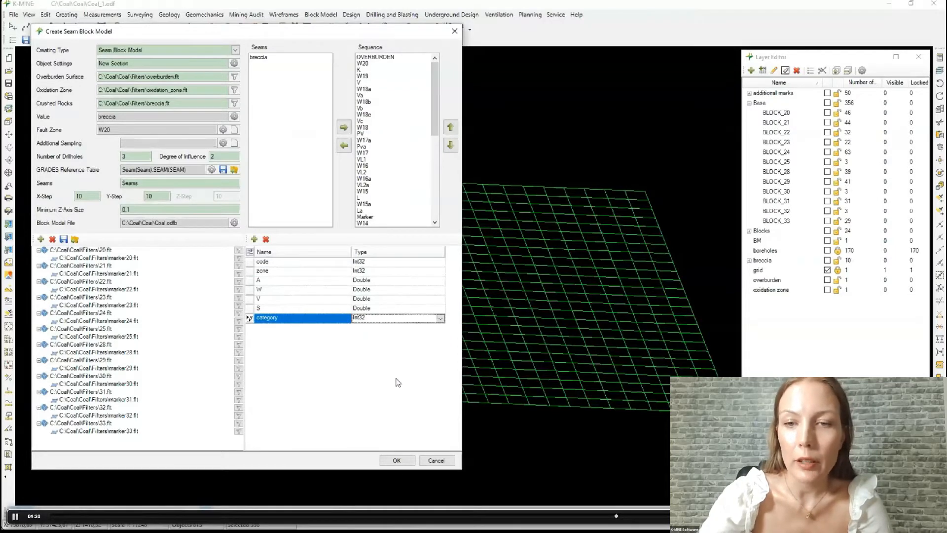
pyautogui.click(412, 461)
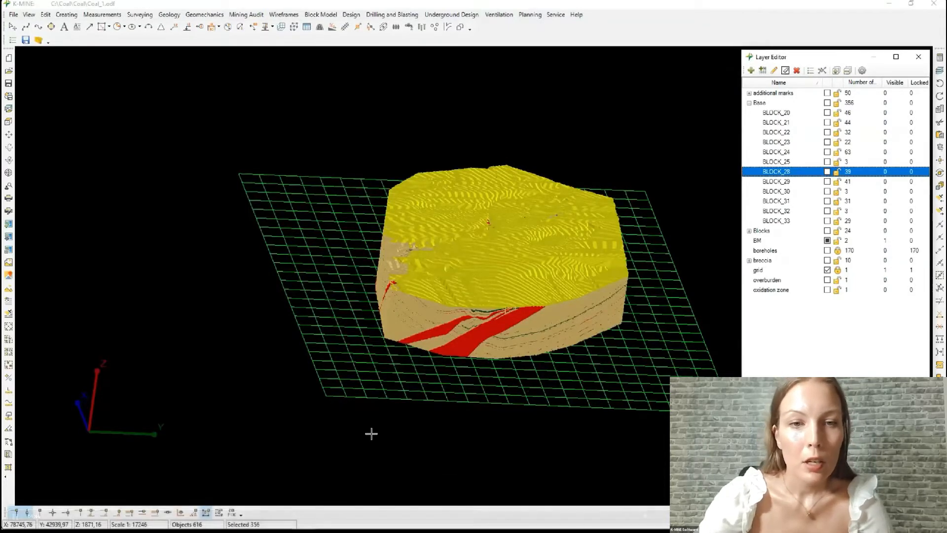
# Examine the side faces of the new seam block model from a low angle, both close up and as a whole.
pyautogui.click(547, 408)
pyautogui.moveTo(527, 407); pyautogui.dragTo(536, 273, button='middle')
pyautogui.scroll(2, 536, 273)
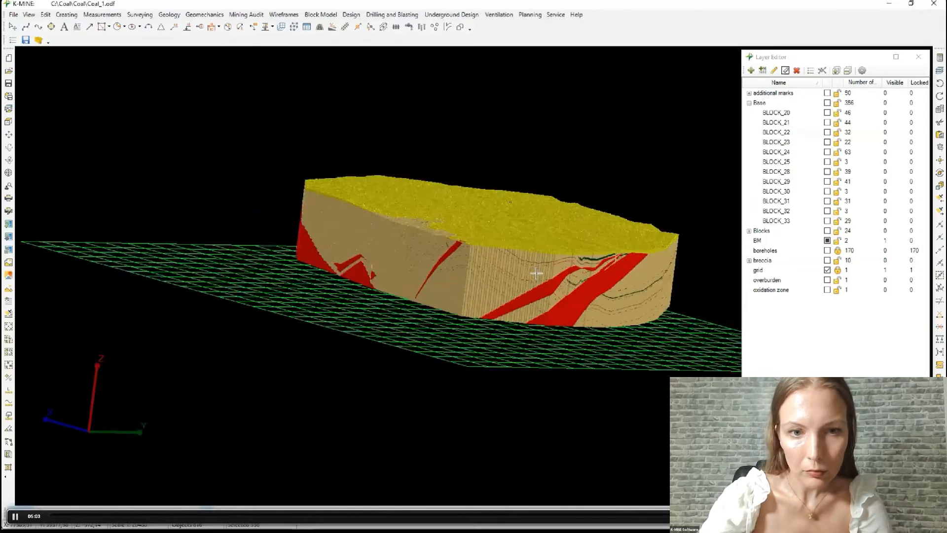
pyautogui.scroll(2, 537, 273)
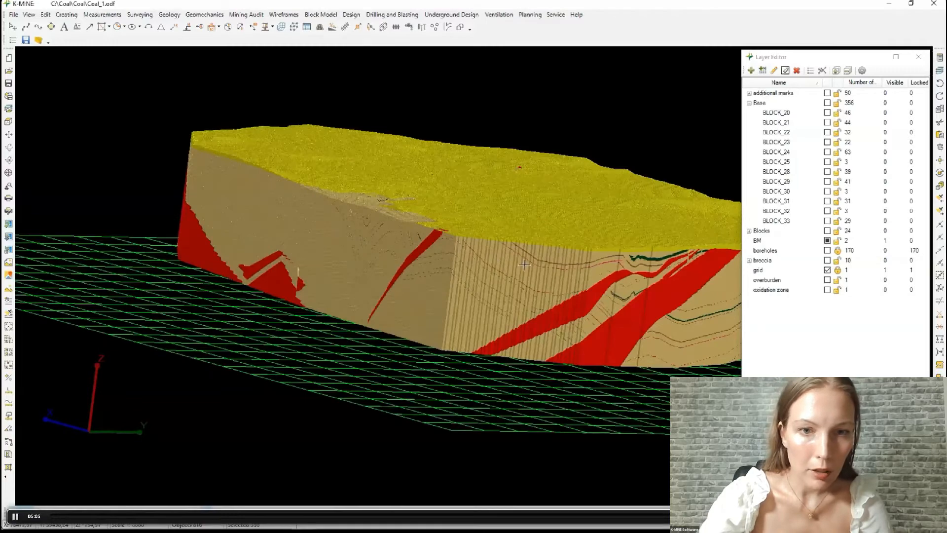
pyautogui.scroll(2, 524, 265)
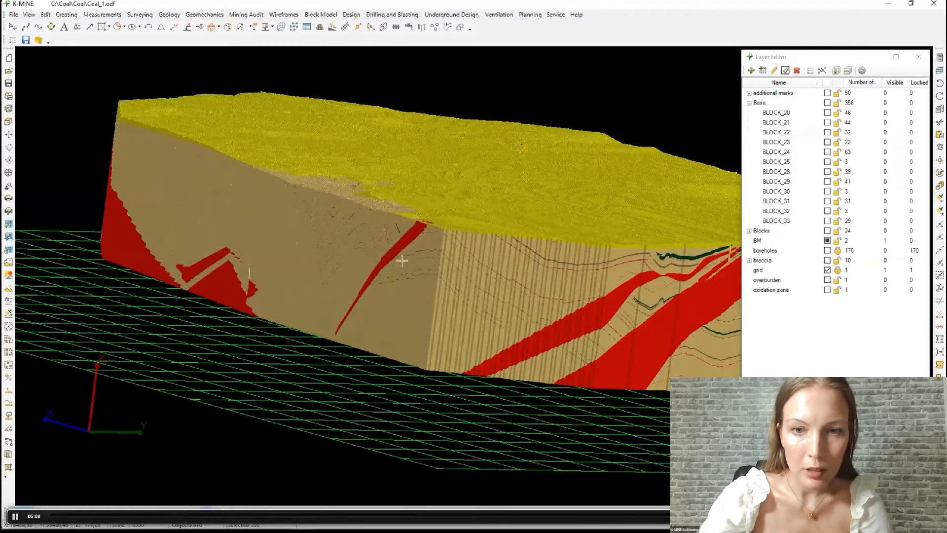
pyautogui.scroll(2, 363, 249)
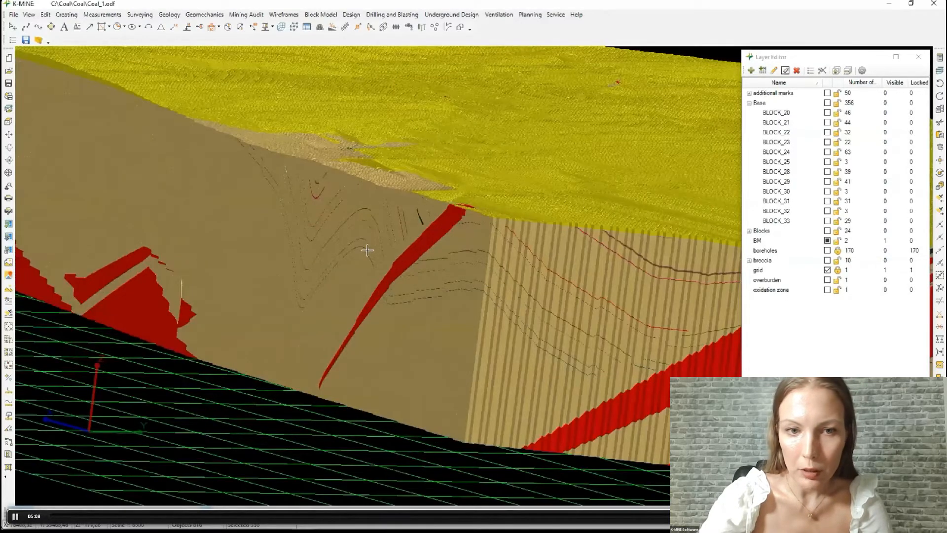
pyautogui.scroll(-2, 372, 255)
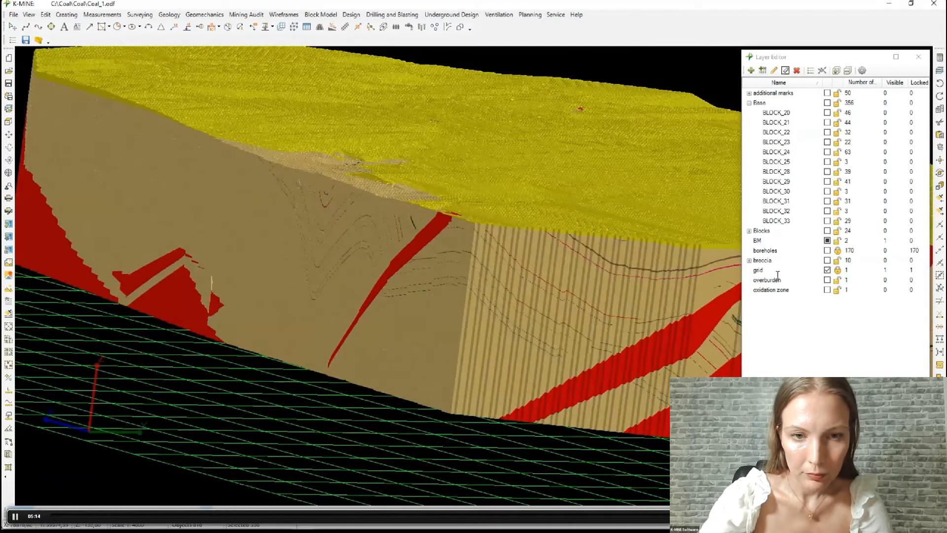
pyautogui.scroll(-3, 548, 233)
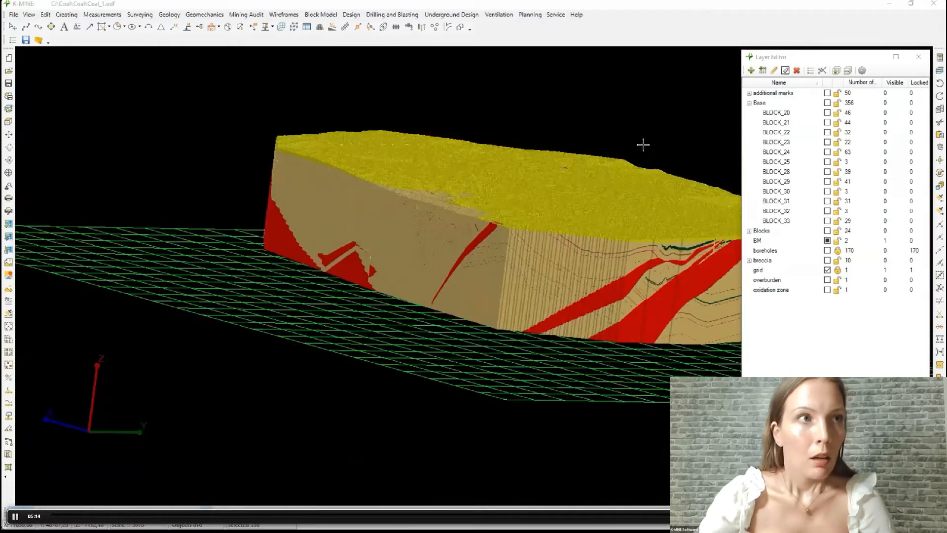
# Close the Layer Editor and select the seam block model in plan view.
pyautogui.click(922, 58)
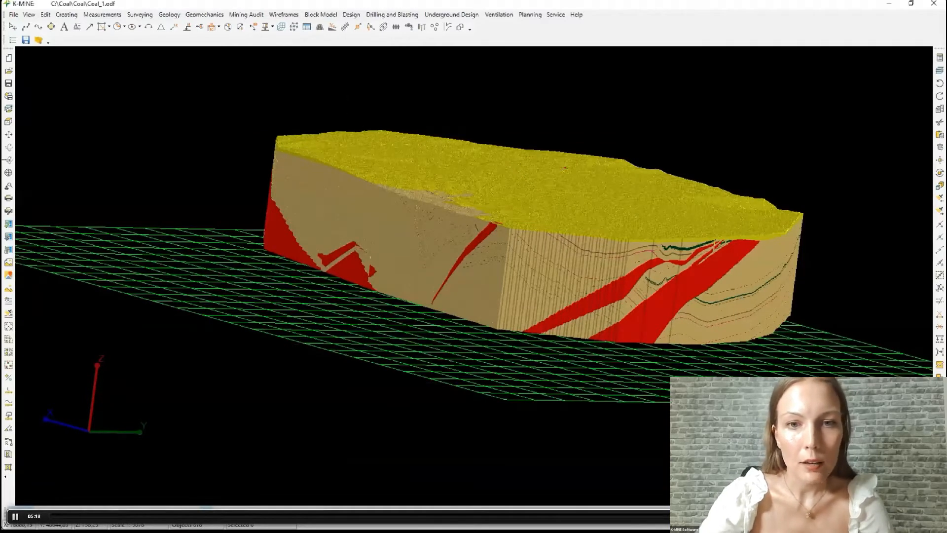
pyautogui.click(7, 122)
pyautogui.scroll(-2, 298, 193)
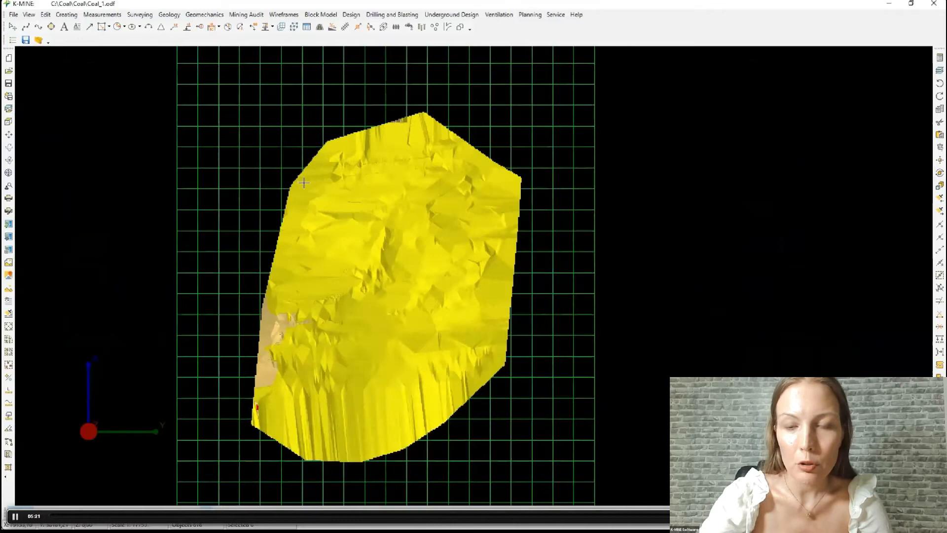
pyautogui.click(316, 157)
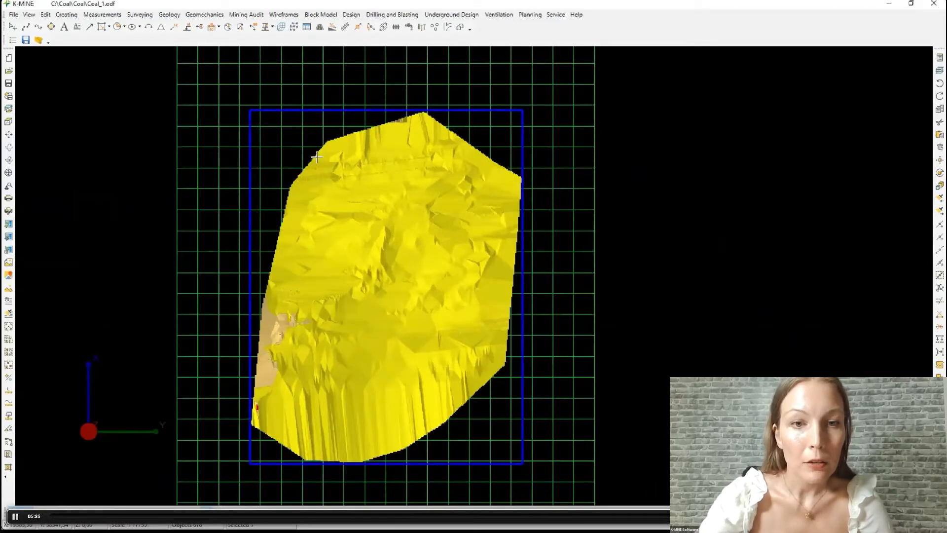
# Set an XOY section plane through the block model at value 145 with an offset of 1.
pyautogui.click(324, 16)
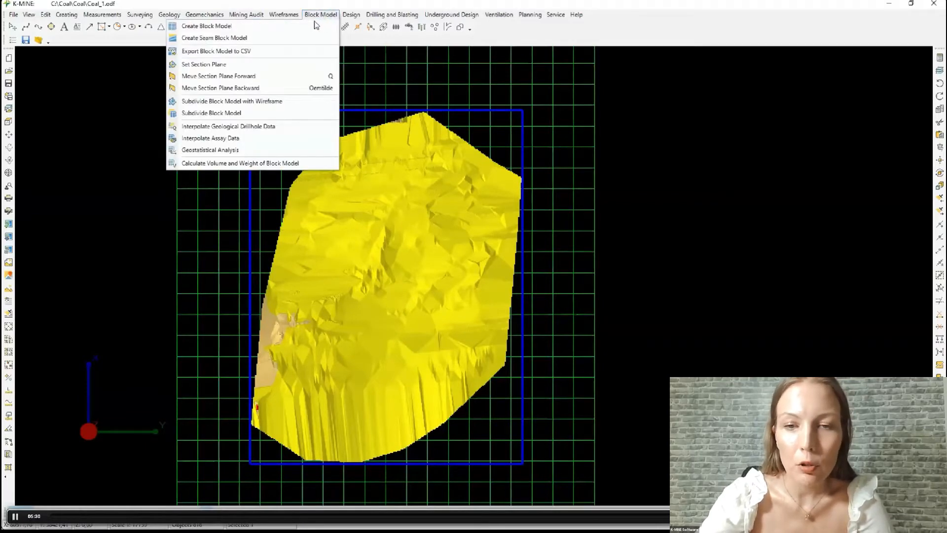
pyautogui.click(263, 65)
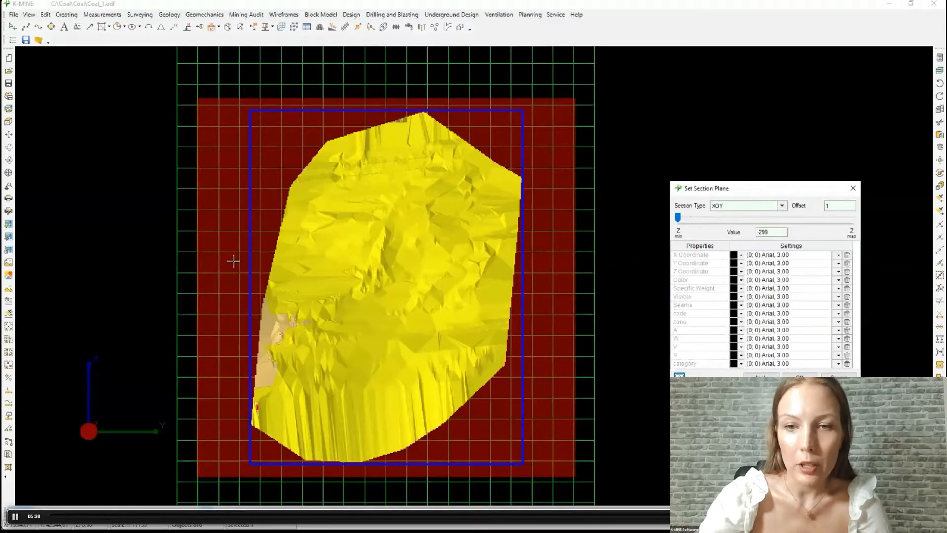
pyautogui.click(9, 146)
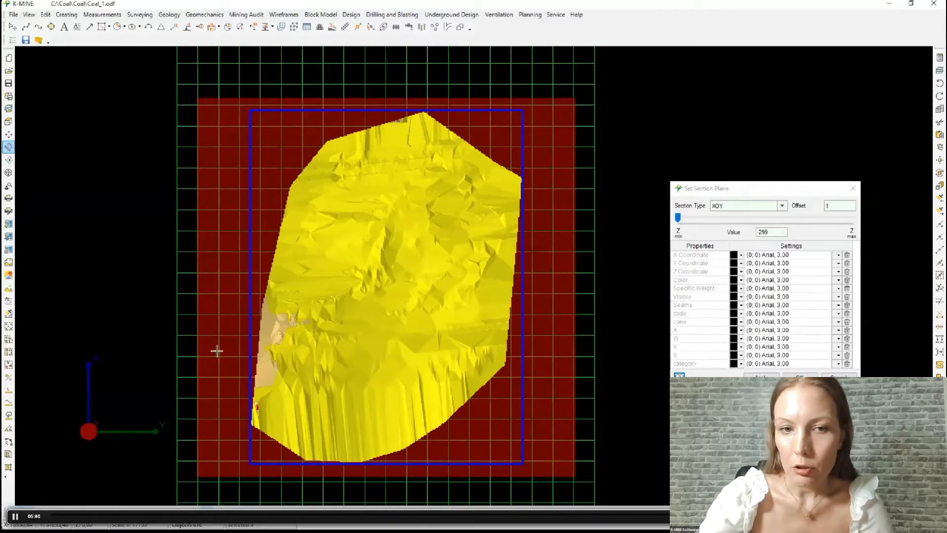
pyautogui.moveTo(216, 323); pyautogui.dragTo(226, 190)
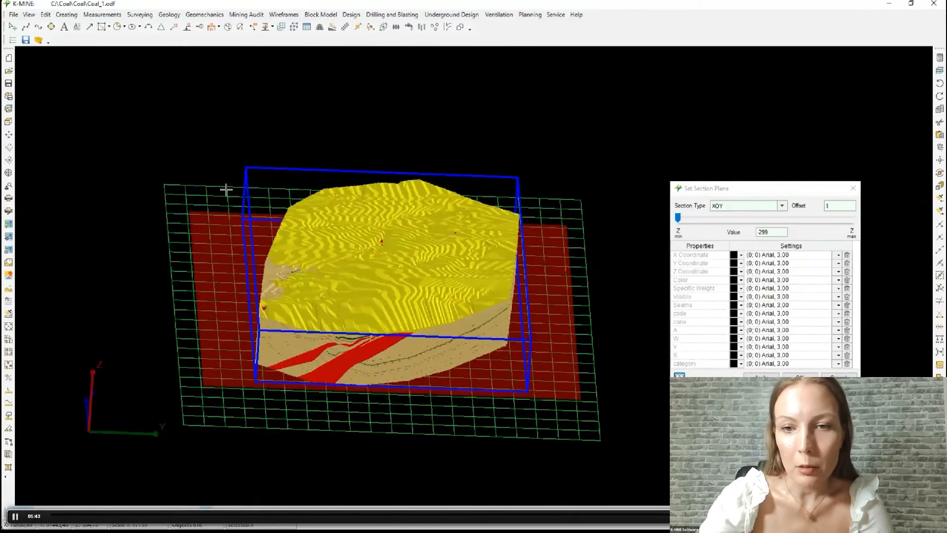
pyautogui.click(685, 215)
pyautogui.moveTo(686, 216); pyautogui.dragTo(818, 215)
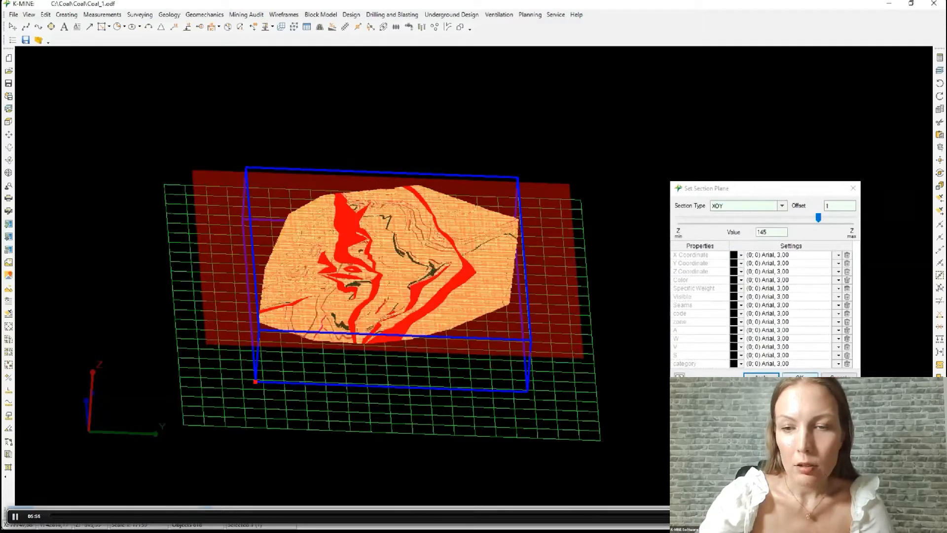
pyautogui.click(799, 376)
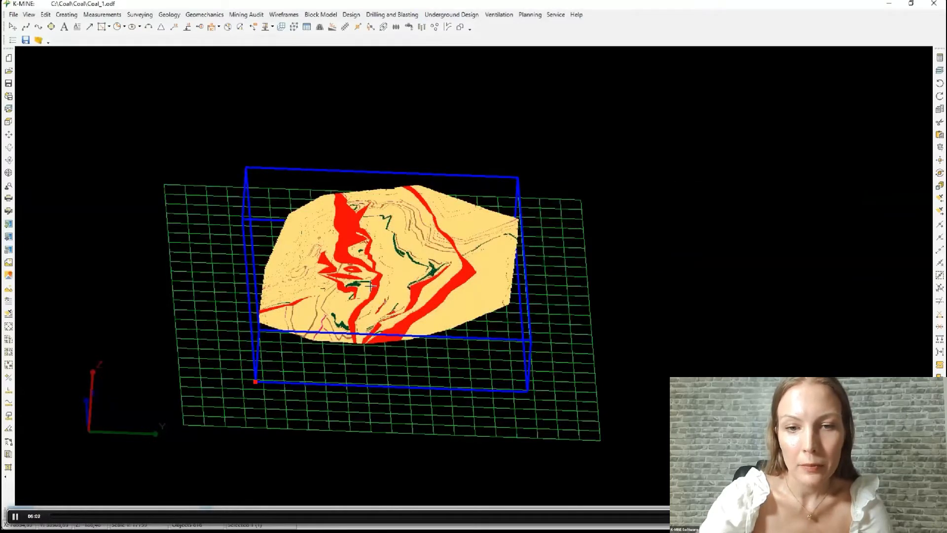
# Move the section plane step by step through the block model to examine the seams on successive horizontal sections.
pyautogui.scroll(3, 370, 286)
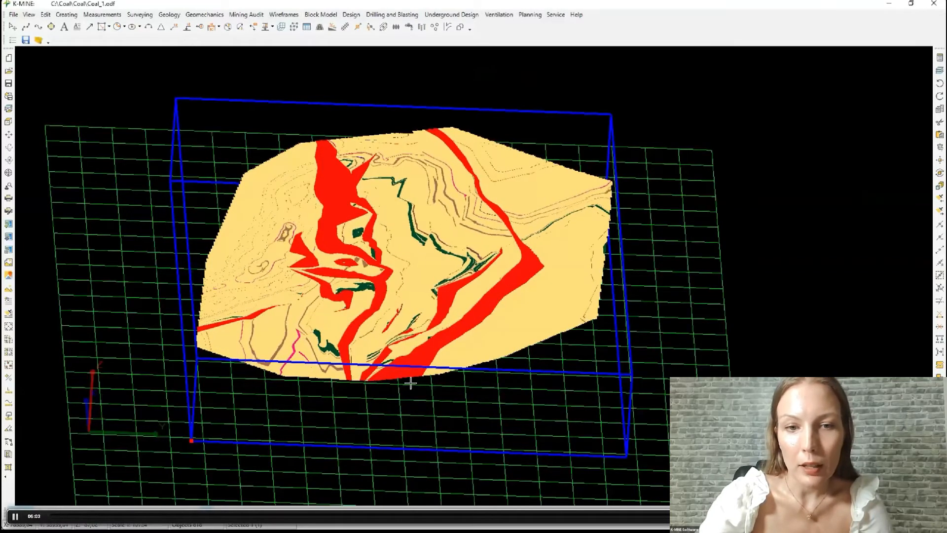
pyautogui.keyDown('ctrl'); pyautogui.scroll(-4, 409, 422); pyautogui.keyUp('ctrl')
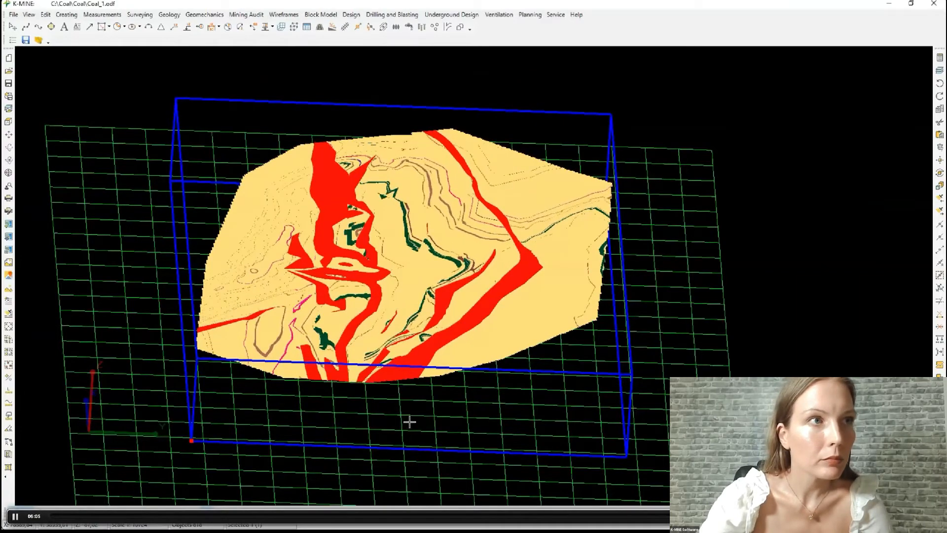
pyautogui.keyDown('ctrl'); pyautogui.scroll(-5, 409, 422); pyautogui.keyUp('ctrl')
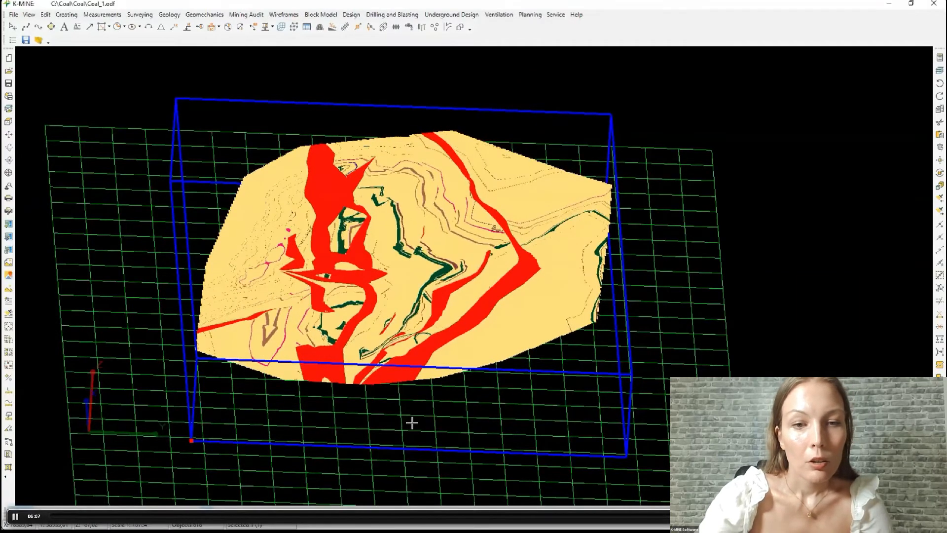
# Shift the horizontal section plane to further levels and compare the seam outlines across the block model.
pyautogui.keyDown('ctrl'); pyautogui.scroll(-2, 412, 422); pyautogui.keyUp('ctrl')
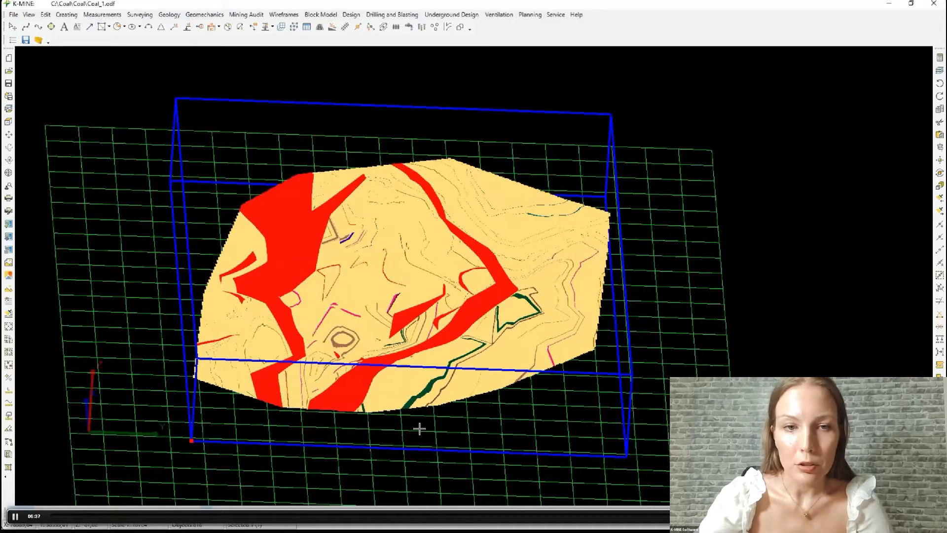
pyautogui.press('space')
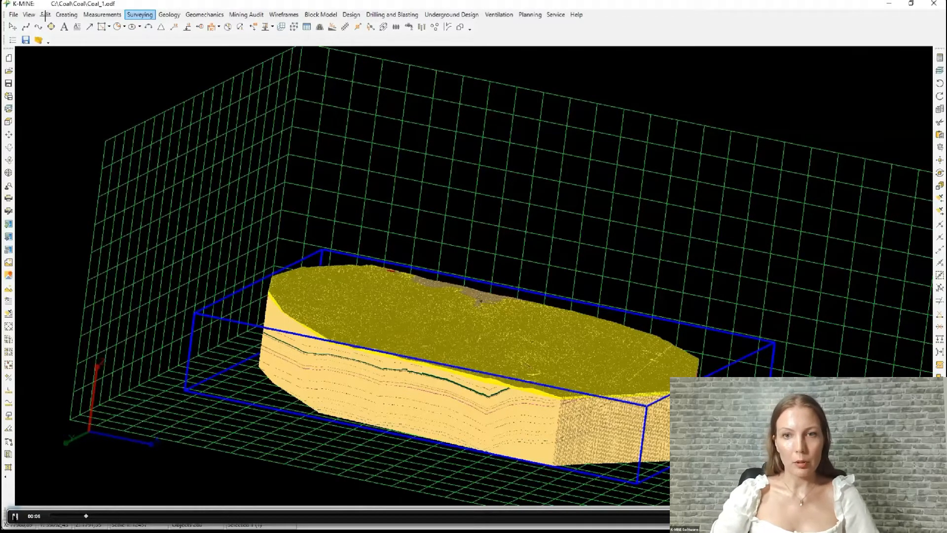
# Open Set Properties for the selected block model and replace the existing condition with a fresh one.
pyautogui.click(45, 15)
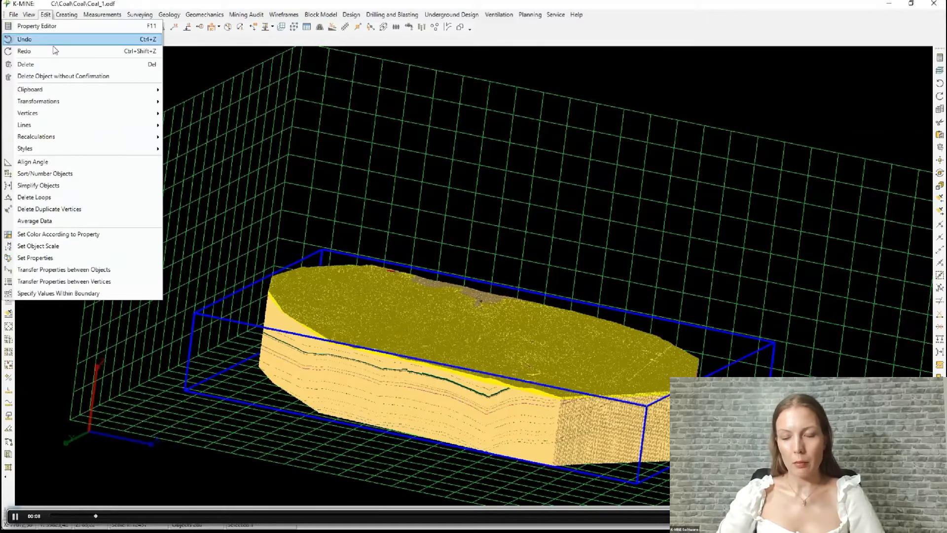
pyautogui.click(59, 257)
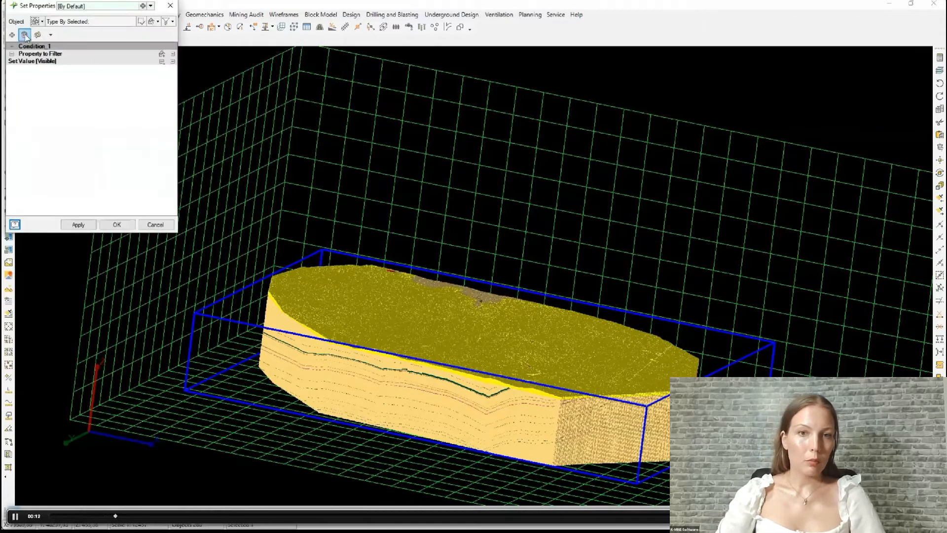
pyautogui.click(25, 35)
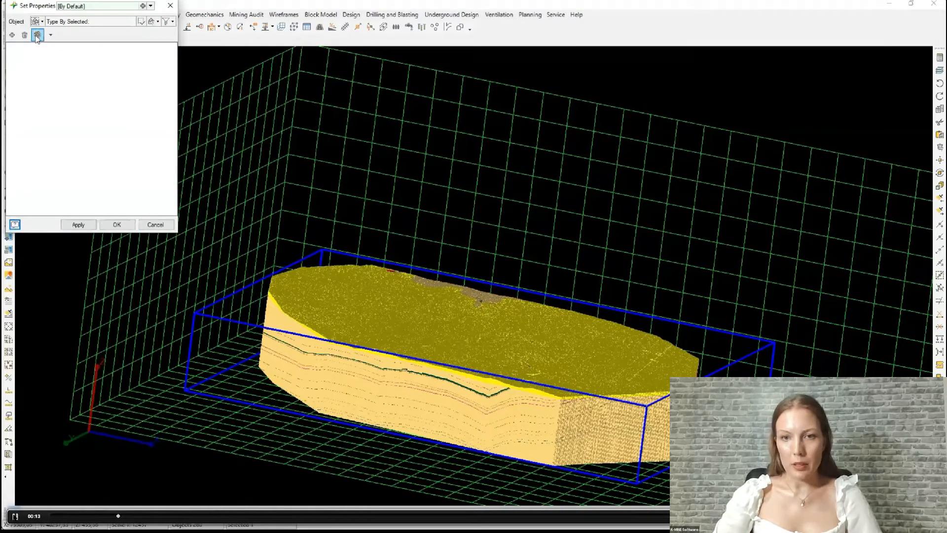
pyautogui.click(38, 35)
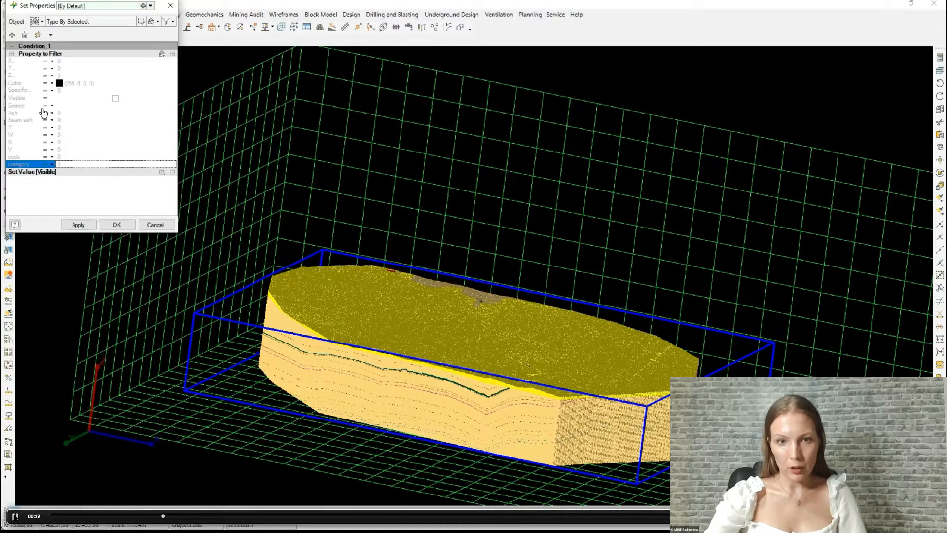
# Filter the block model by the Seams property with value VL1 and apply it to isolate that seam.
pyautogui.click(24, 106)
pyautogui.click(128, 105)
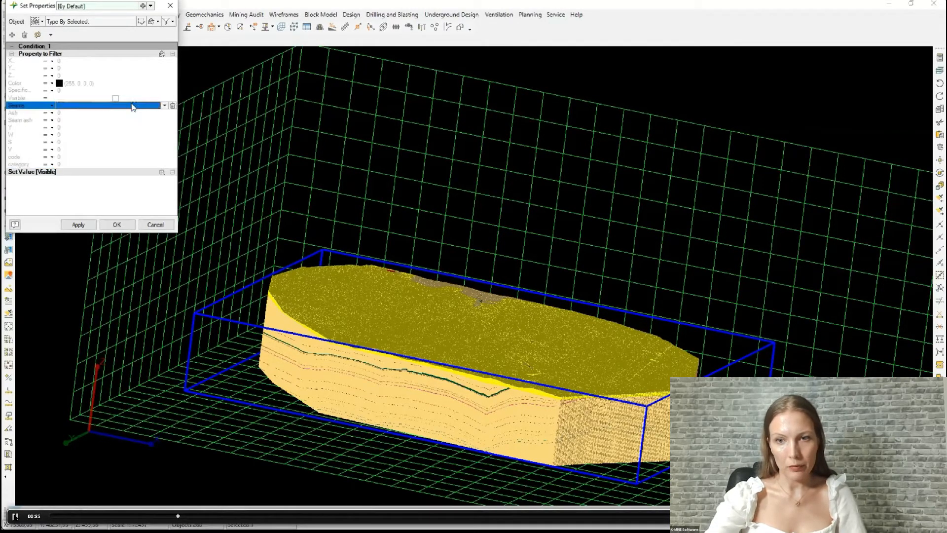
pyautogui.click(164, 106)
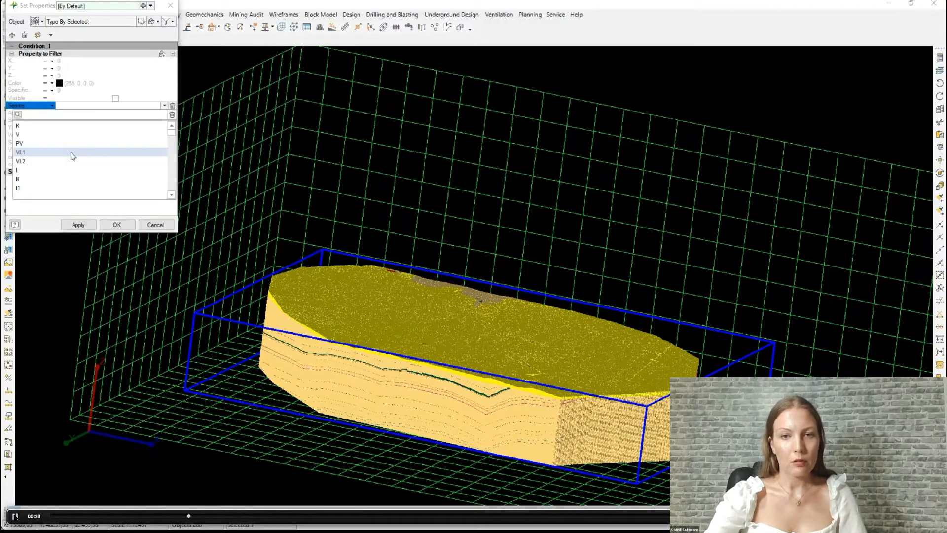
pyautogui.click(71, 152)
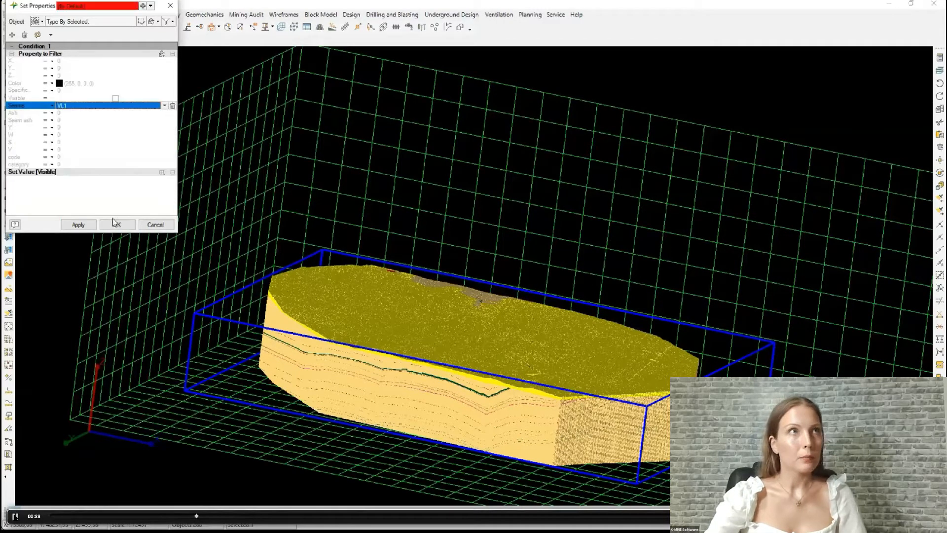
pyautogui.click(77, 225)
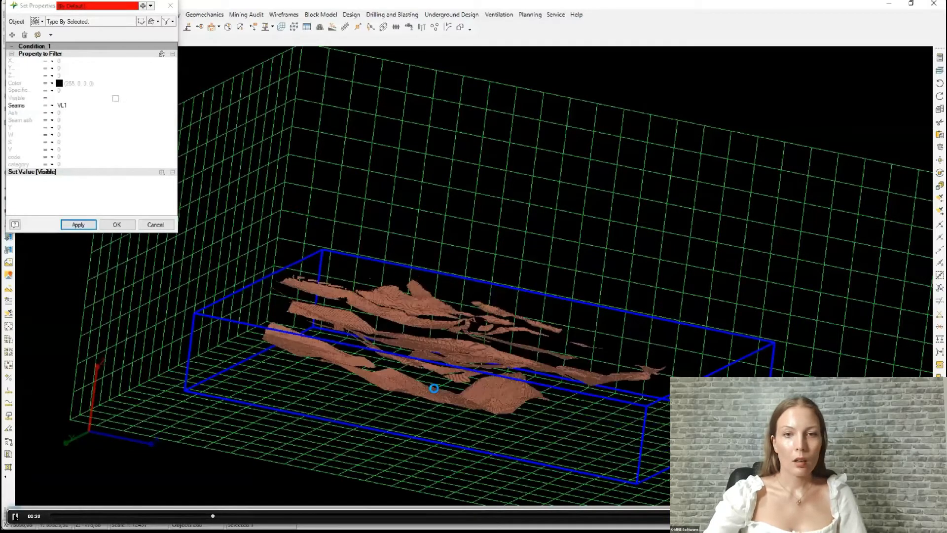
# Change the Seams filter value to N1 and apply it to inspect that seam alone.
pyautogui.moveTo(427, 397); pyautogui.dragTo(408, 414, button='middle')
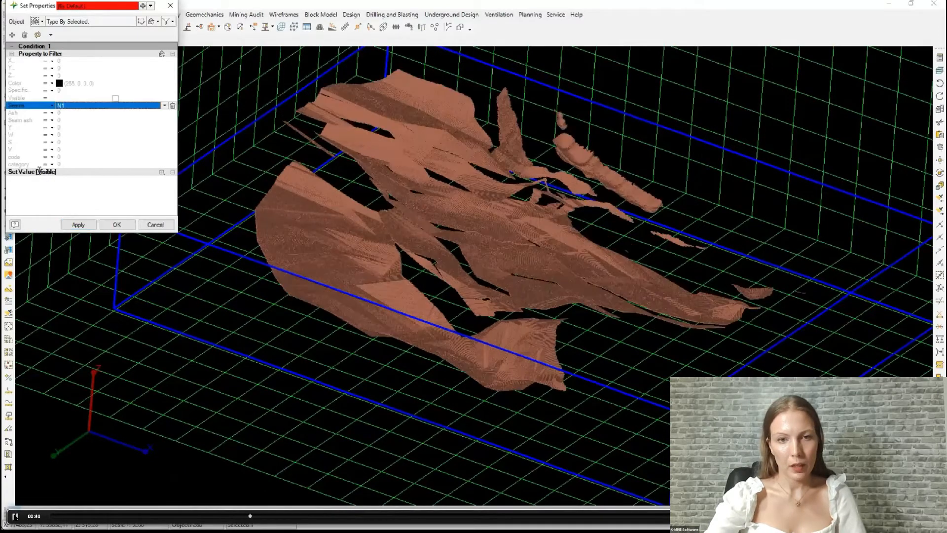
pyautogui.click(78, 224)
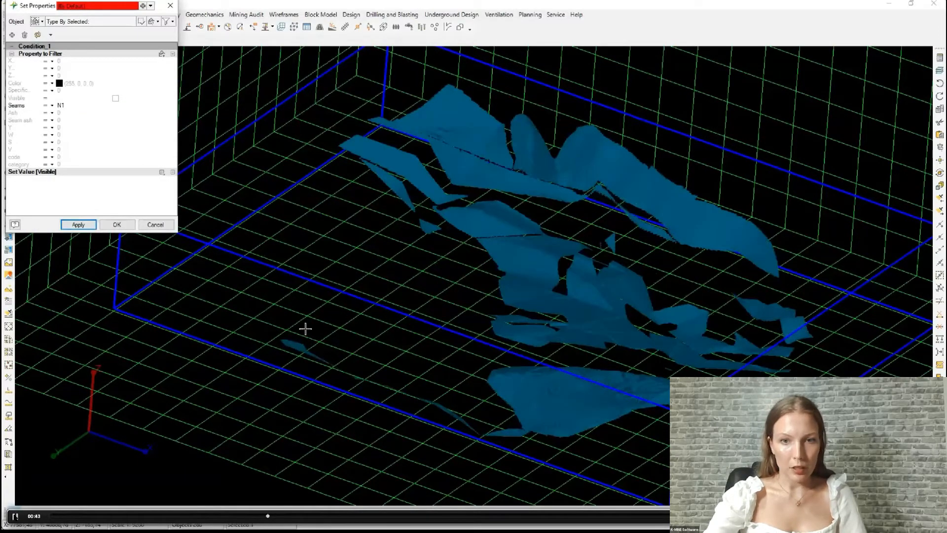
pyautogui.scroll(-2, 305, 328)
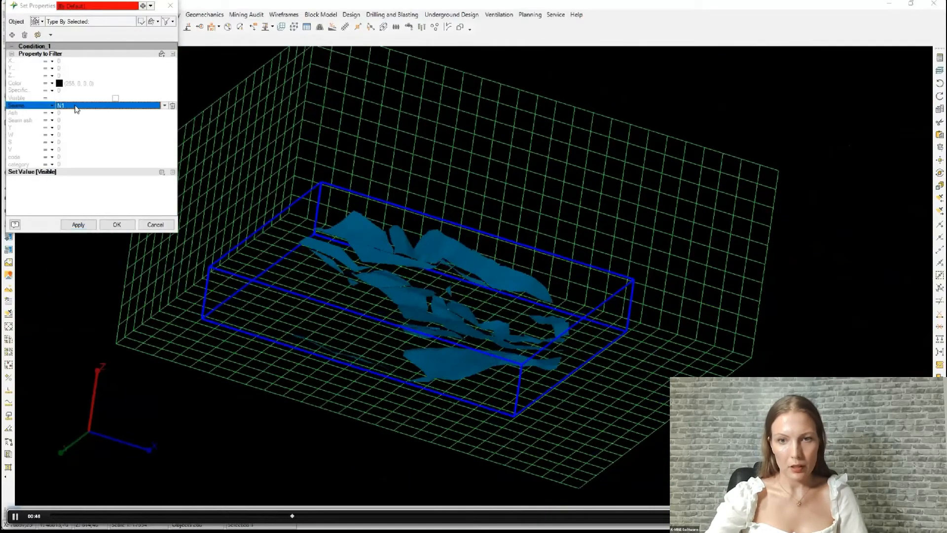
# Change the Seams filter value to GO, apply it and inspect that seam's shape in 3D.
pyautogui.click(76, 106)
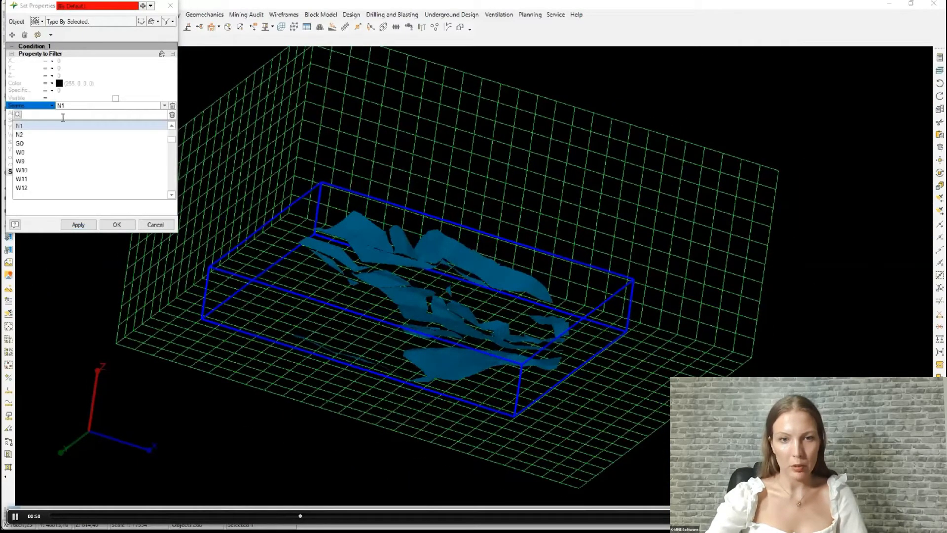
pyautogui.click(41, 144)
pyautogui.click(87, 225)
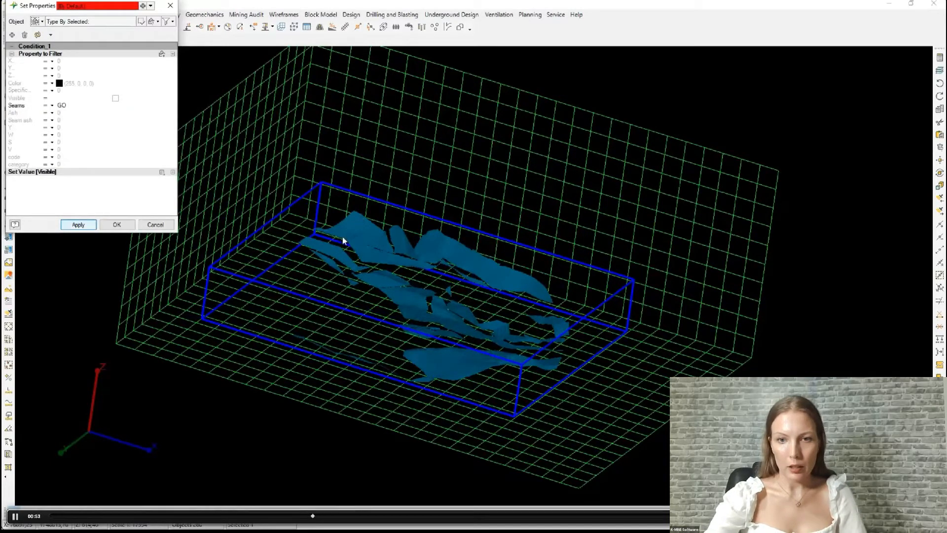
pyautogui.scroll(2, 390, 273)
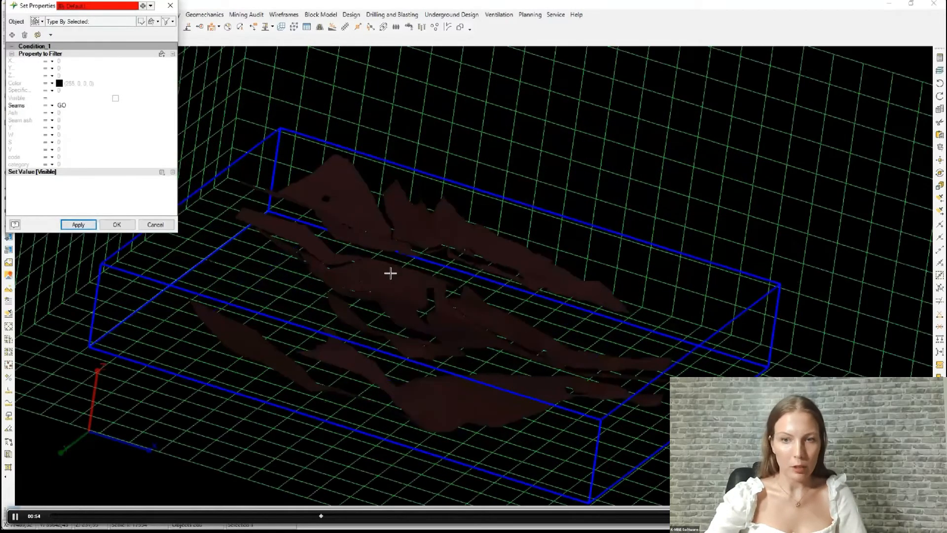
pyautogui.scroll(2, 389, 279)
# Change the Seams filter value to K, apply it and view that seam from a lower angle.
pyautogui.scroll(1, 389, 282)
pyautogui.scroll(1, 396, 287)
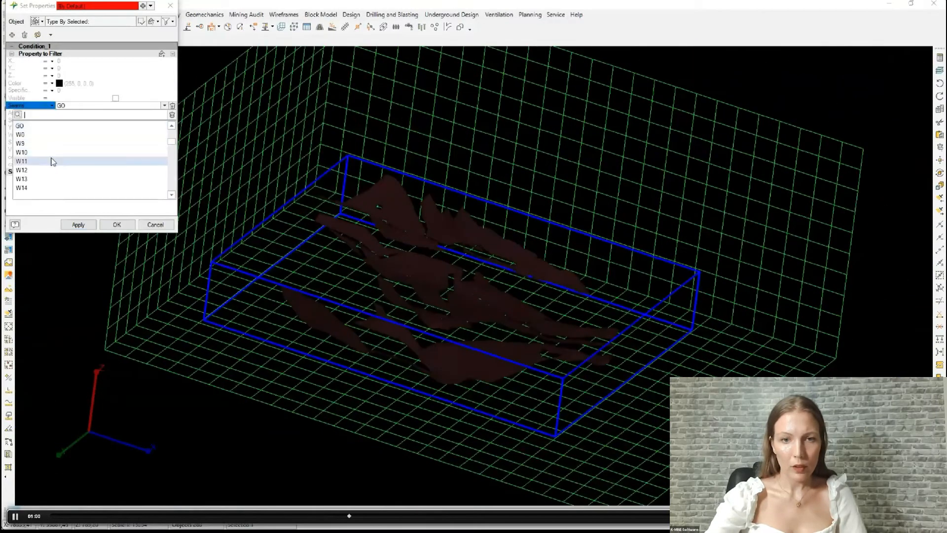
pyautogui.click(34, 127)
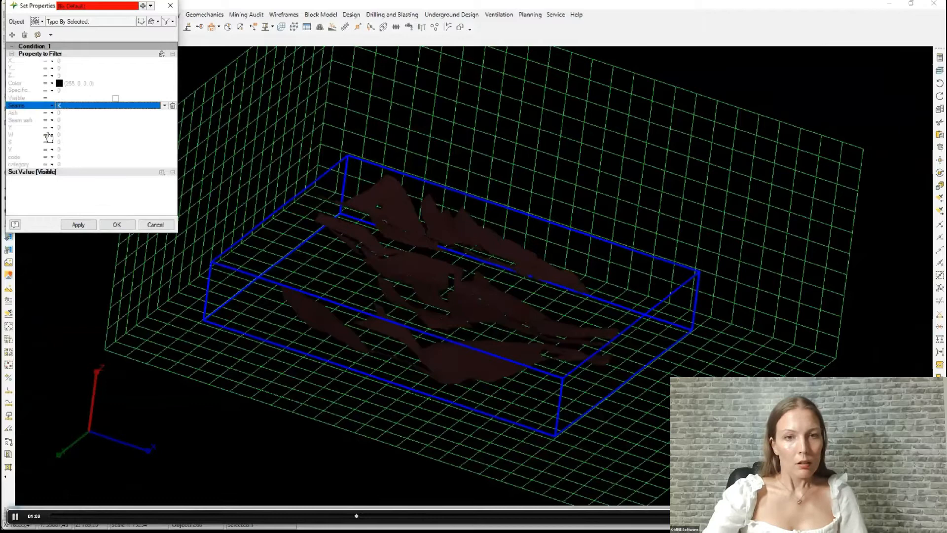
pyautogui.click(78, 225)
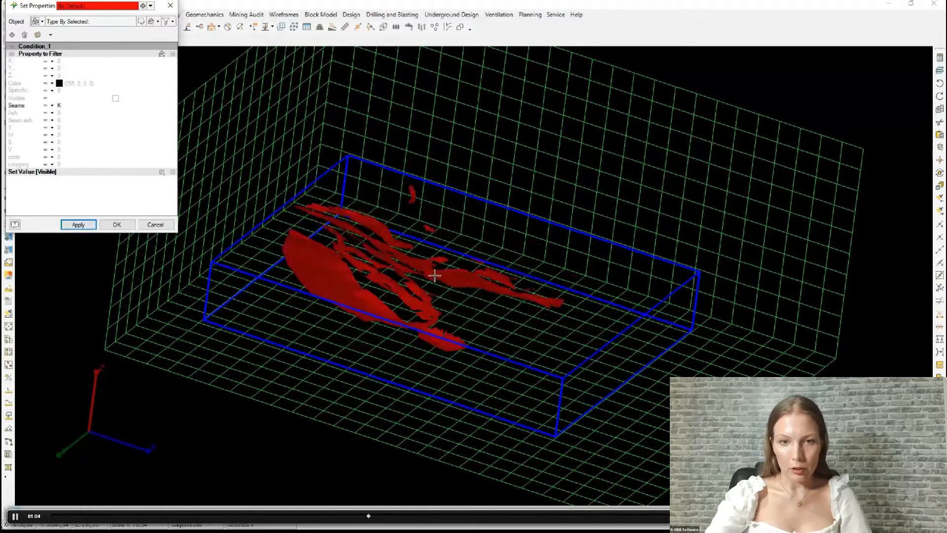
pyautogui.moveTo(425, 283); pyautogui.dragTo(409, 261, button='middle')
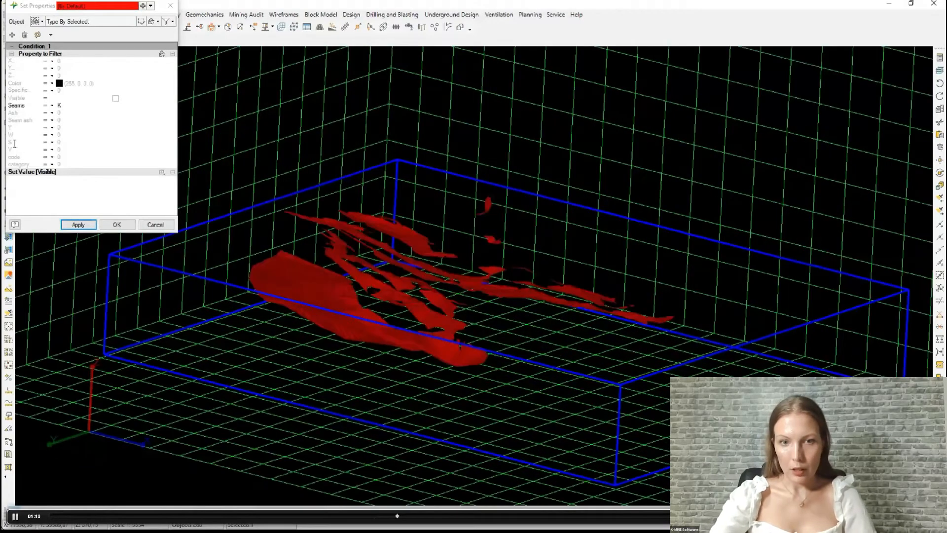
# Set the color of the filtered K seam blocks to (255, 248, 227, 140), apply it and close the dialog.
pyautogui.click(162, 172)
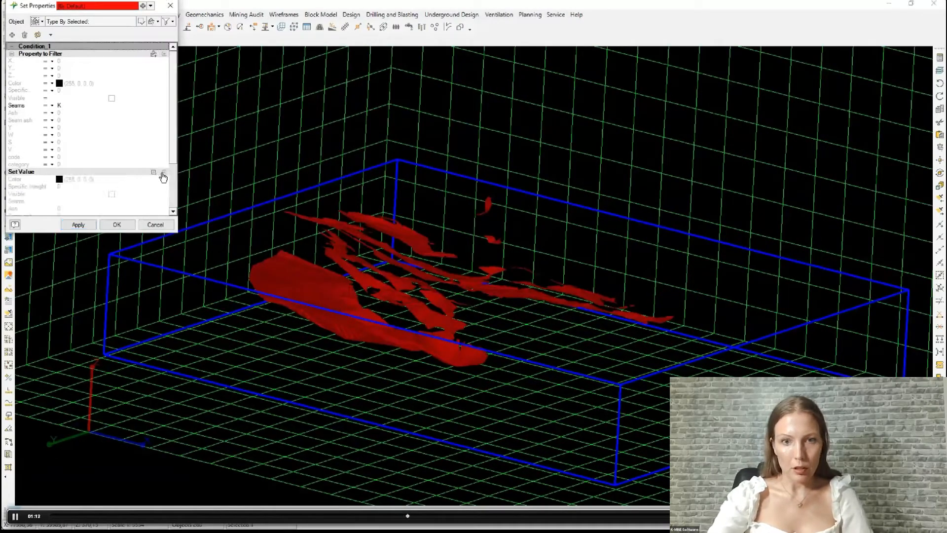
pyautogui.click(144, 181)
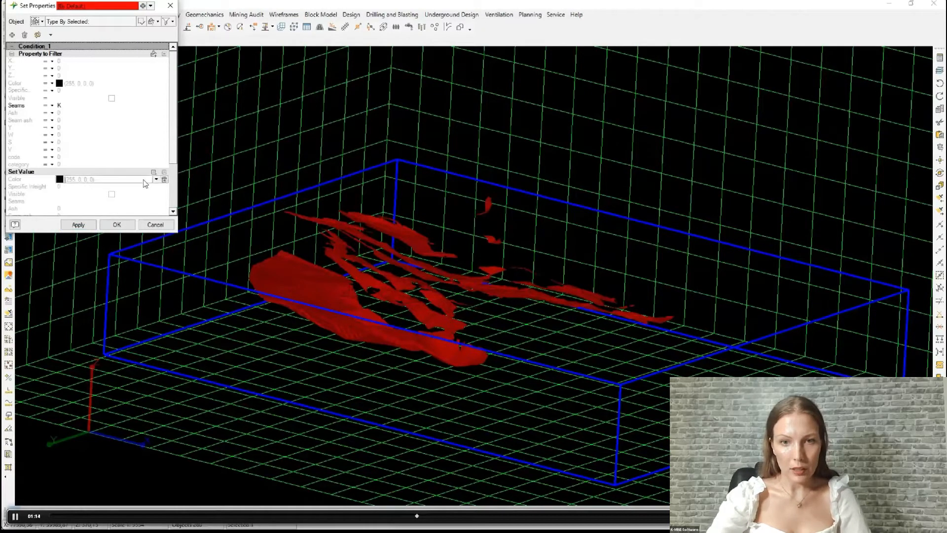
pyautogui.click(156, 180)
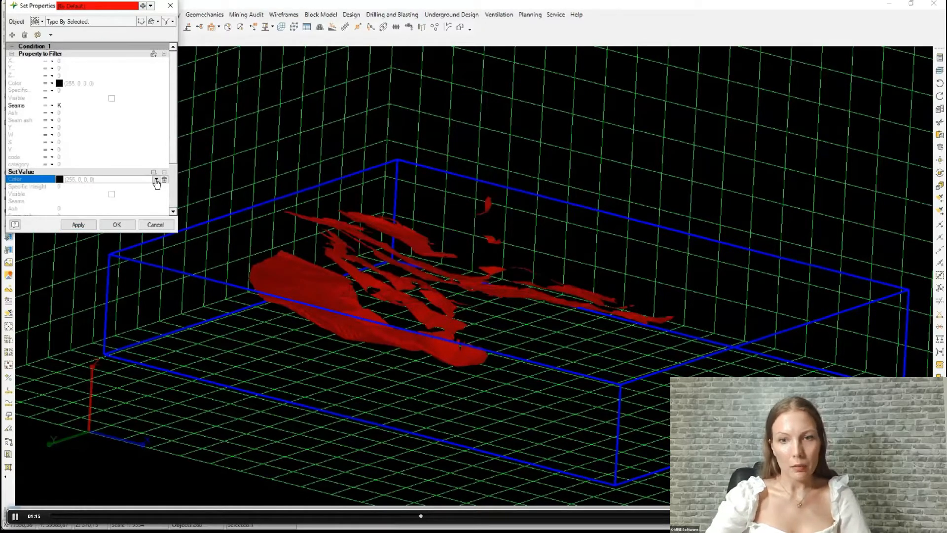
pyautogui.click(156, 180)
pyautogui.click(45, 222)
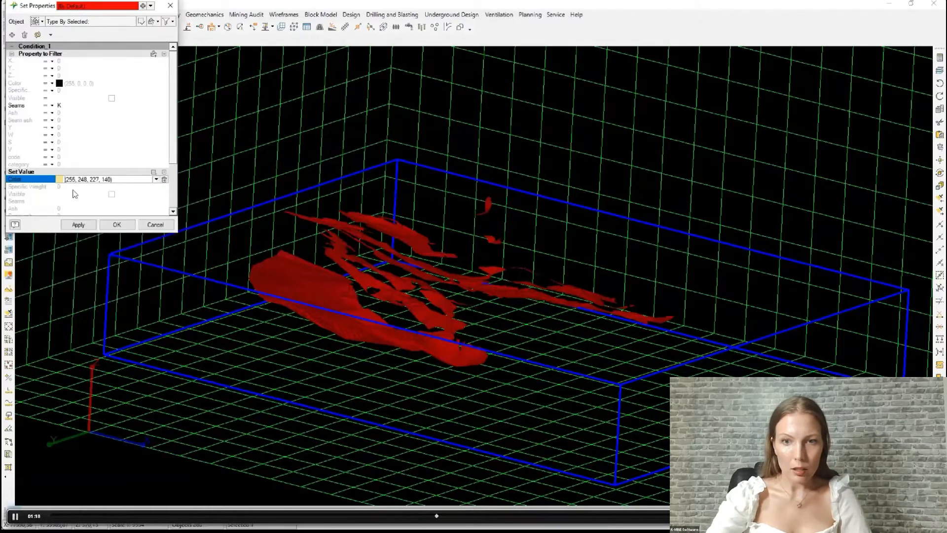
pyautogui.click(78, 226)
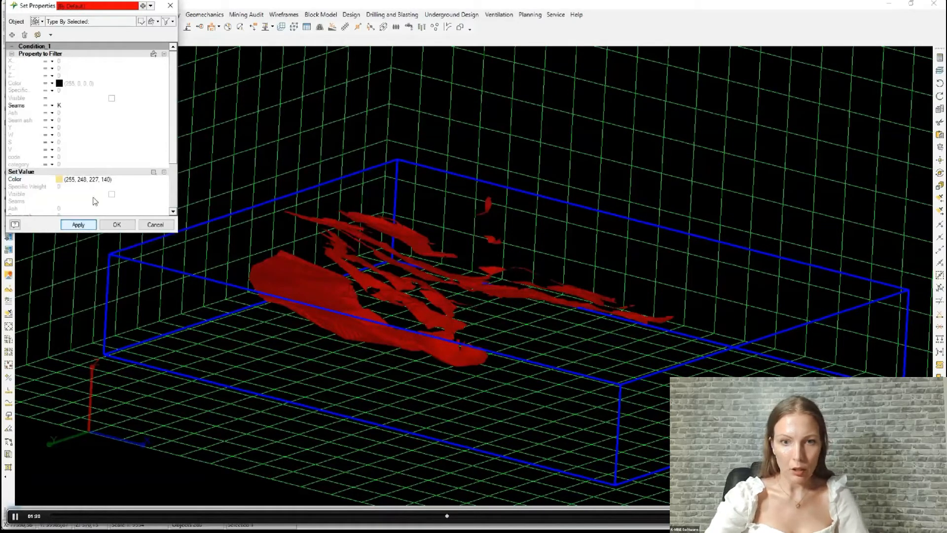
pyautogui.moveTo(48, 235); pyautogui.dragTo(50, 266)
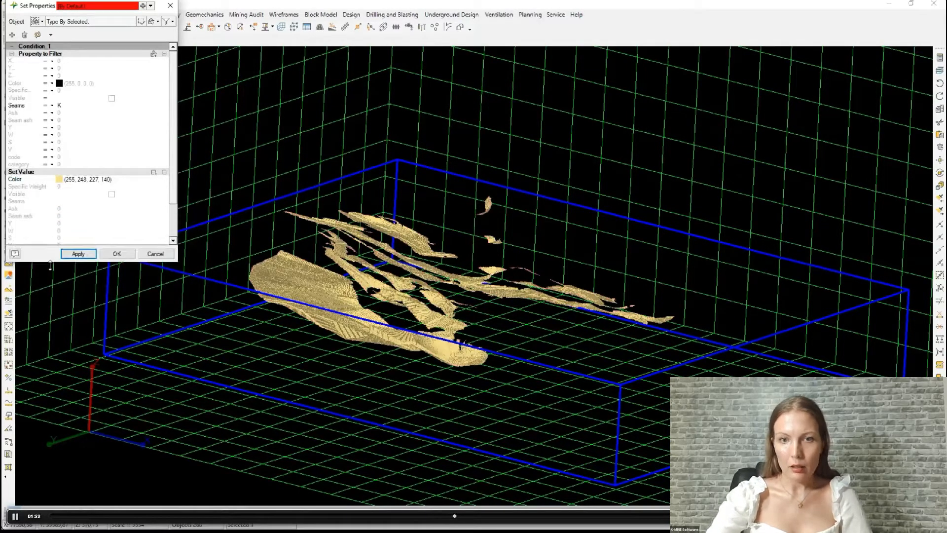
pyautogui.click(117, 254)
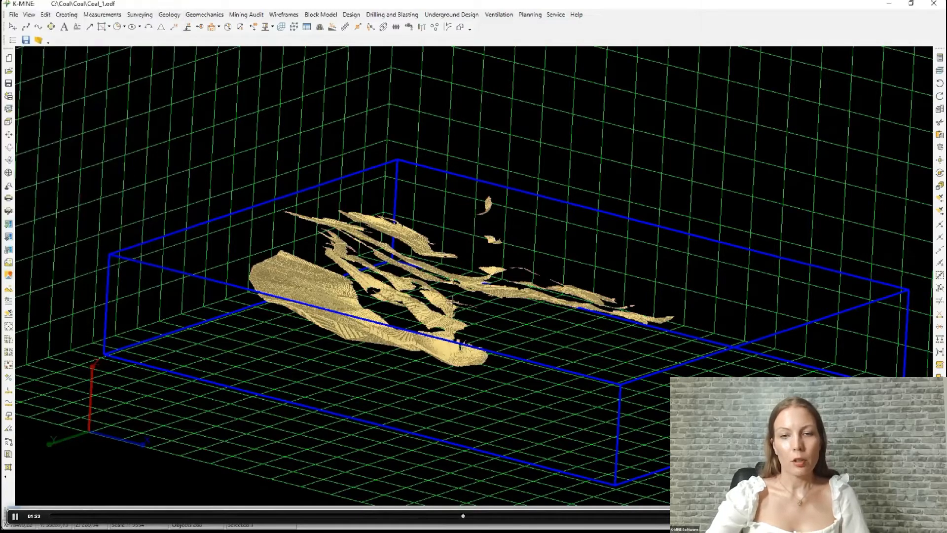
# Open the section plane settings for the block model and move the XOZ plane with offset 5 to value 37940.
pyautogui.scroll(-2, 448, 302)
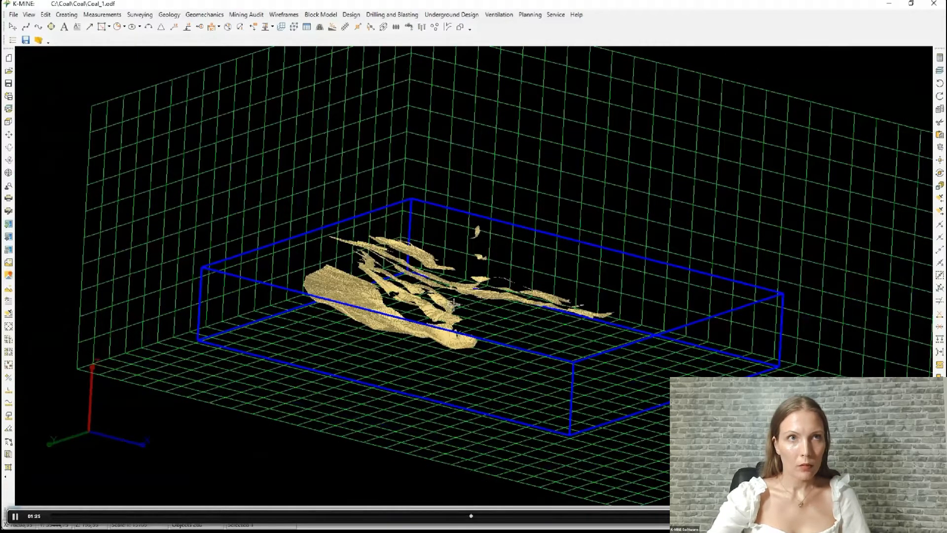
pyautogui.click(321, 14)
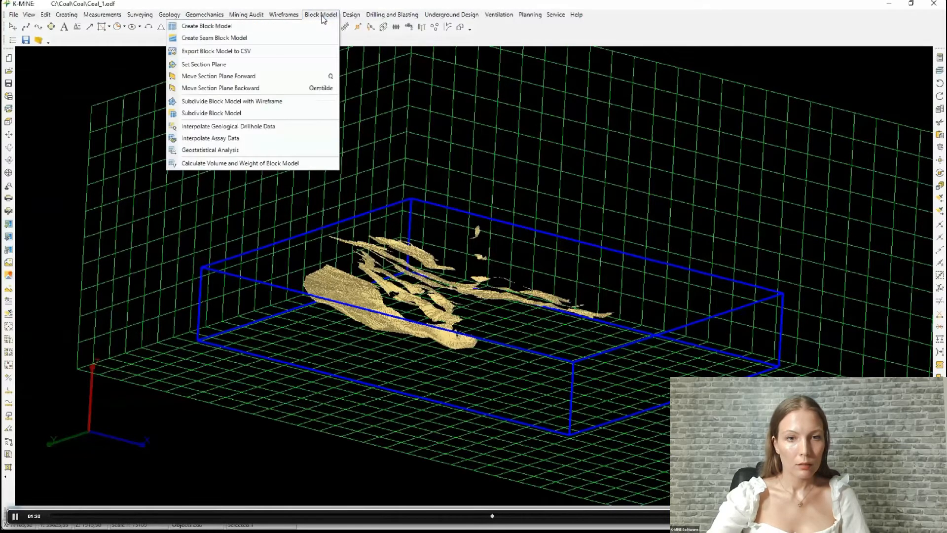
pyautogui.click(270, 64)
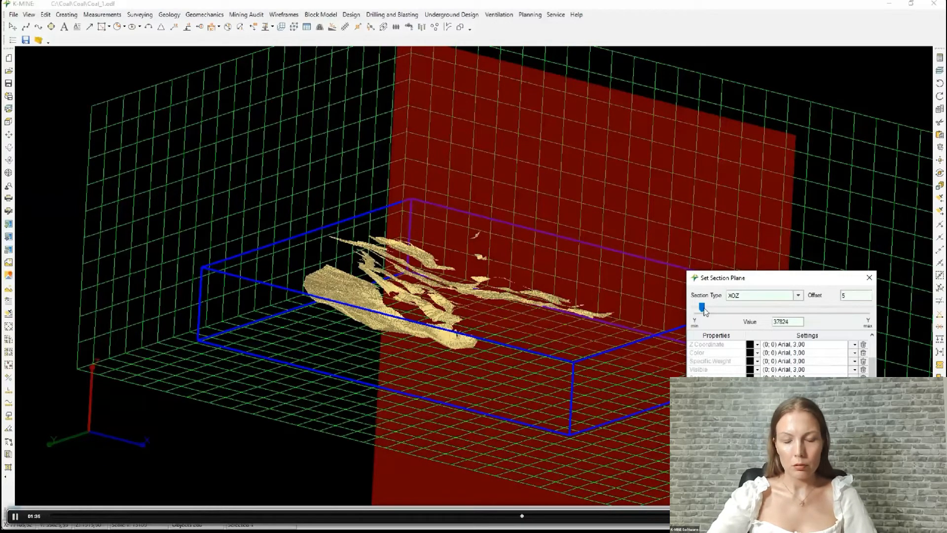
pyautogui.moveTo(703, 308)
pyautogui.mouseDown()
pyautogui.moveTo(868, 312)
pyautogui.moveTo(710, 320)
pyautogui.mouseUp()
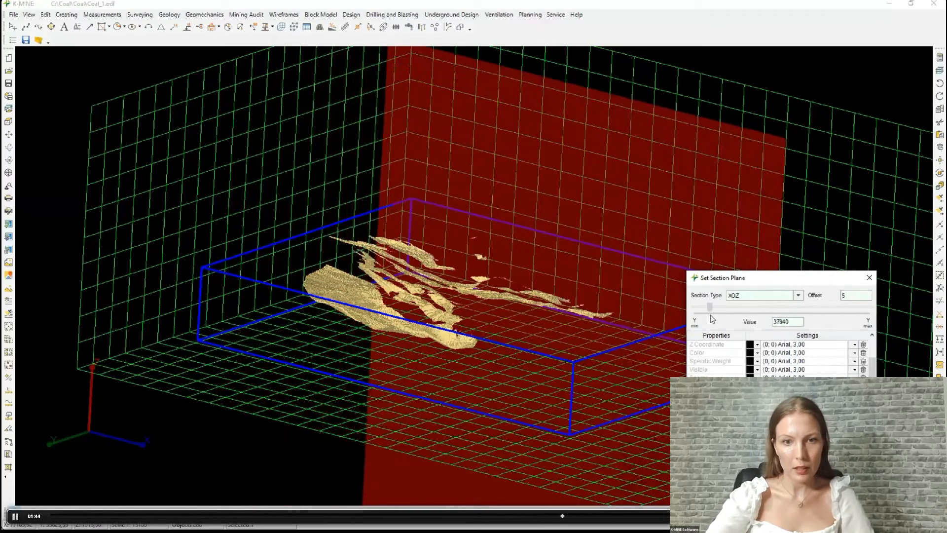
# Switch the section plane type to XOY with an offset of 1 and move the plane to value 43.
pyautogui.click(798, 295)
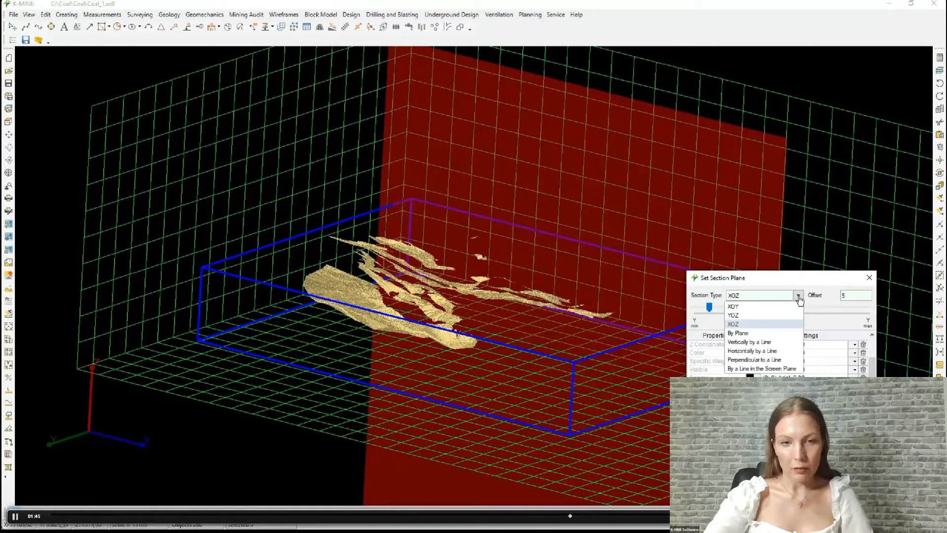
pyautogui.click(740, 306)
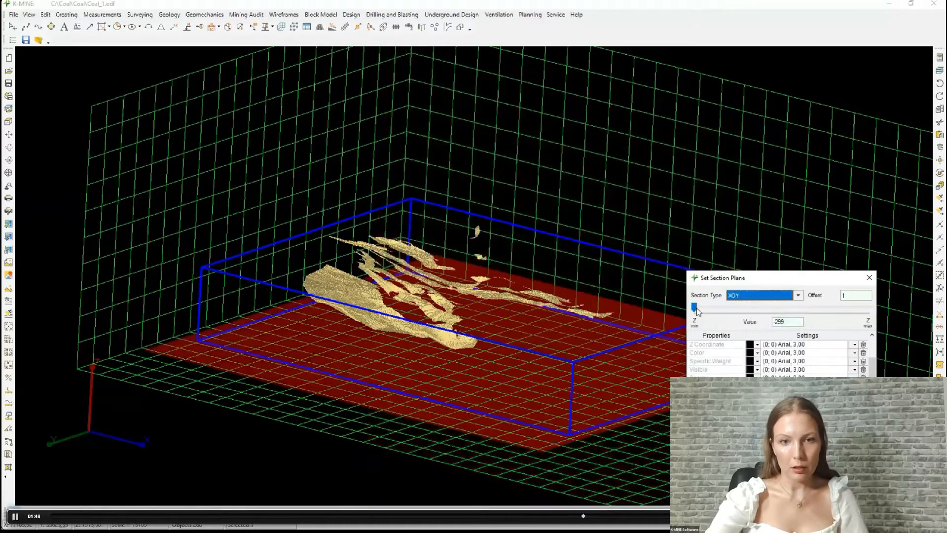
pyautogui.moveTo(751, 306); pyautogui.dragTo(857, 321)
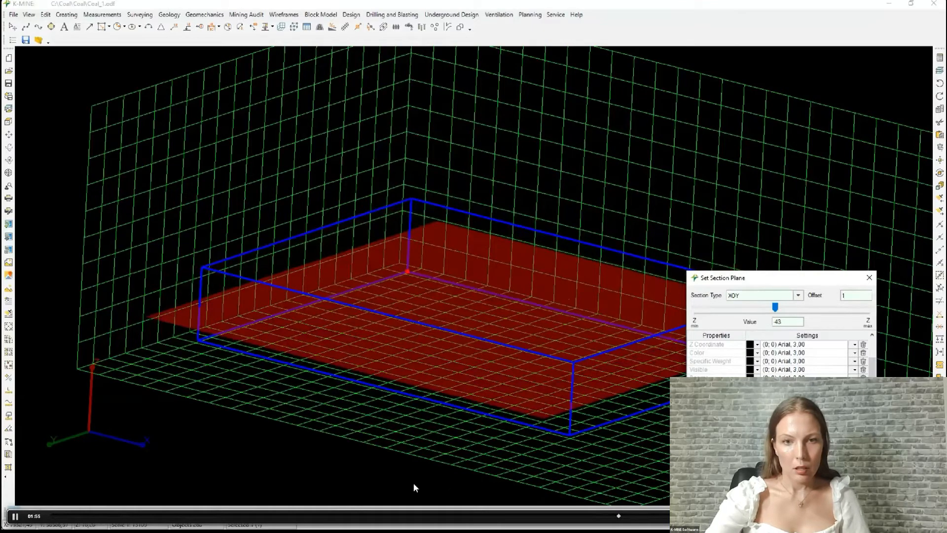
pyautogui.click(353, 290)
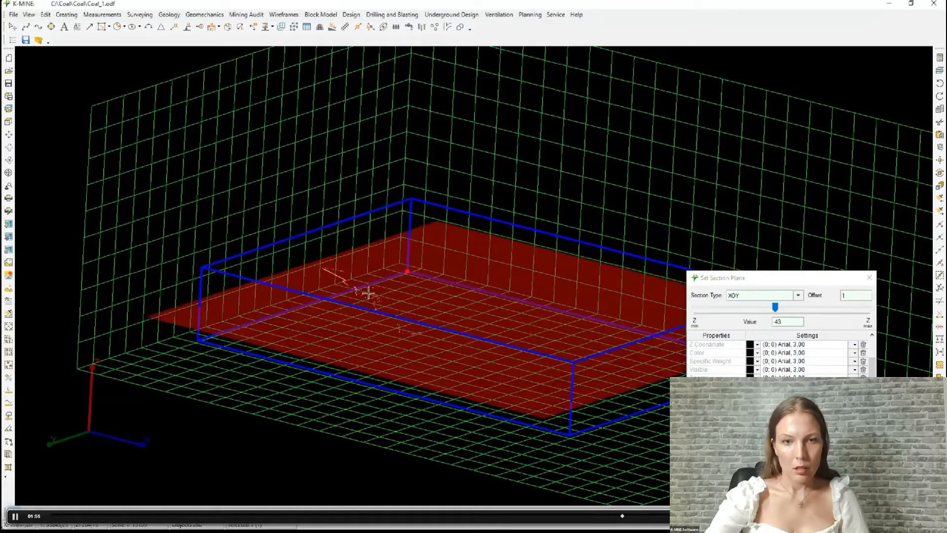
# Move the XOY section plane to values 8, 171 and 101 and inspect the seam traces on it up close.
pyautogui.scroll(3, 369, 294)
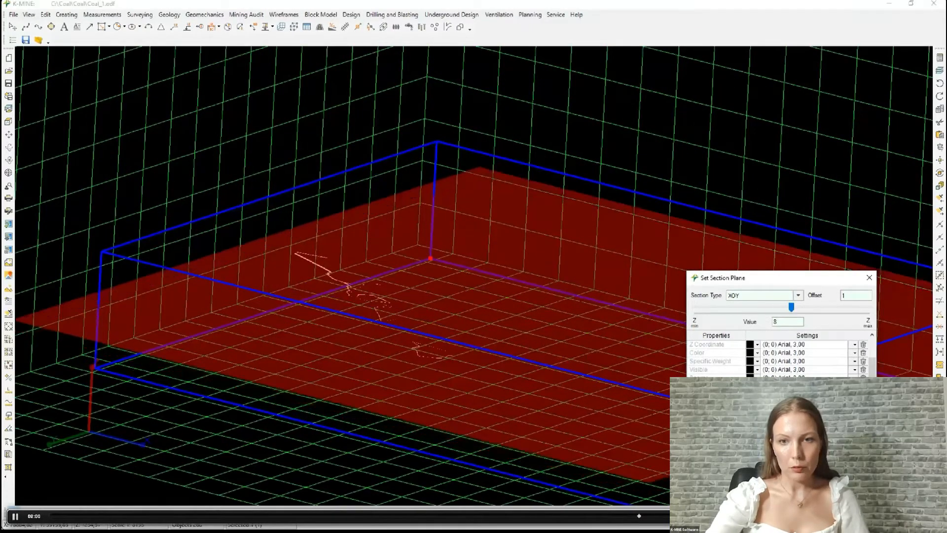
pyautogui.moveTo(791, 307); pyautogui.dragTo(805, 307)
pyautogui.click(416, 434)
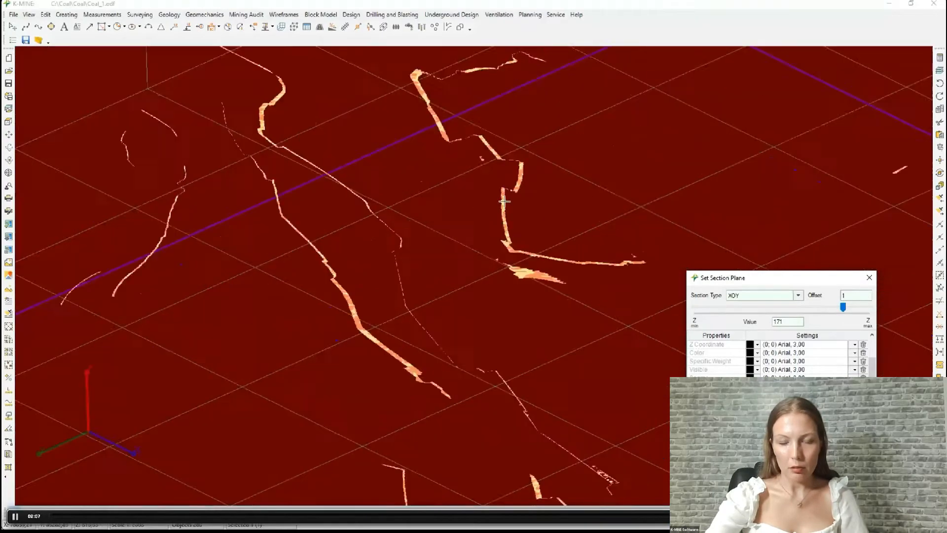
pyautogui.scroll(3, 506, 202)
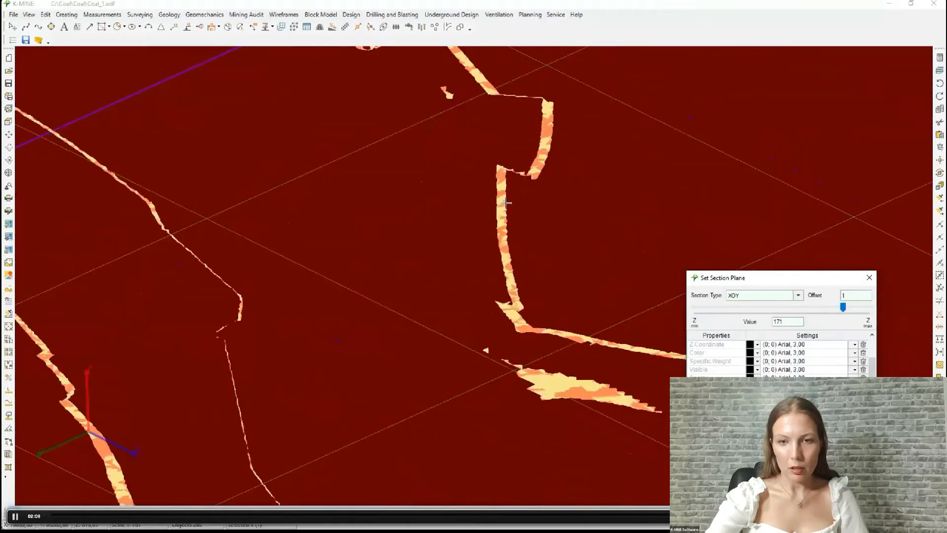
pyautogui.scroll(-10, 505, 202)
pyautogui.scroll(8, 486, 266)
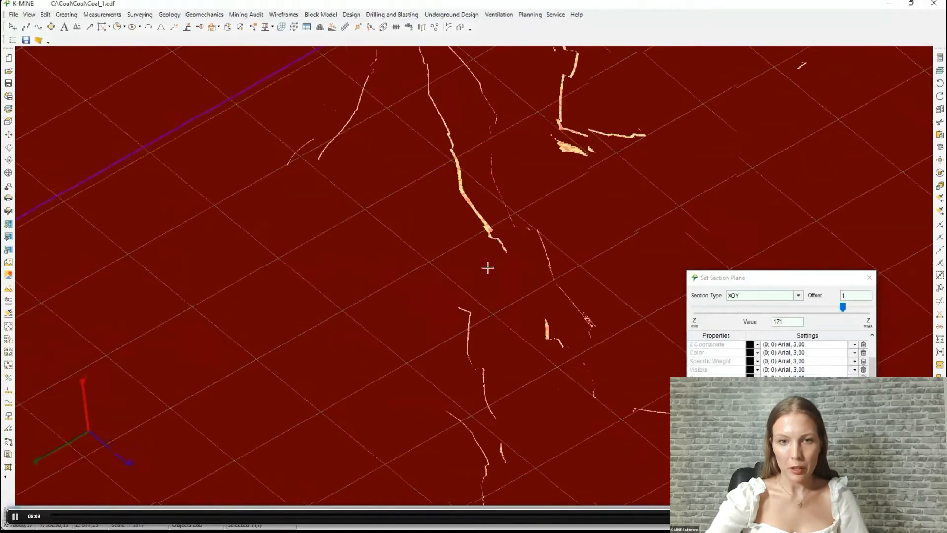
pyautogui.scroll(-2, 537, 227)
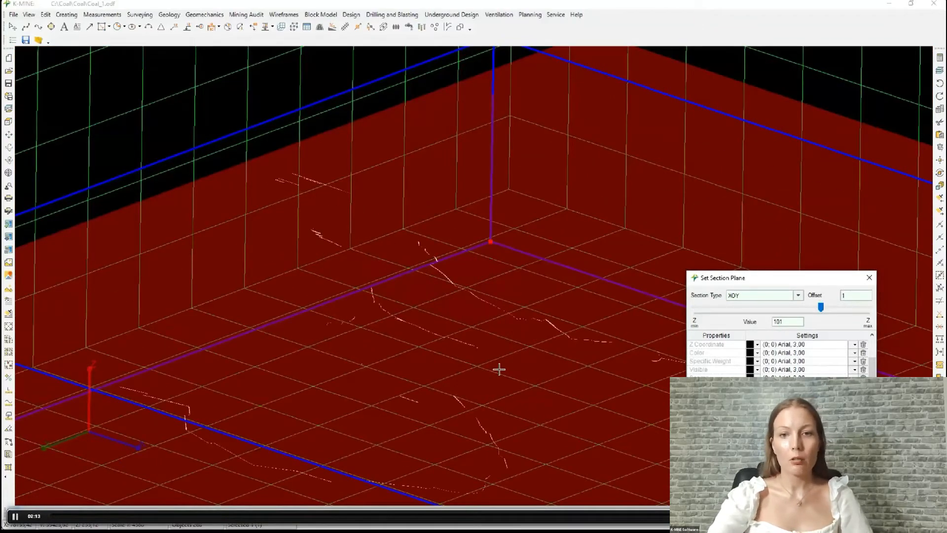
# Switch the section plane type to YOZ with an offset of 5, move the plane towards mid-model and inspect the resulting seam section.
pyautogui.scroll(-2, 499, 369)
pyautogui.moveTo(499, 369); pyautogui.dragTo(504, 400, button='middle')
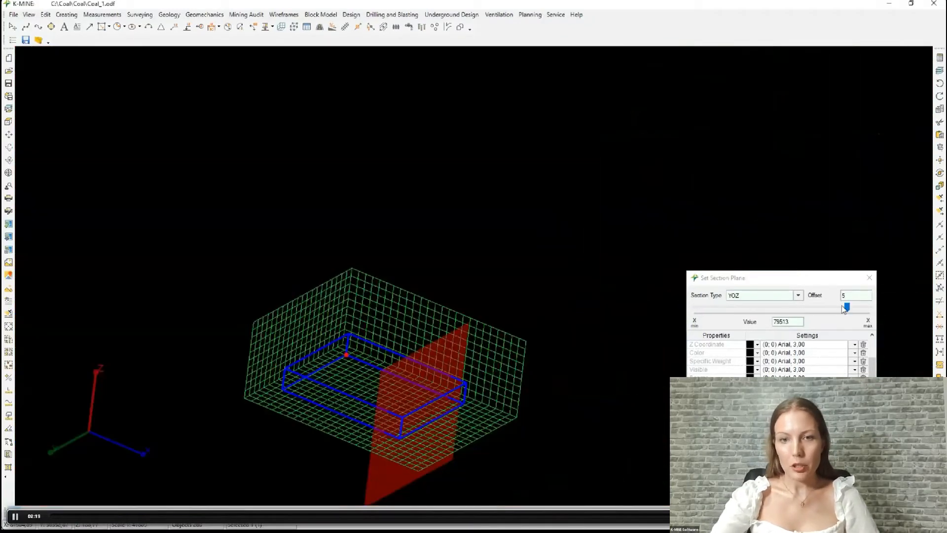
pyautogui.moveTo(845, 307); pyautogui.dragTo(774, 307)
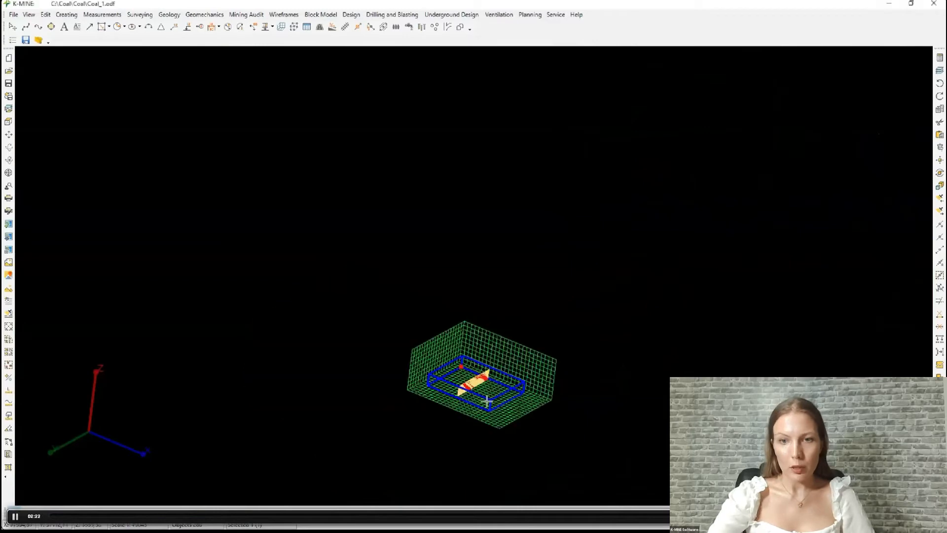
pyautogui.scroll(5, 486, 394)
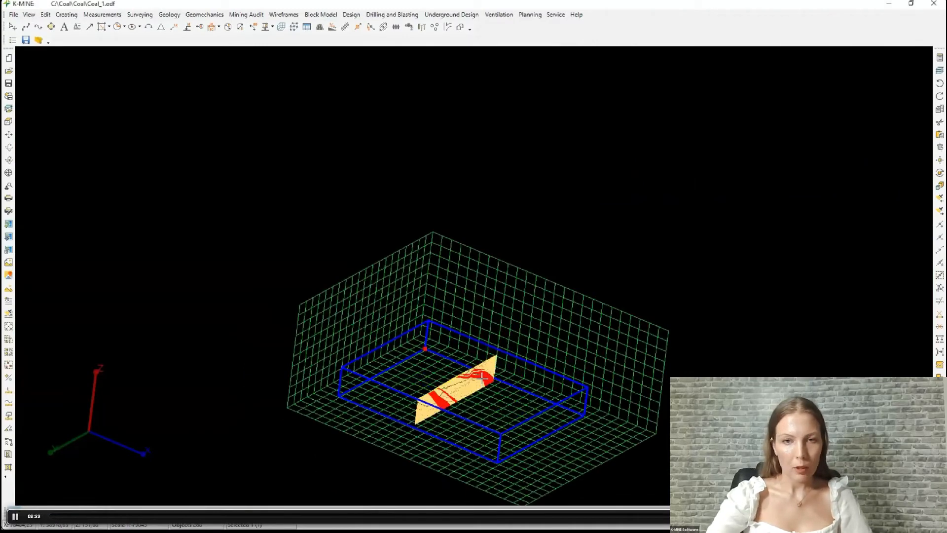
pyautogui.scroll(2, 482, 378)
pyautogui.scroll(5, 482, 380)
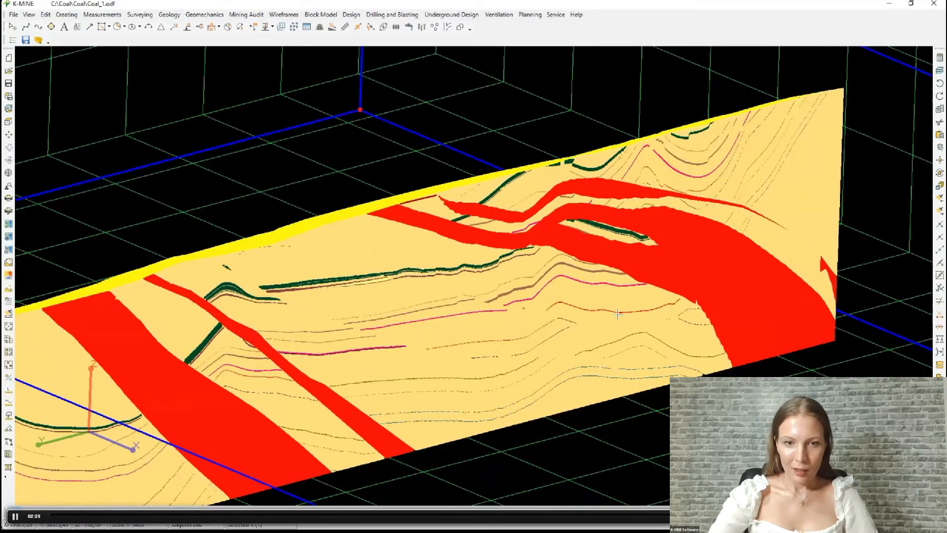
pyautogui.moveTo(618, 314); pyautogui.dragTo(617, 314, button='middle')
# Hide the grid layer in the Layer Editor and close the editor.
pyautogui.click(939, 72)
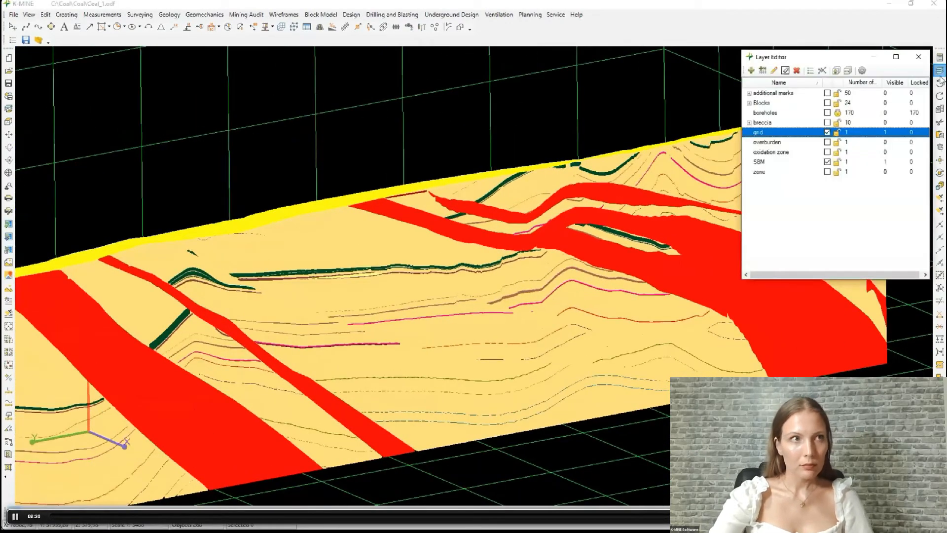
pyautogui.click(827, 132)
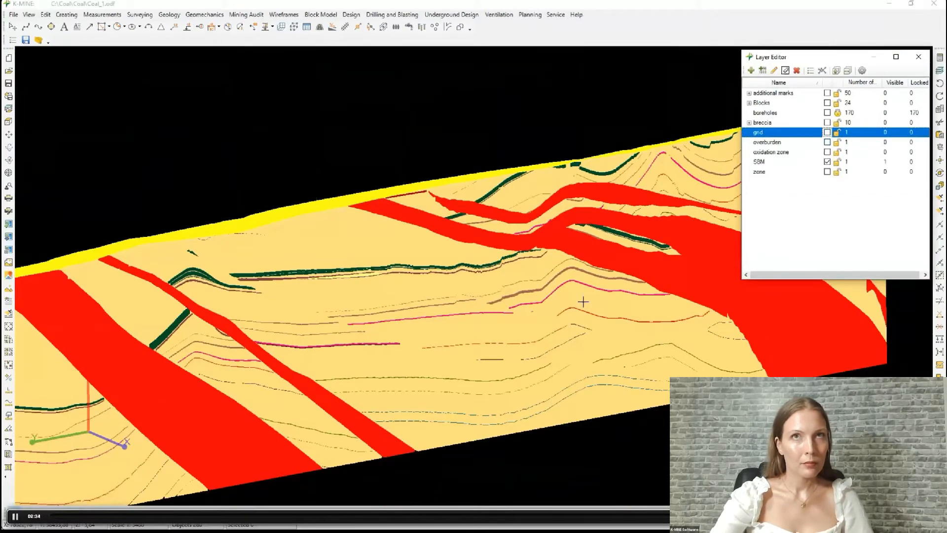
pyautogui.scroll(-3, 583, 298)
pyautogui.click(939, 70)
# Turn the view to face the YOZ section straight on and examine the seams in successive sections.
pyautogui.moveTo(431, 336); pyautogui.dragTo(402, 341, button='middle')
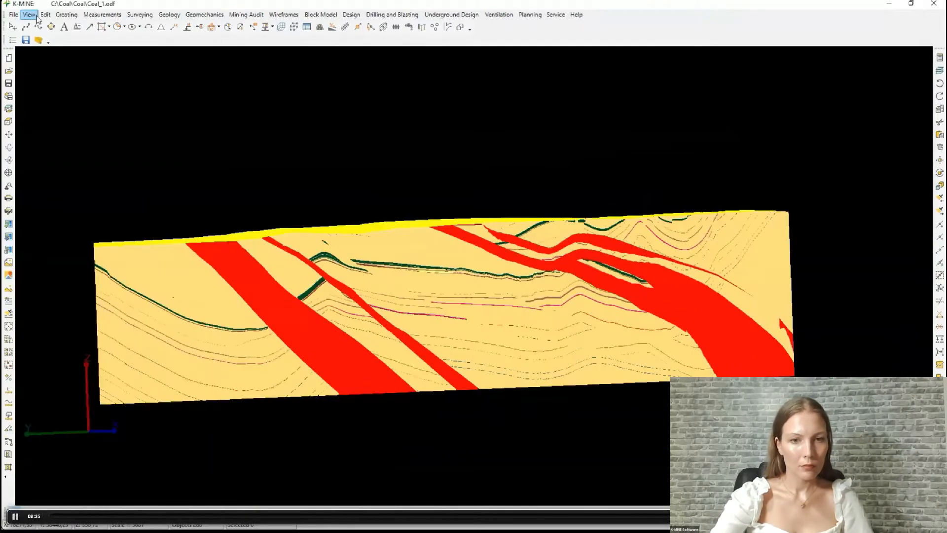
pyautogui.click(29, 15)
pyautogui.moveTo(74, 134)
pyautogui.click(176, 183)
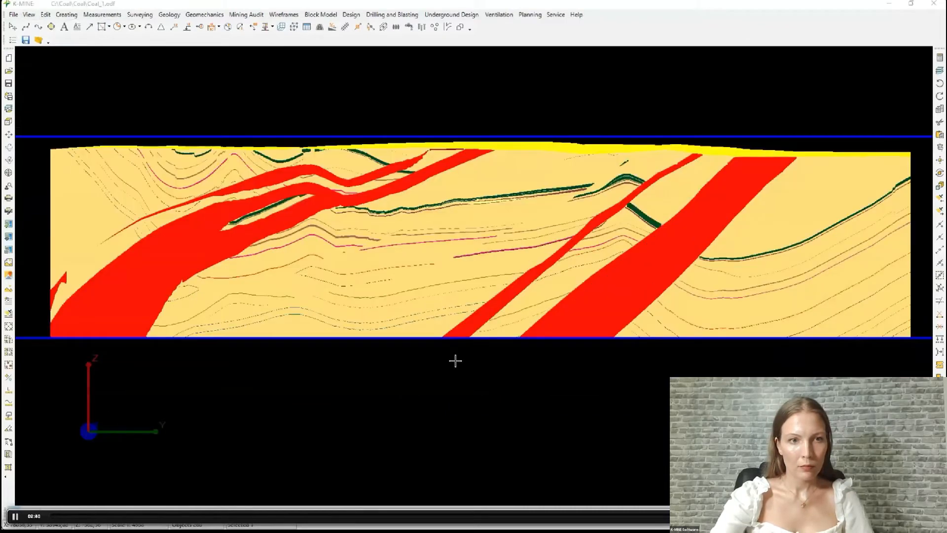
pyautogui.click(431, 434)
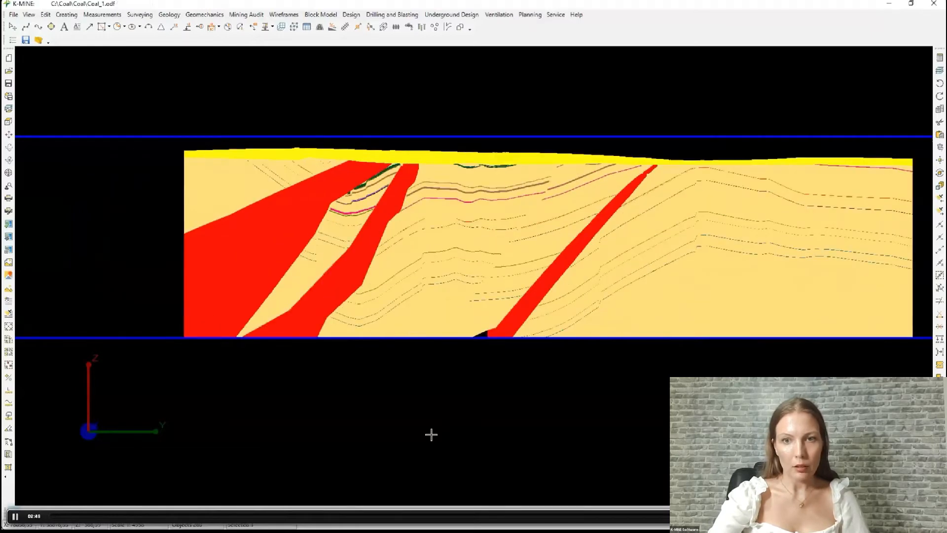
pyautogui.press('space')
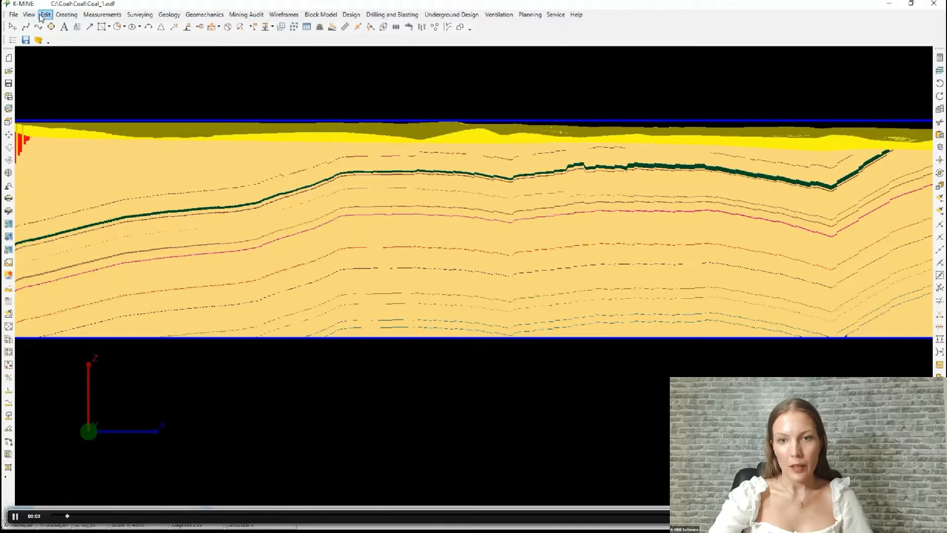
# Open Set Properties and list the block model's properties under Property to Filter of Condition_1.
pyautogui.click(43, 15)
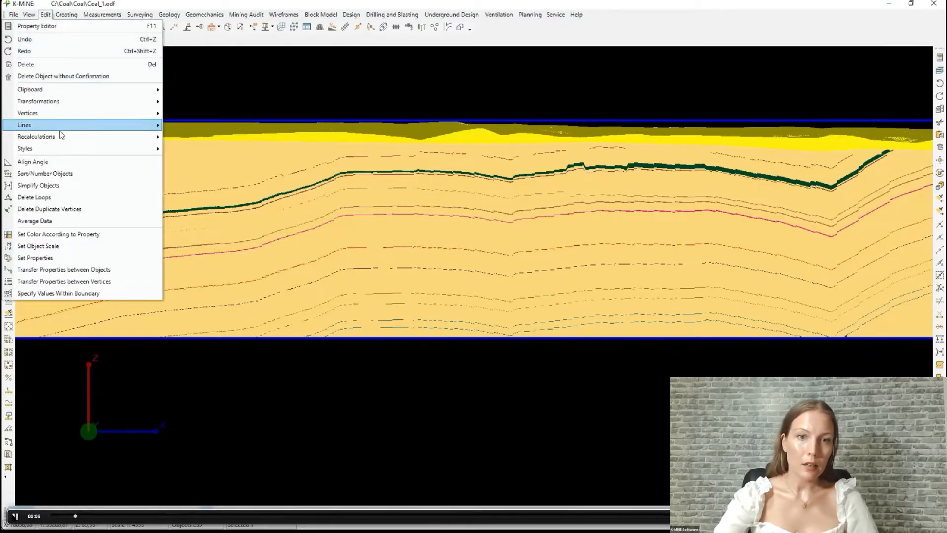
pyautogui.click(56, 260)
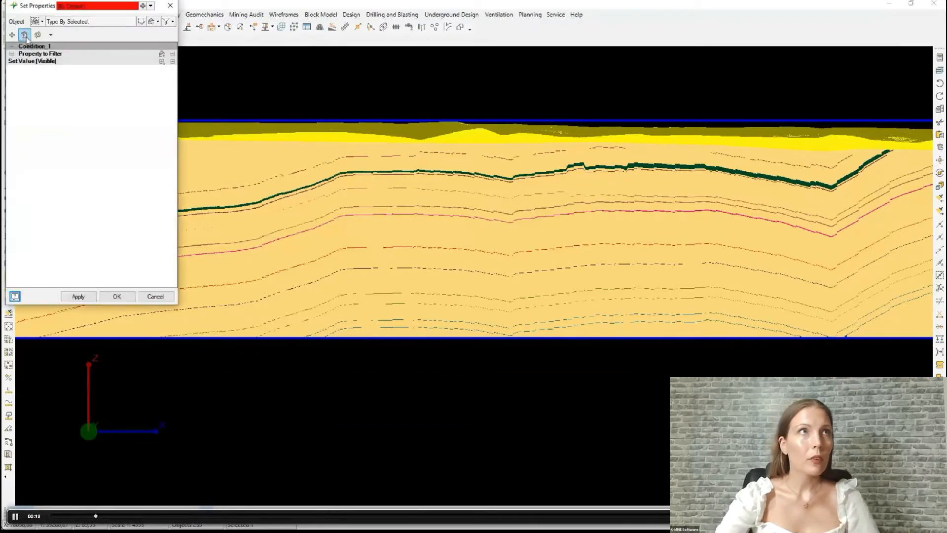
pyautogui.click(29, 46)
pyautogui.click(36, 37)
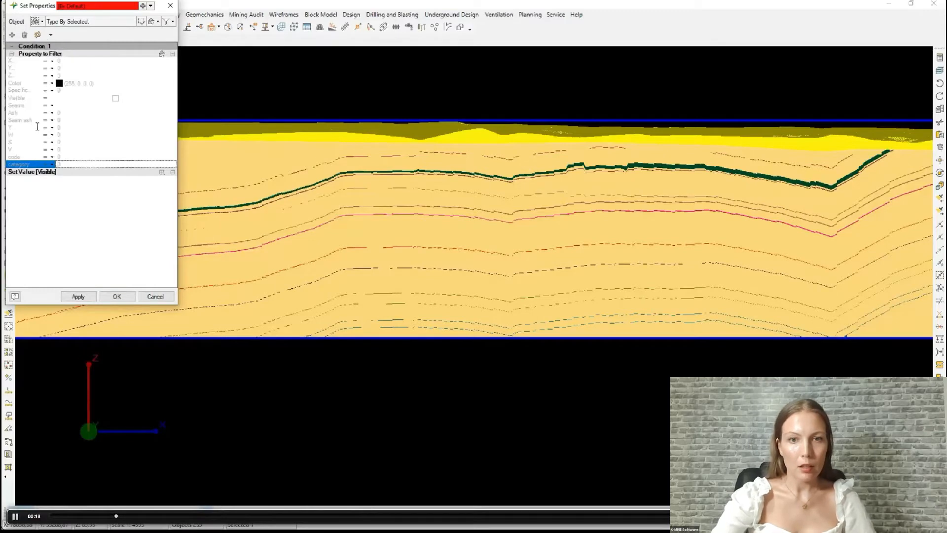
# Set the comparison of the Seams filter to Contains and open its list of seam values.
pyautogui.press('space')
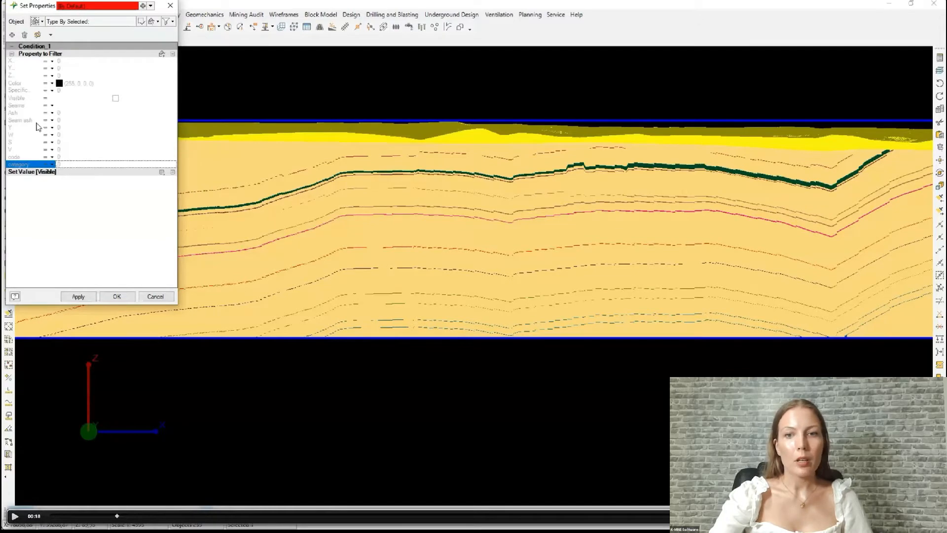
pyautogui.press('space')
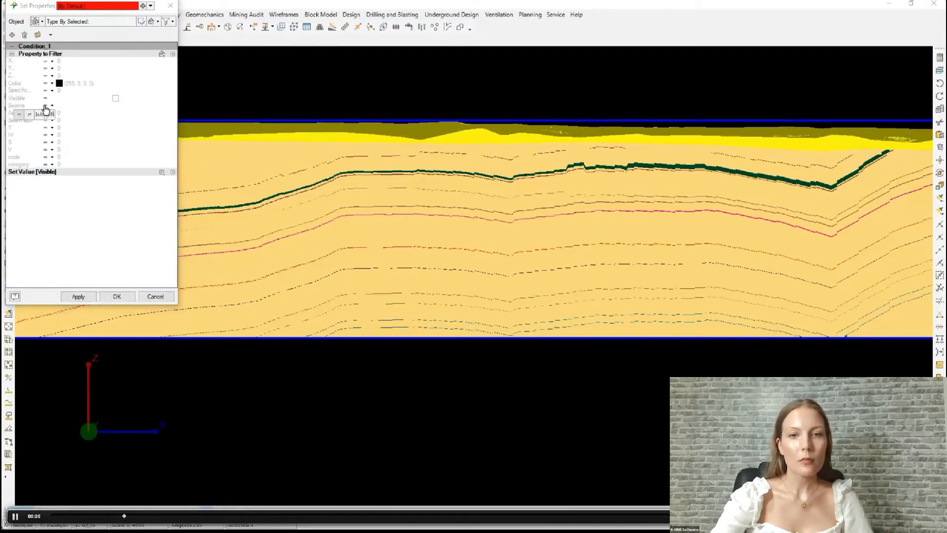
pyautogui.press('space')
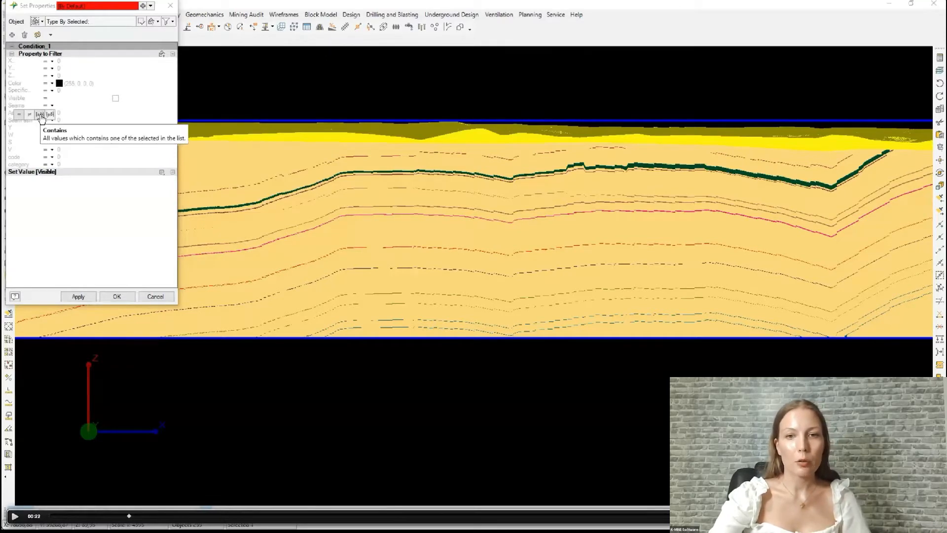
pyautogui.press('space')
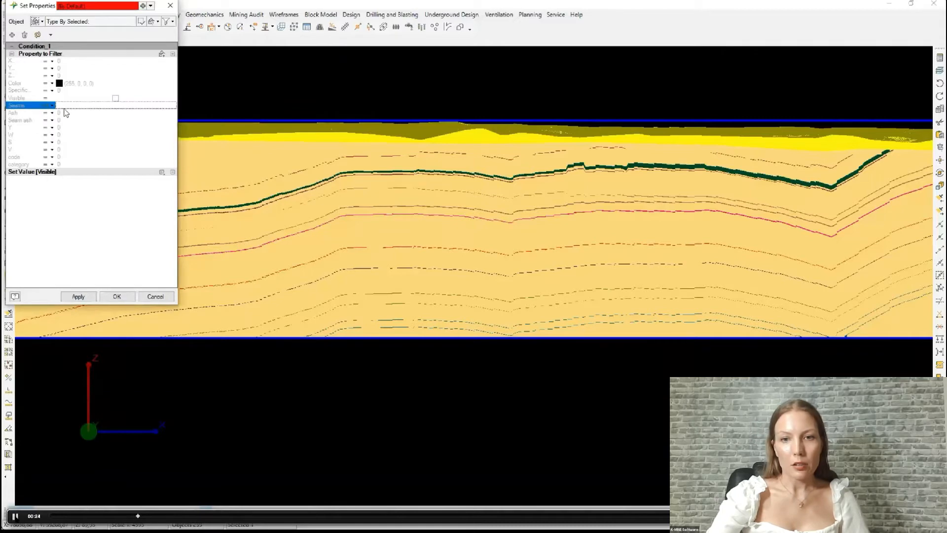
pyautogui.press('space')
pyautogui.press('space')
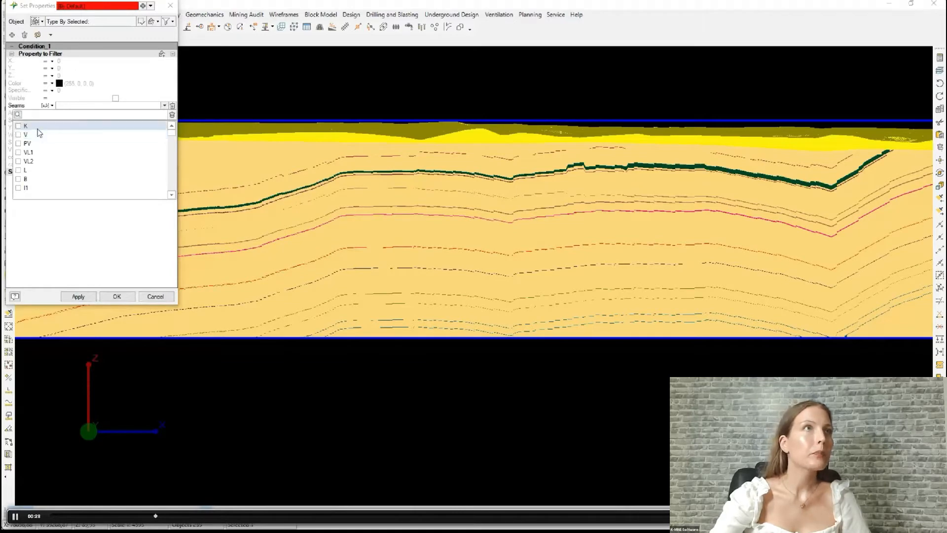
# Include seams K, V, PV, VL1, VL2, L, B, I1, I2, N1, N2, GO, Vb, VL2a, La and Ba in the filter.
pyautogui.press('space')
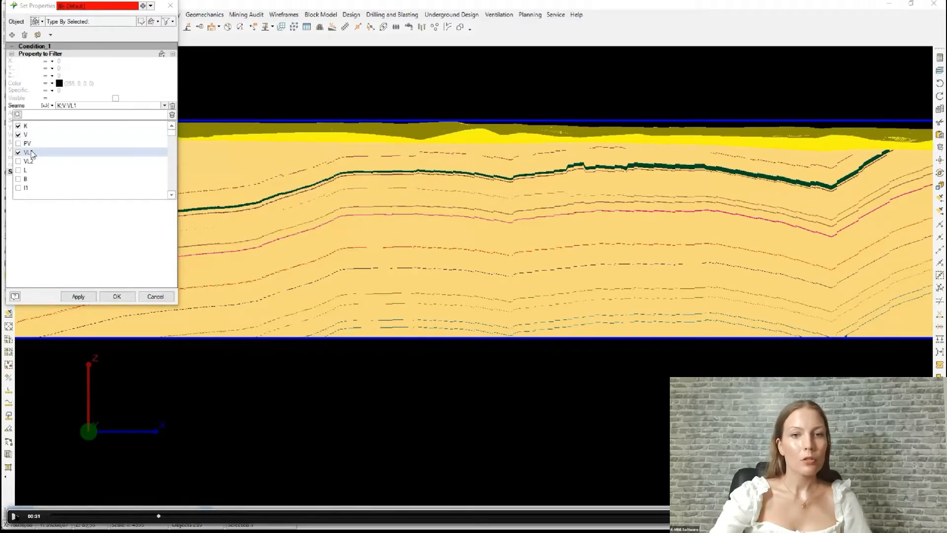
pyautogui.press('space')
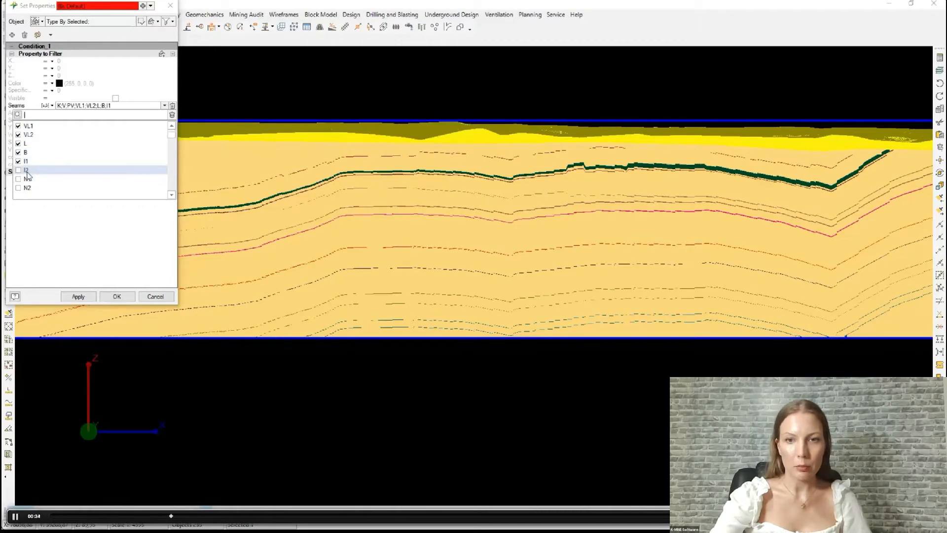
pyautogui.press('space')
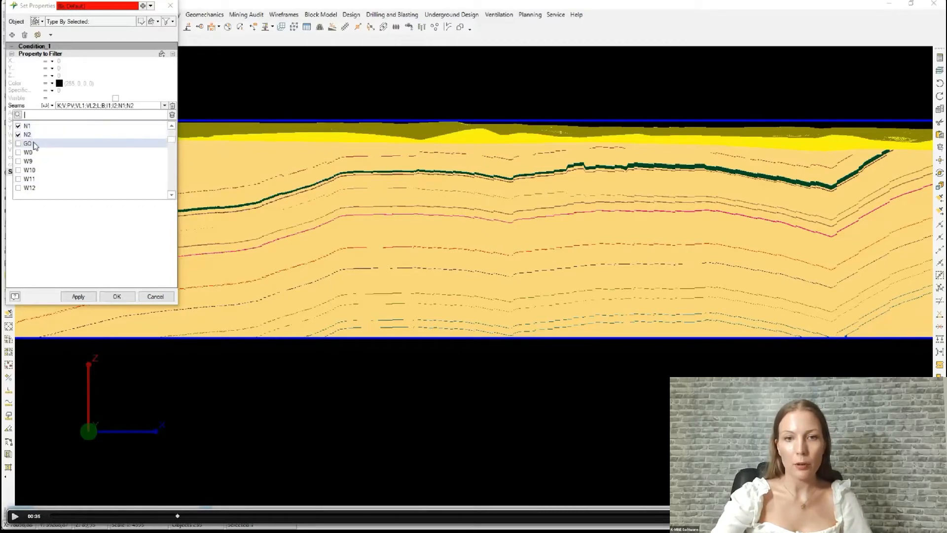
pyautogui.press('space')
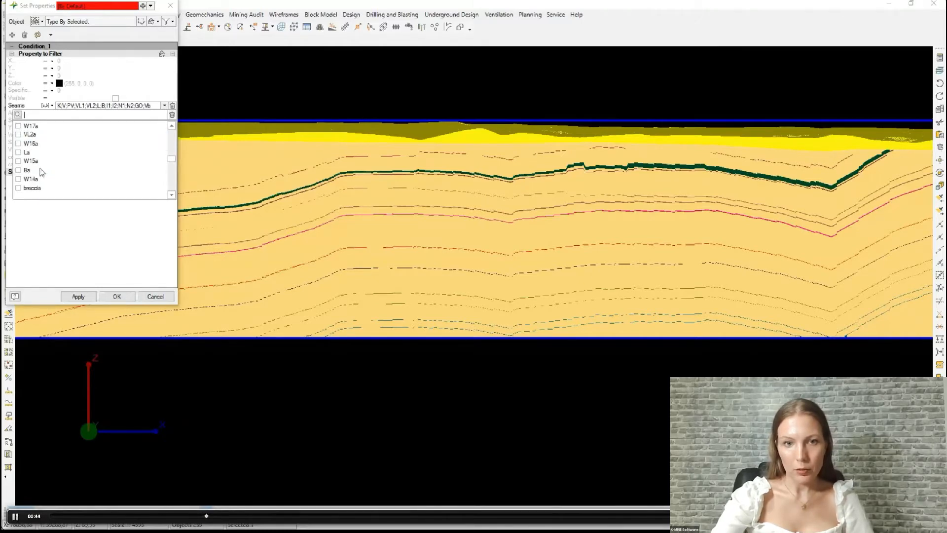
pyautogui.press('space')
pyautogui.press('space')
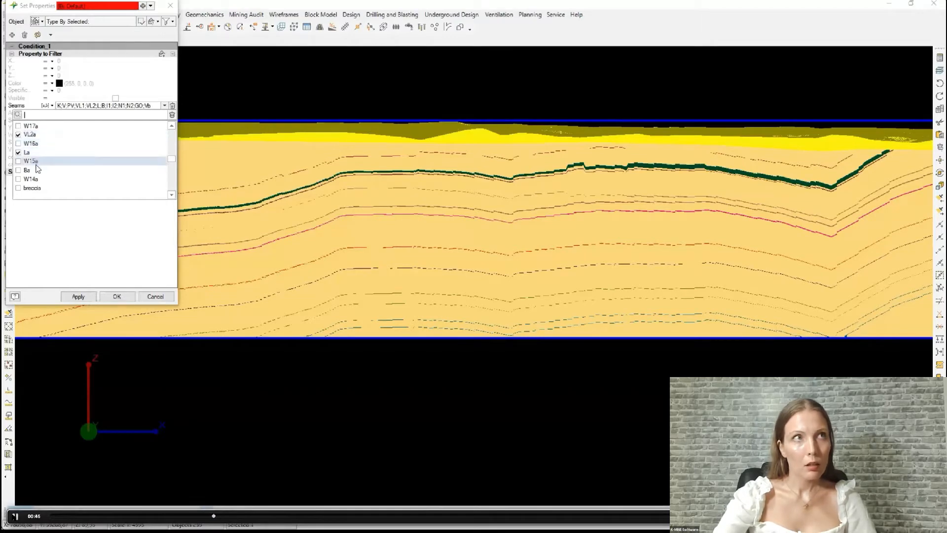
pyautogui.press('space')
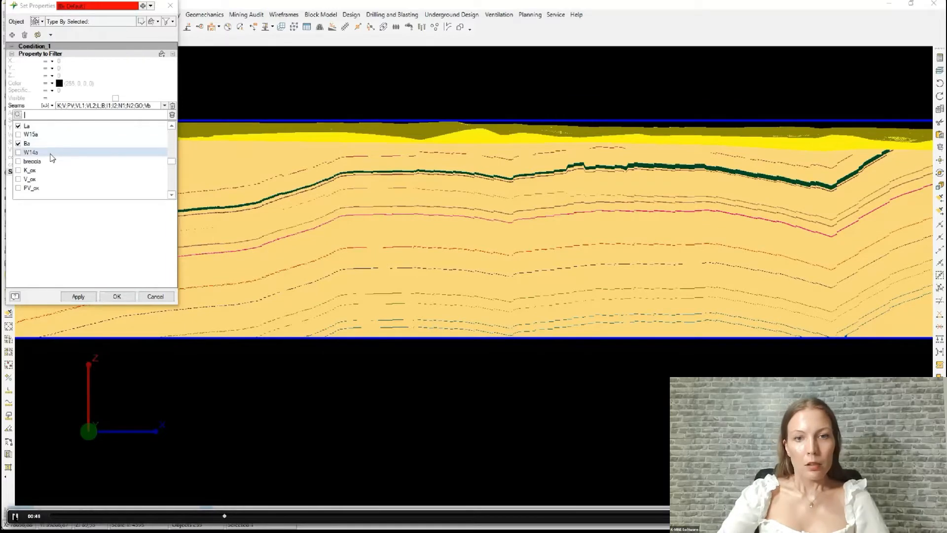
pyautogui.press('space')
pyautogui.press('space')
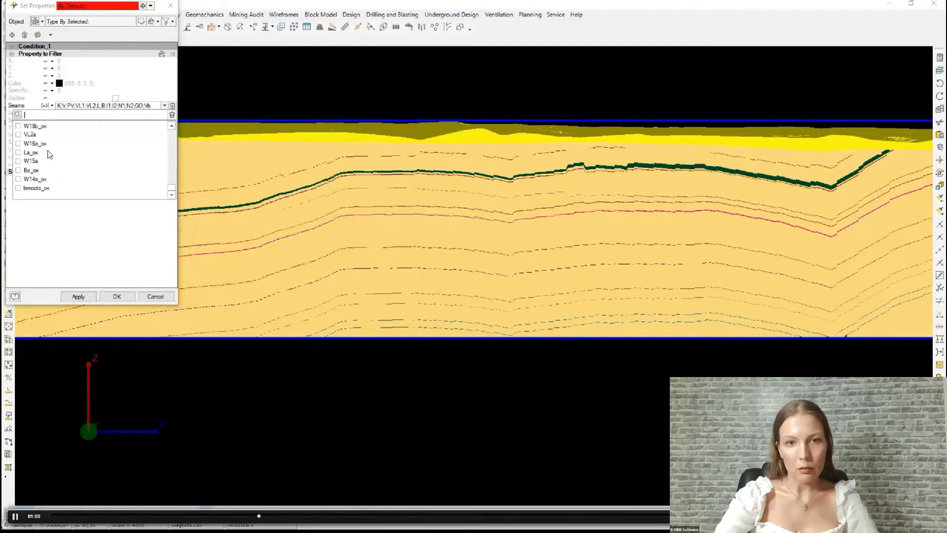
# Apply the Seams filter to the block model and close the Set Properties dialog.
pyautogui.press('space')
pyautogui.press('space')
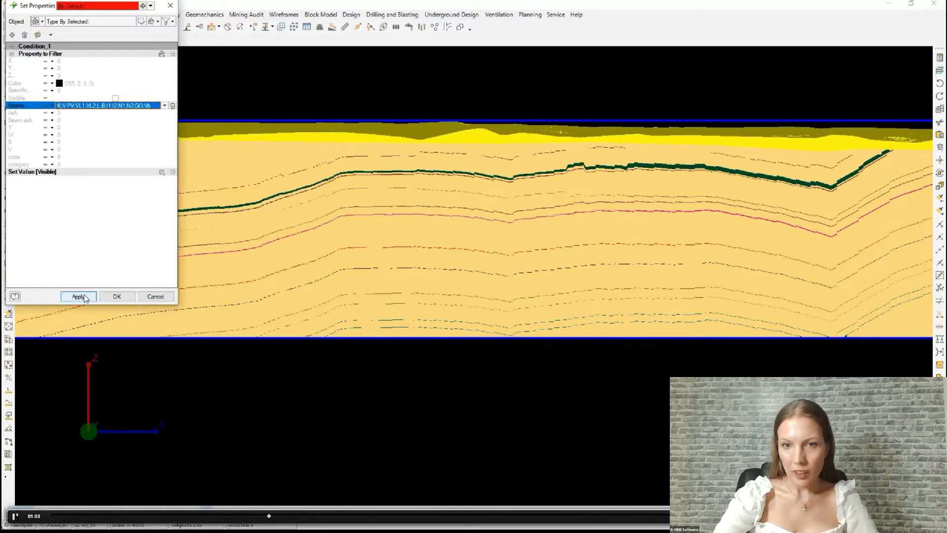
pyautogui.press('space')
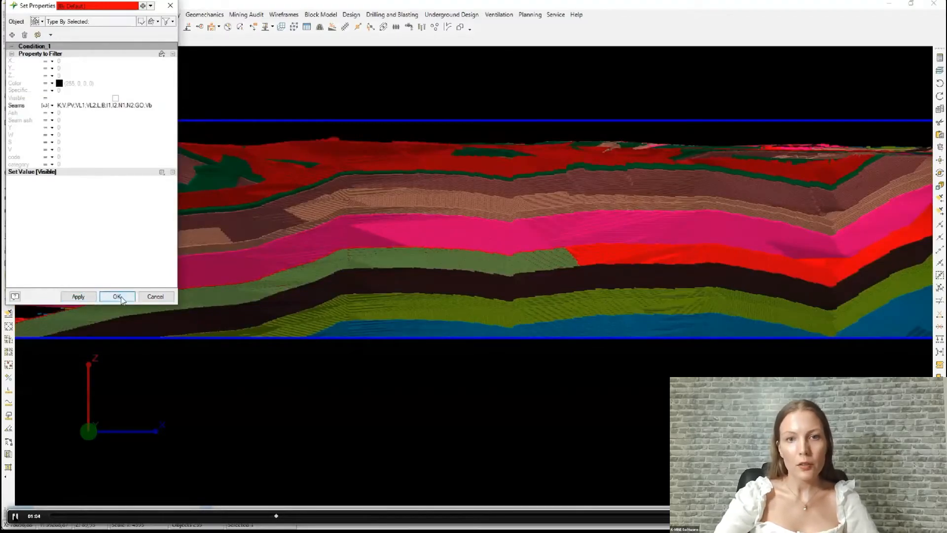
pyautogui.press('space')
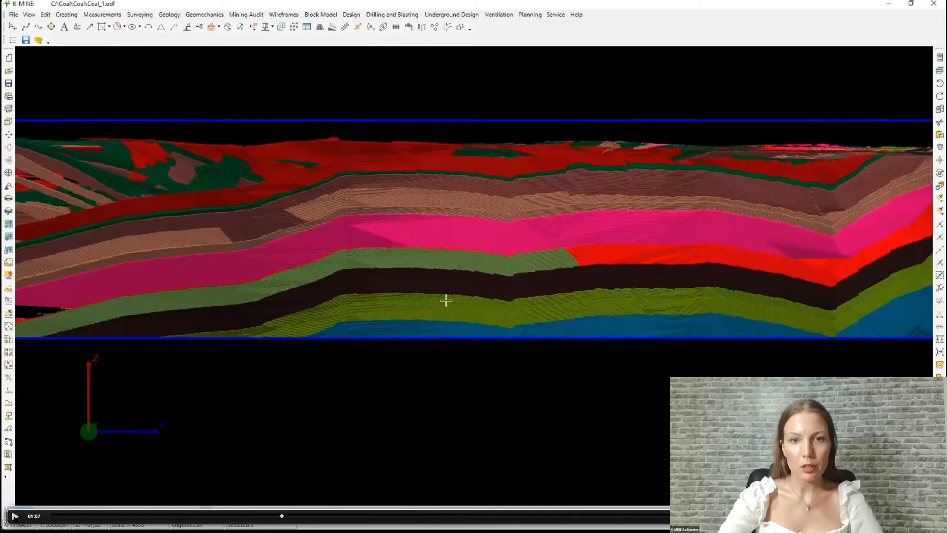
# Calculate the volume and weight of the filtered block model with results grouped by Seams.
pyautogui.press('space')
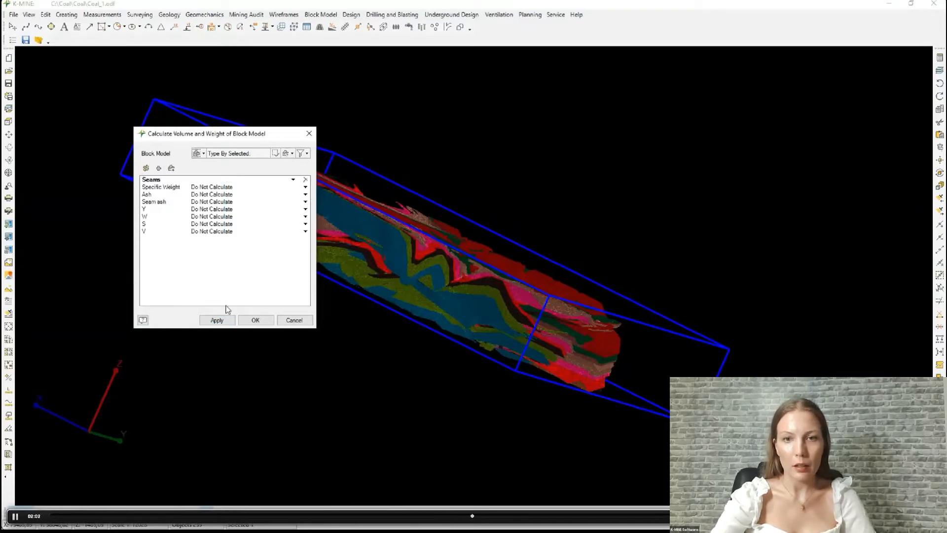
pyautogui.moveTo(172, 274); pyautogui.dragTo(172, 74)
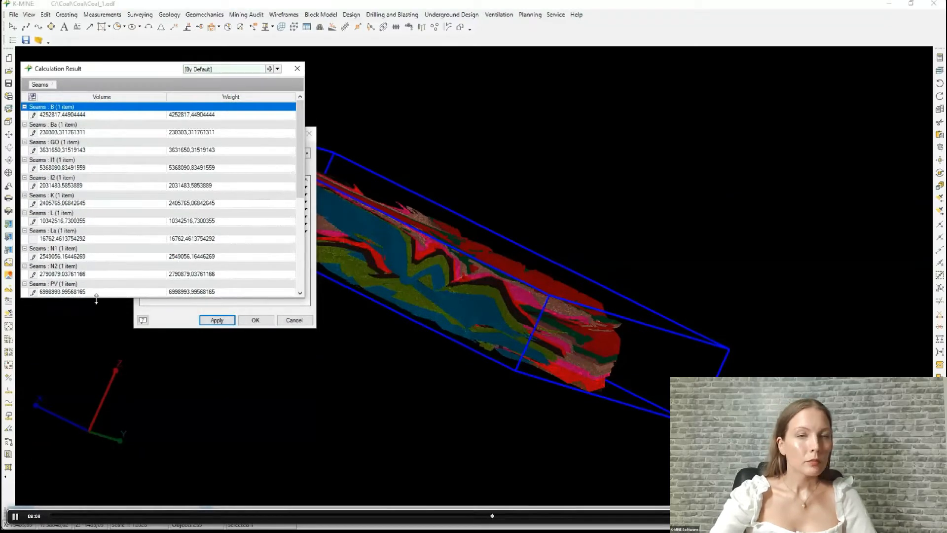
# Review the calculated volume and weight per seam in an enlarged, ungrouped result table and close the result and calculation dialogs.
pyautogui.moveTo(94, 298); pyautogui.dragTo(96, 496)
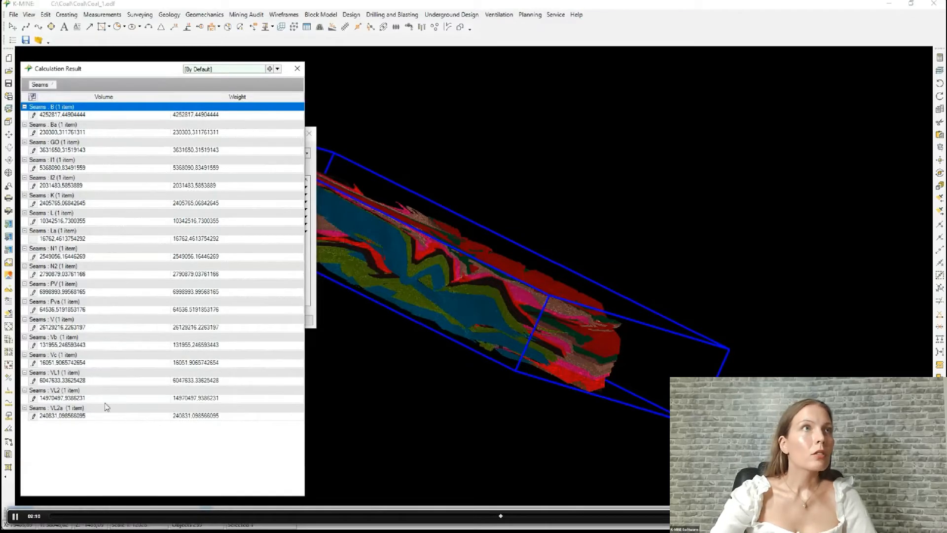
pyautogui.click(111, 309)
pyautogui.click(31, 97)
pyautogui.click(59, 127)
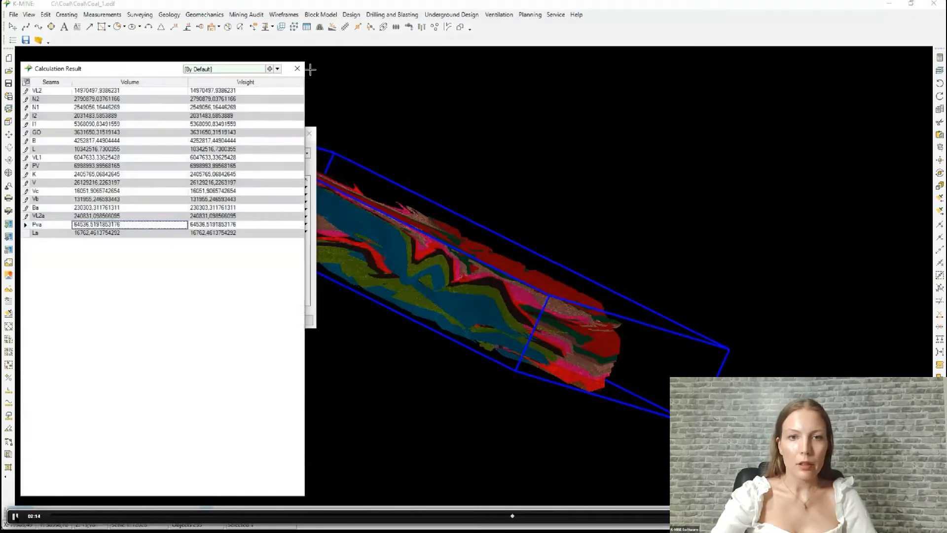
pyautogui.click(297, 69)
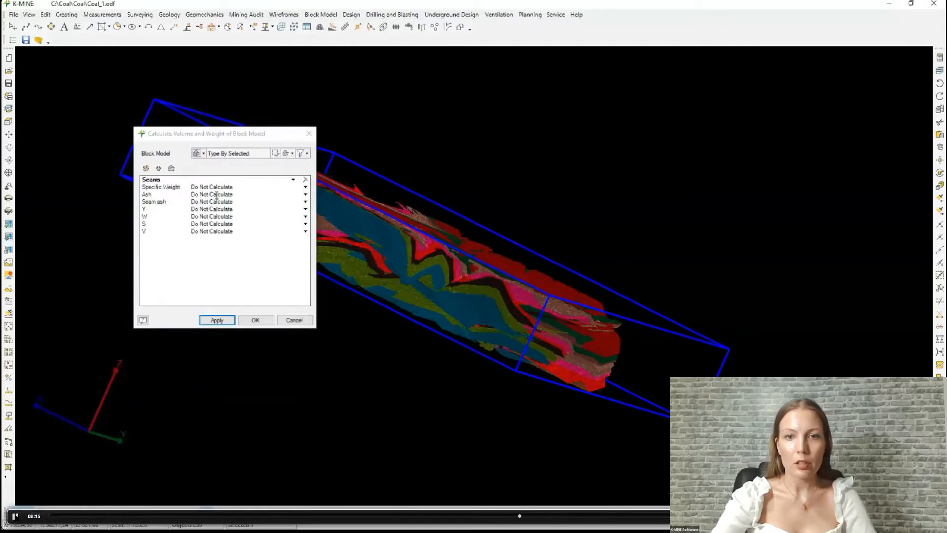
pyautogui.click(308, 133)
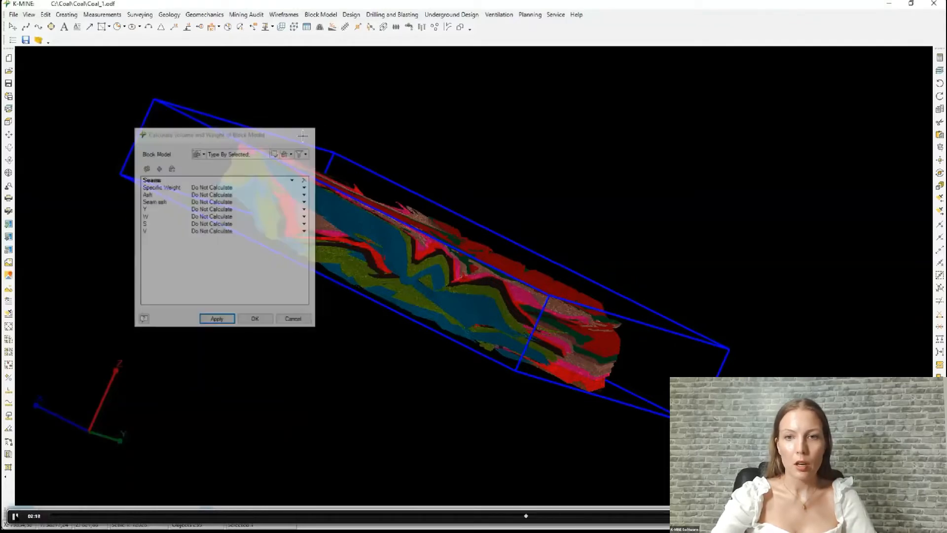
# Start Interpolate Geological Drillhole Data and move its dialog clear of the block model.
pyautogui.click(320, 14)
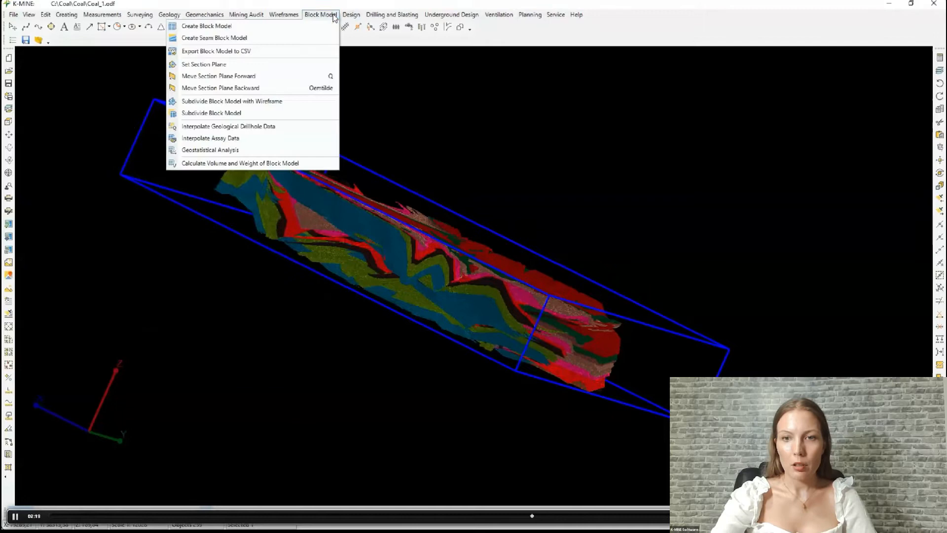
pyautogui.click(251, 128)
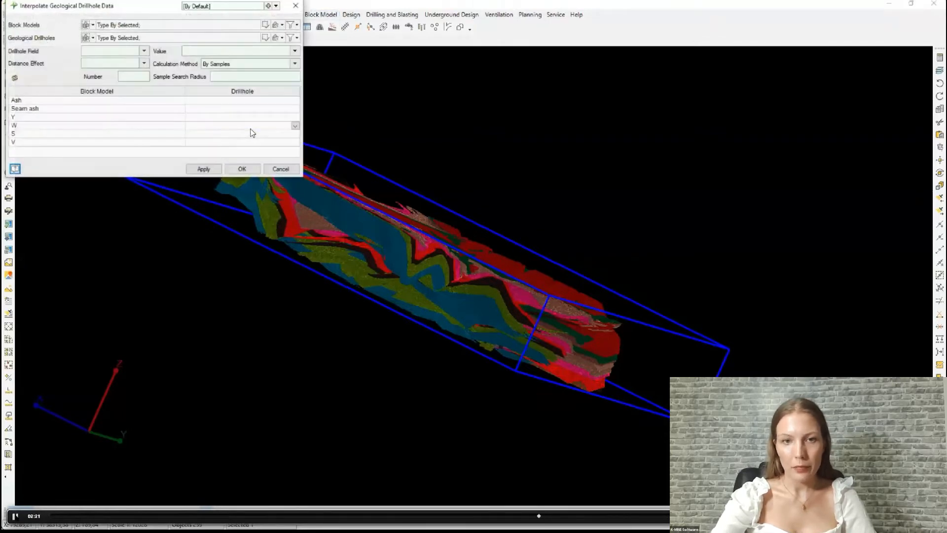
pyautogui.moveTo(158, 13); pyautogui.dragTo(207, 317)
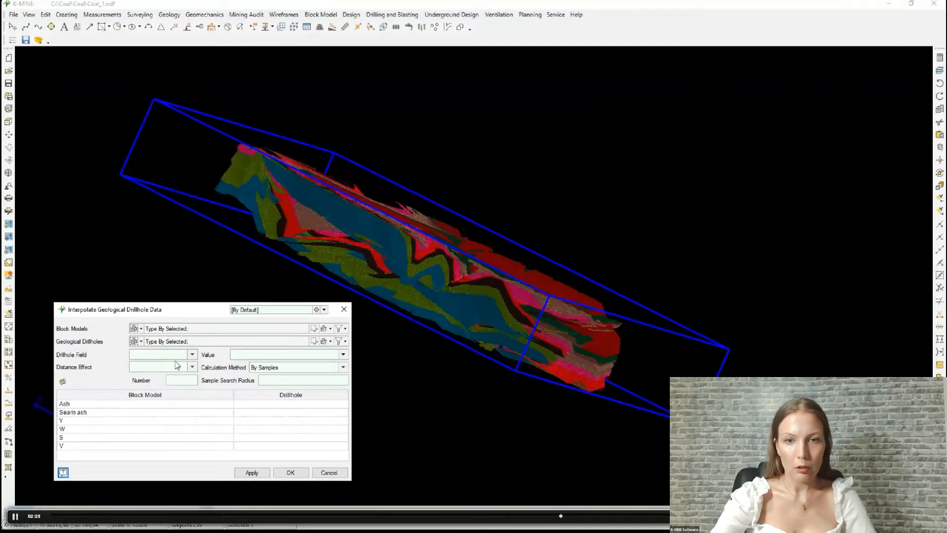
# Show the boreholes layer and select its objects together with the block model, closing the Layer Editor when done.
pyautogui.click(938, 70)
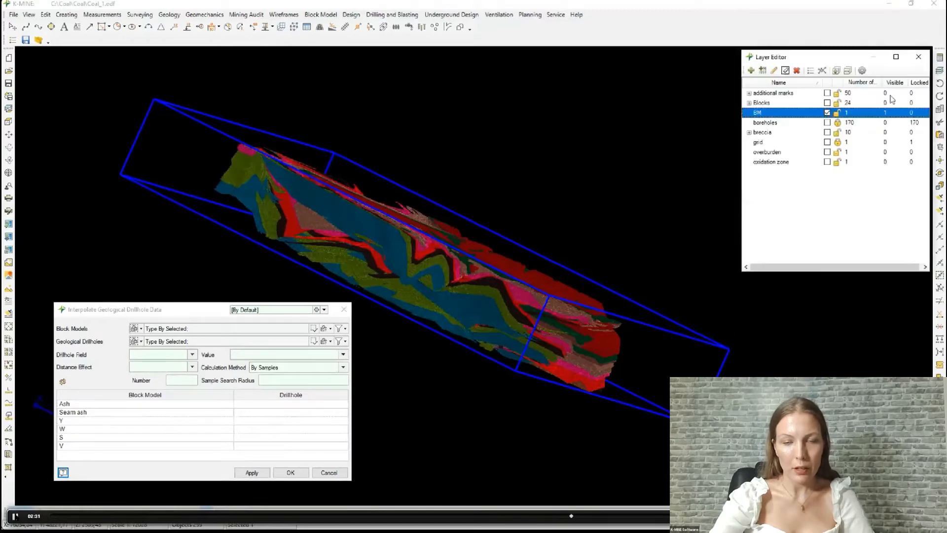
pyautogui.click(828, 122)
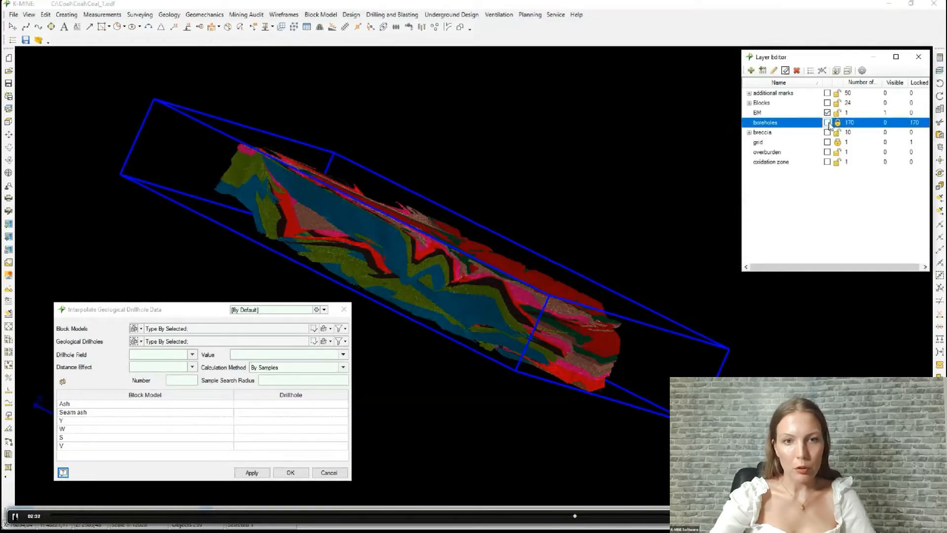
pyautogui.rightClick(766, 121)
pyautogui.click(789, 196)
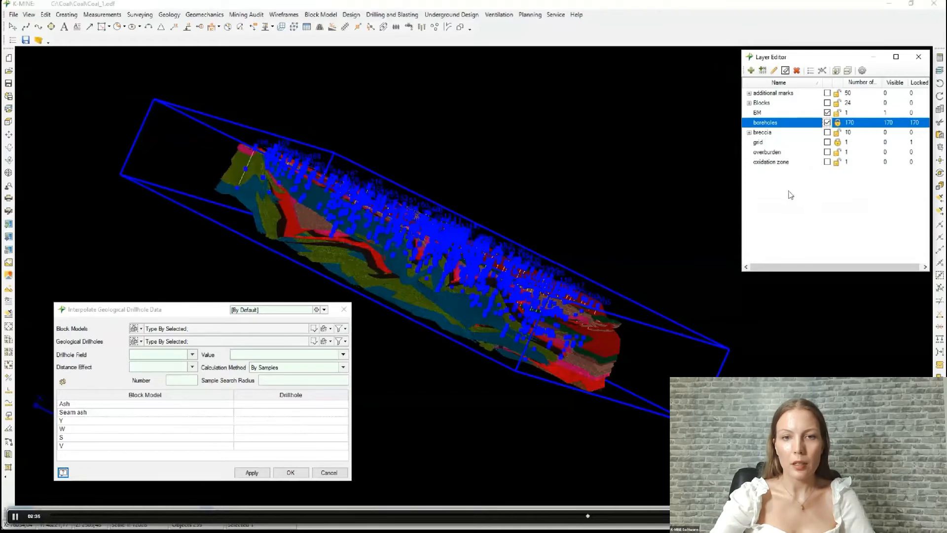
pyautogui.click(919, 56)
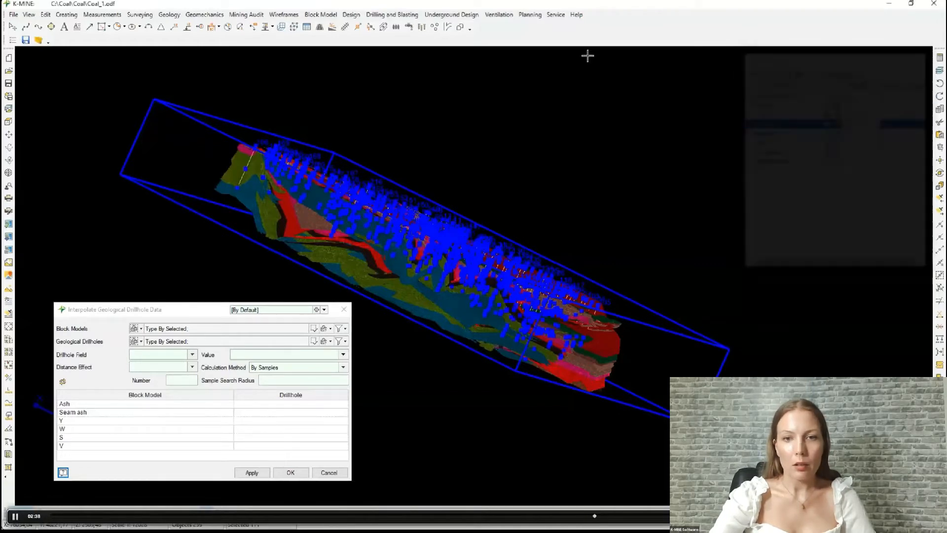
# Restrict the interpolation to drillhole field Seam with value 1, which is seam K.
pyautogui.click(239, 363)
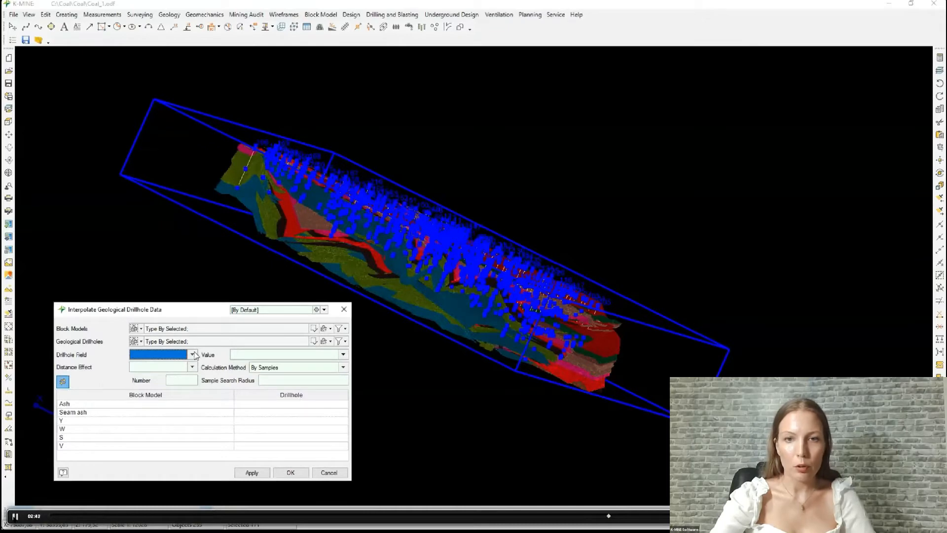
pyautogui.click(193, 355)
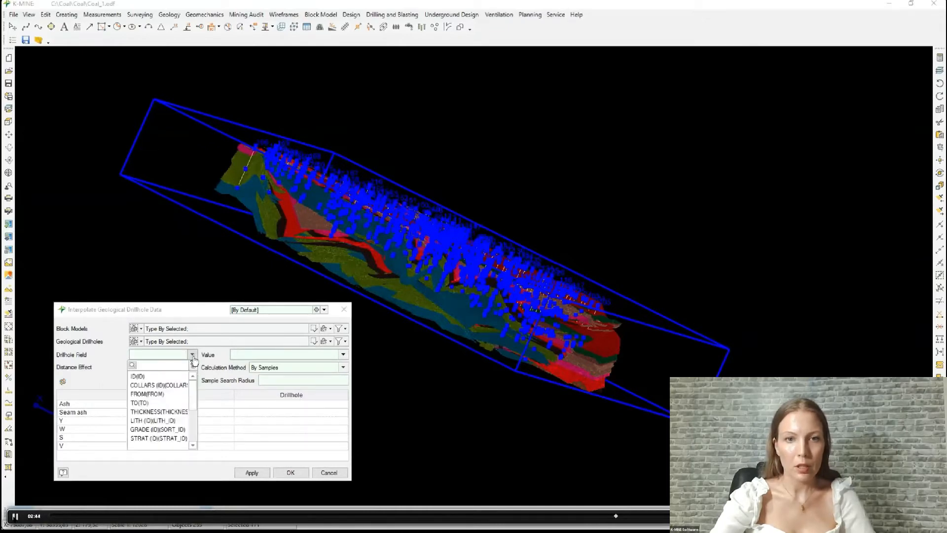
pyautogui.scroll(-3, 164, 400)
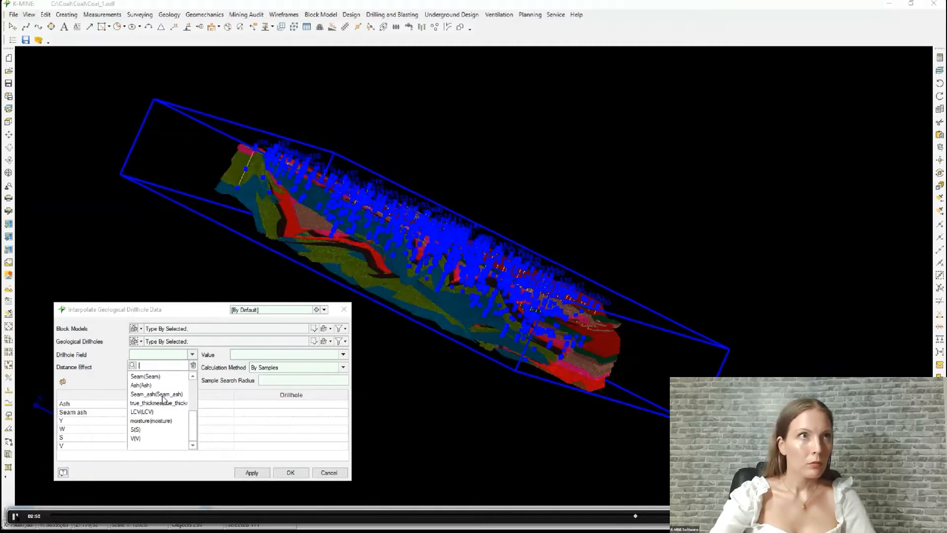
pyautogui.click(158, 376)
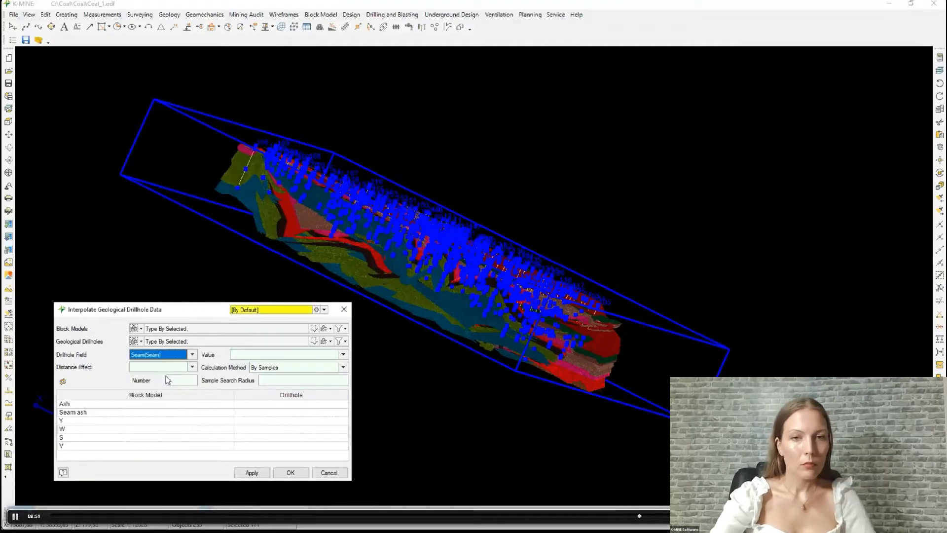
pyautogui.click(240, 355)
pyautogui.click(343, 354)
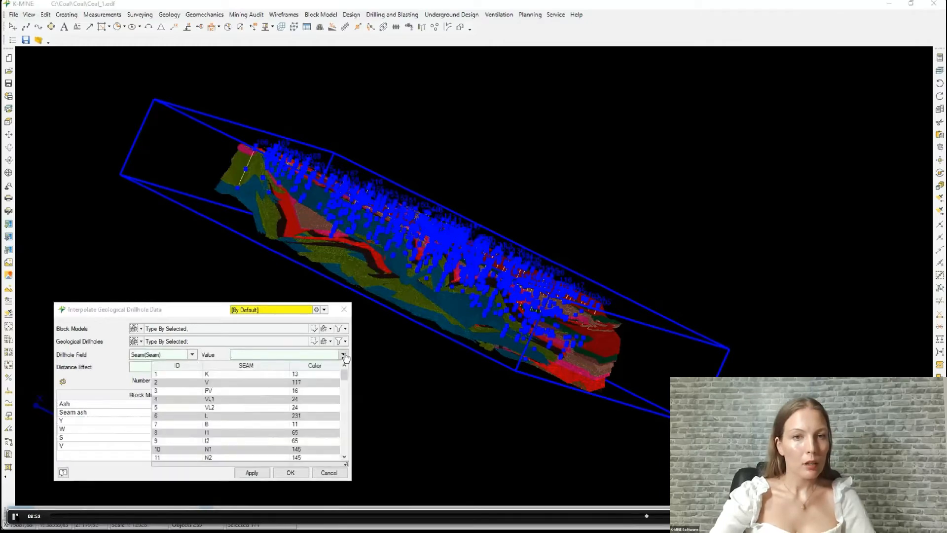
pyautogui.click(172, 374)
# Set the distance effect to Square, the calculation method to By Samples and the number to 3.
pyautogui.click(157, 368)
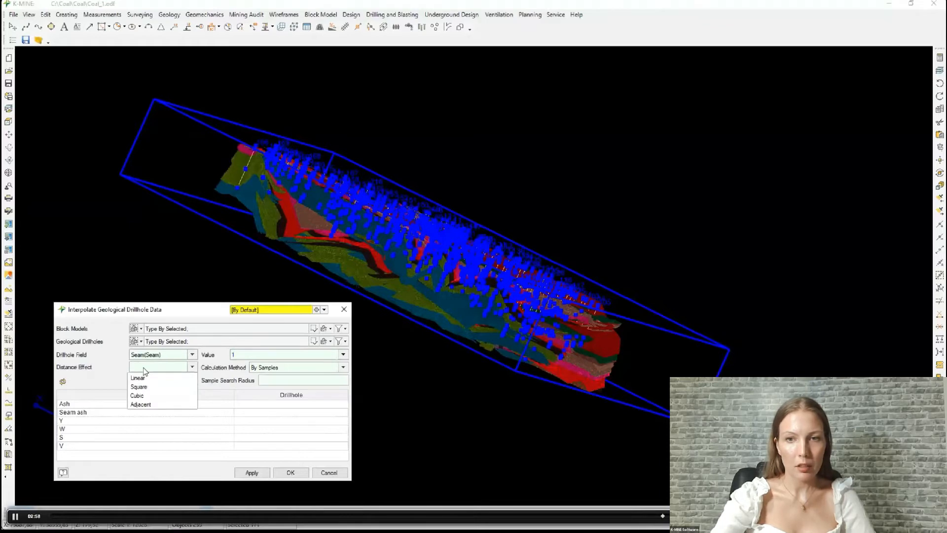
pyautogui.click(139, 386)
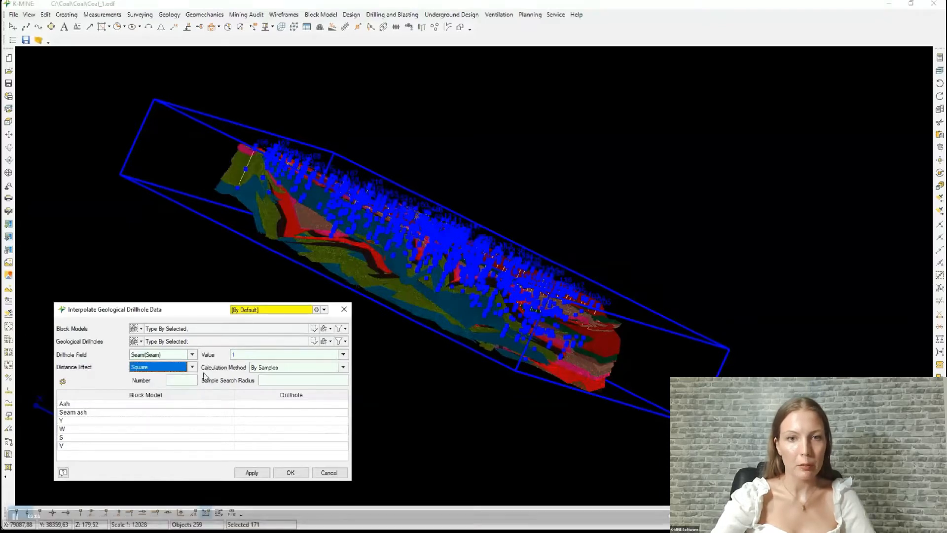
pyautogui.click(261, 368)
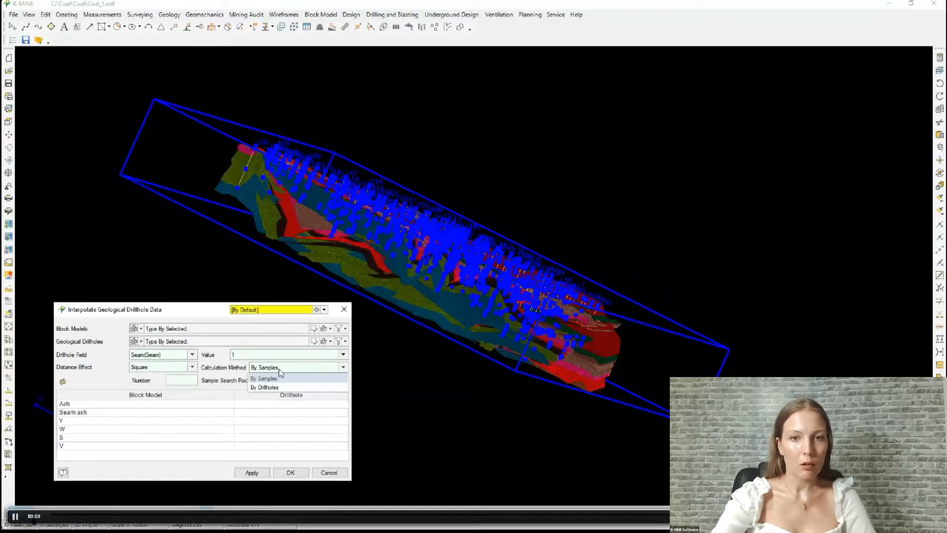
pyautogui.click(275, 379)
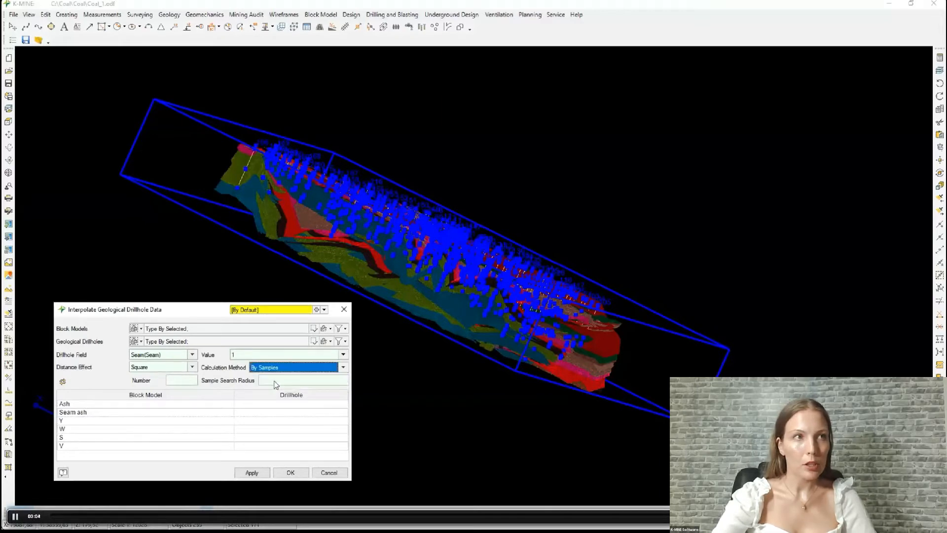
pyautogui.click(191, 381)
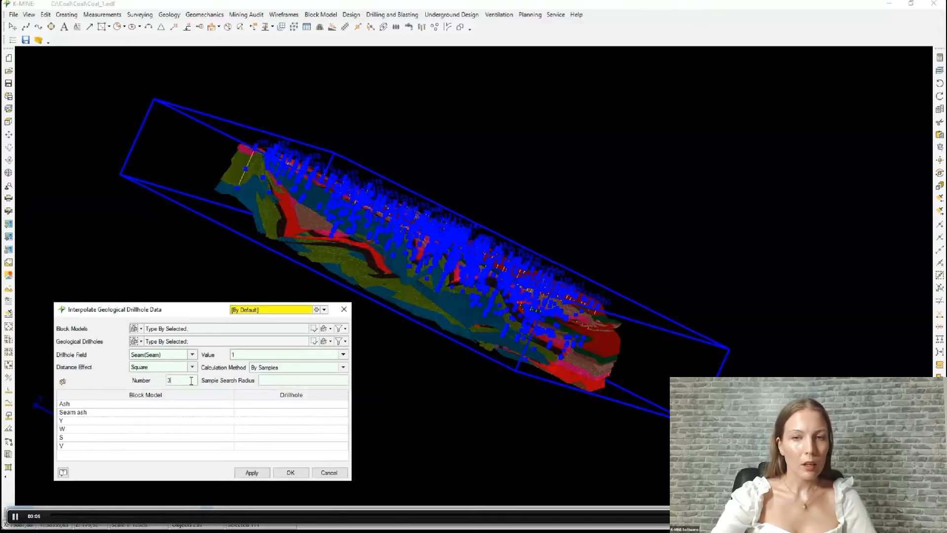
pyautogui.click(269, 380)
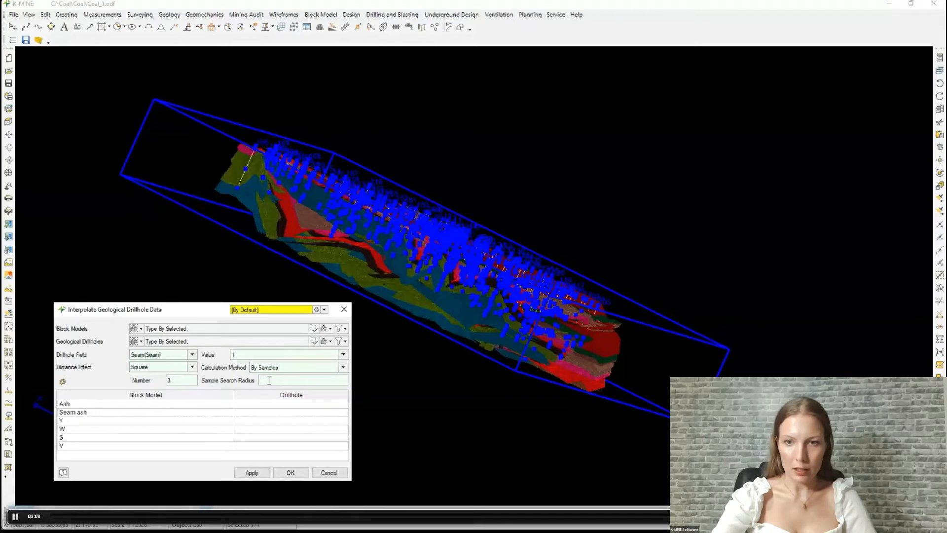
# Match block model attributes Ash, Seam ash, S and V to drillhole fields Ash, Seam_ash, S and V and apply the interpolation.
pyautogui.click(265, 404)
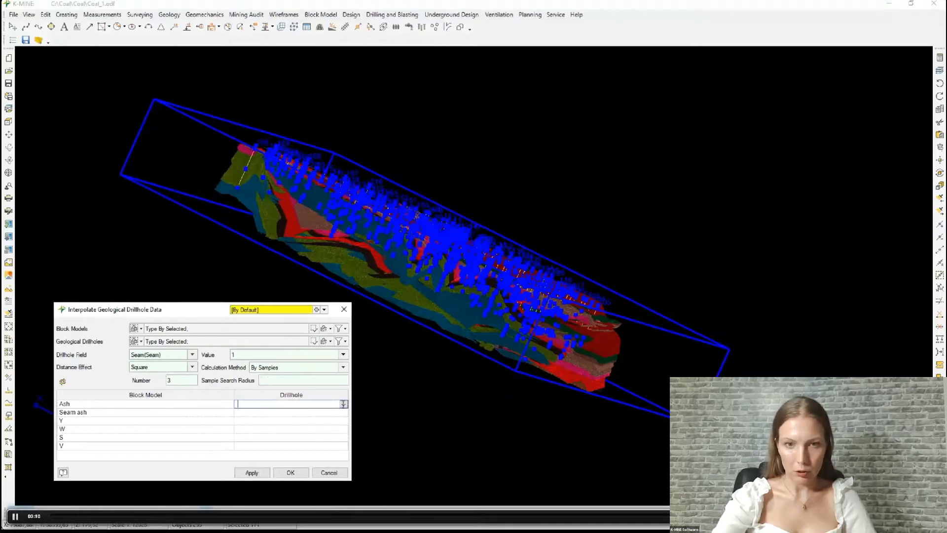
pyautogui.click(343, 405)
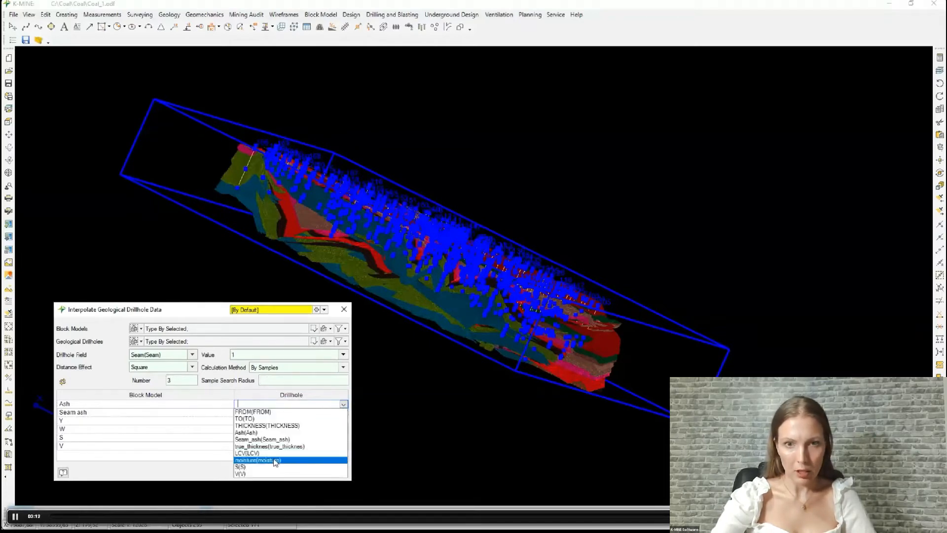
pyautogui.click(271, 433)
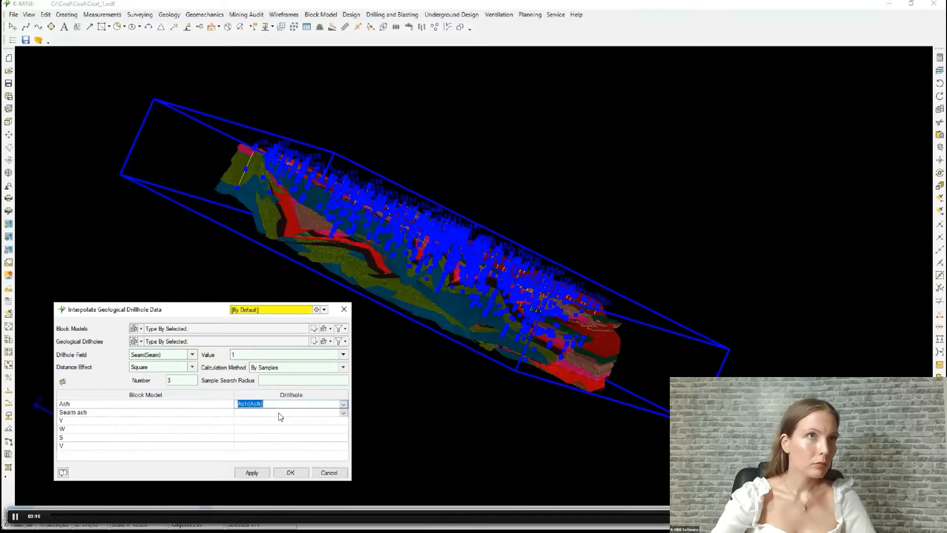
pyautogui.click(279, 412)
pyautogui.click(344, 413)
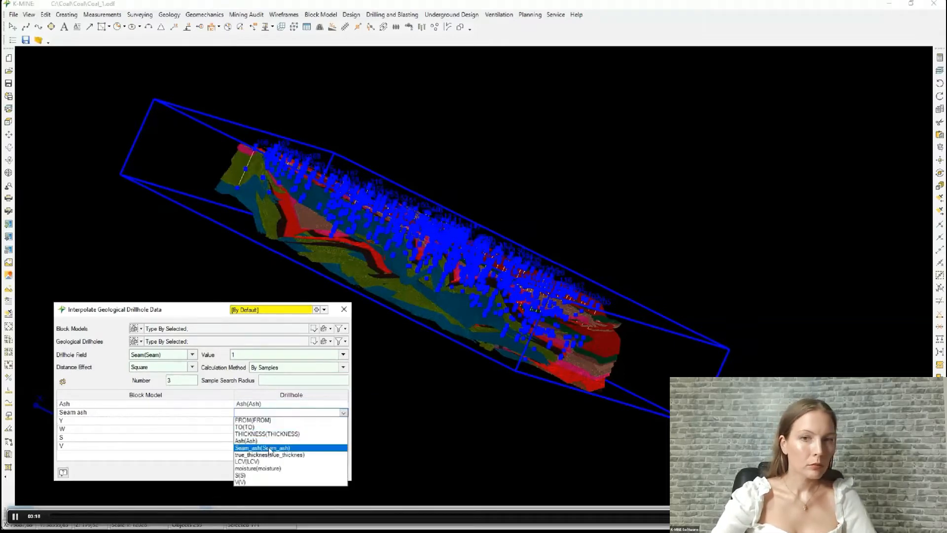
pyautogui.click(268, 448)
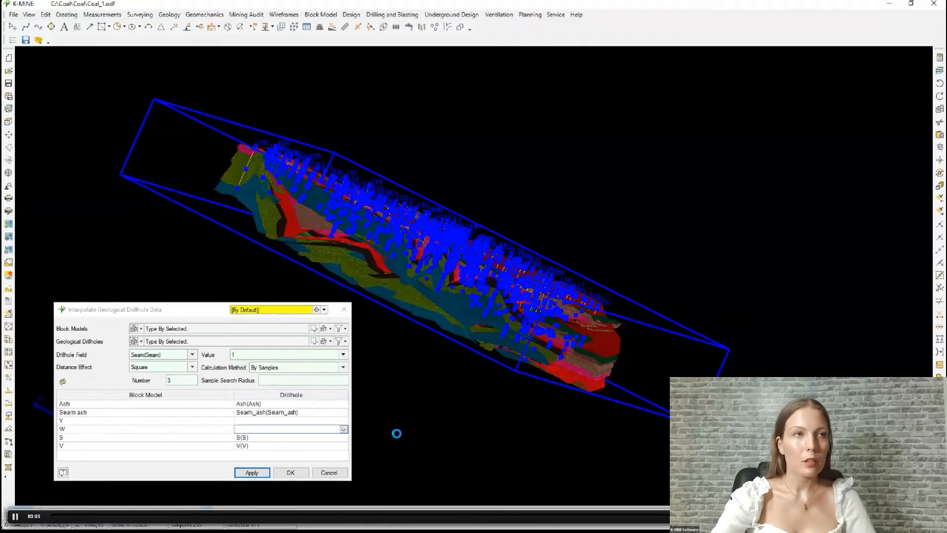
# Close the interpolation dialog, answering the prompt about saving settings, and hide the boreholes layer.
pyautogui.click(499, 303)
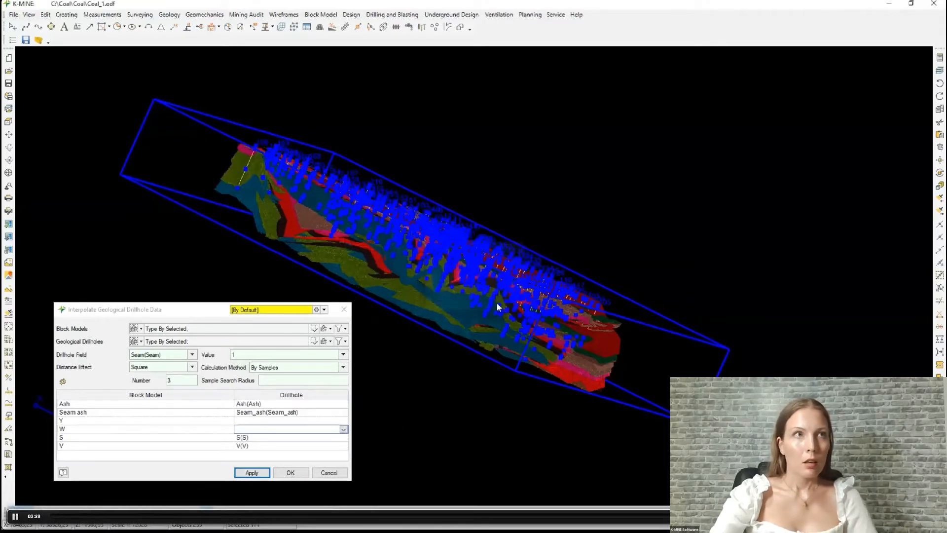
pyautogui.click(347, 309)
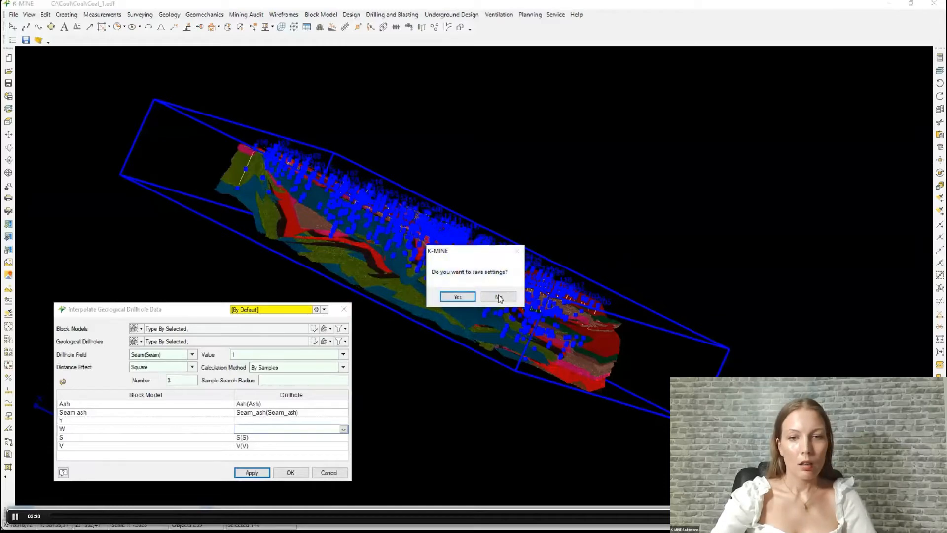
pyautogui.click(448, 298)
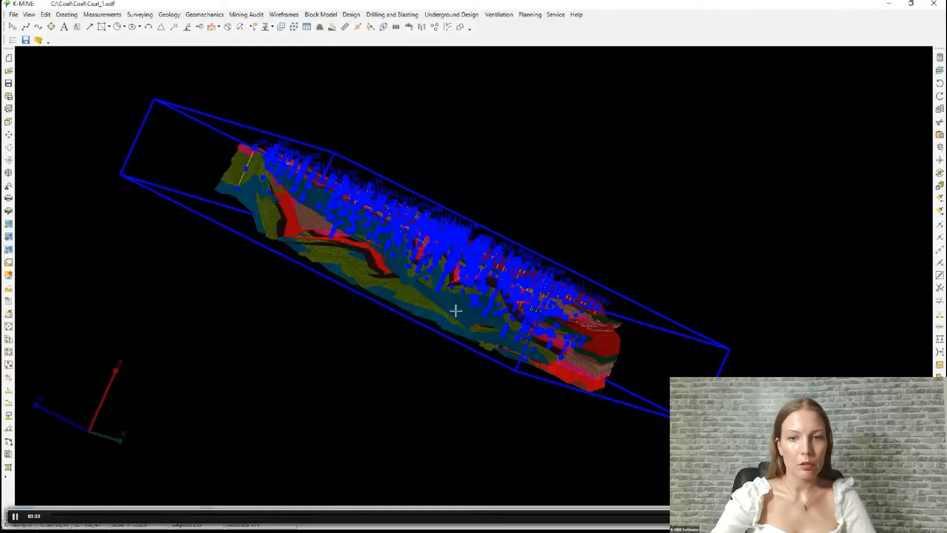
pyautogui.moveTo(435, 327); pyautogui.dragTo(344, 310, button='middle')
pyautogui.click(939, 70)
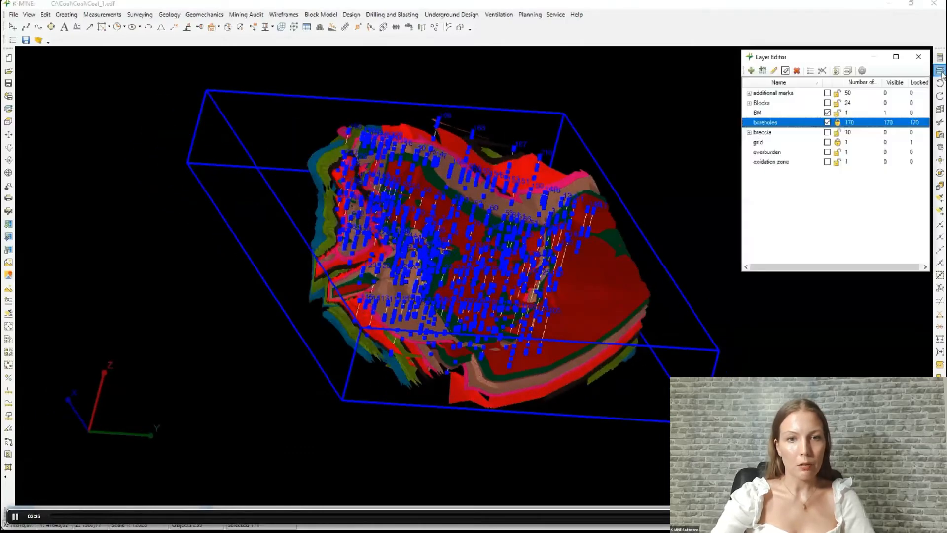
pyautogui.click(828, 123)
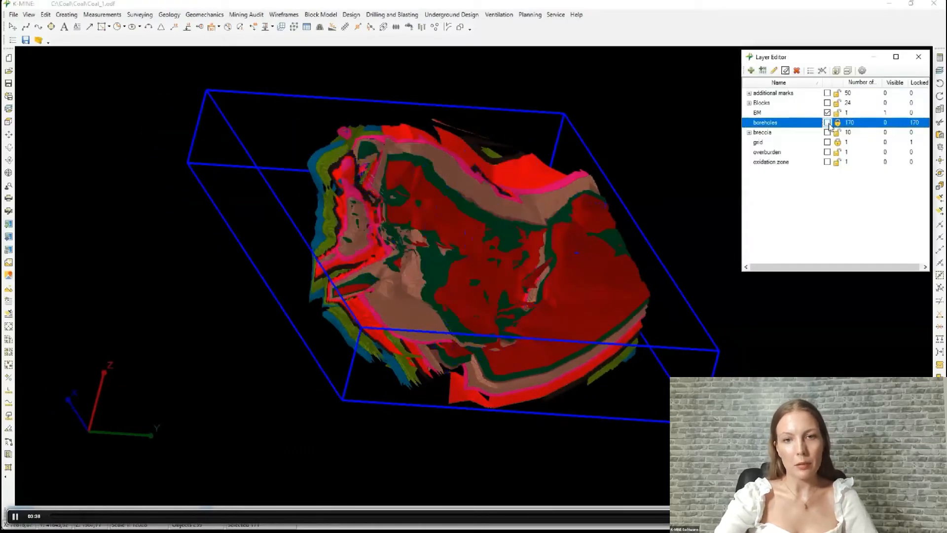
# Examine the coloured seams of the block model from the side, at an overview and close up.
pyautogui.moveTo(494, 297); pyautogui.dragTo(265, 291, button='middle')
pyautogui.scroll(-3, 185, 220)
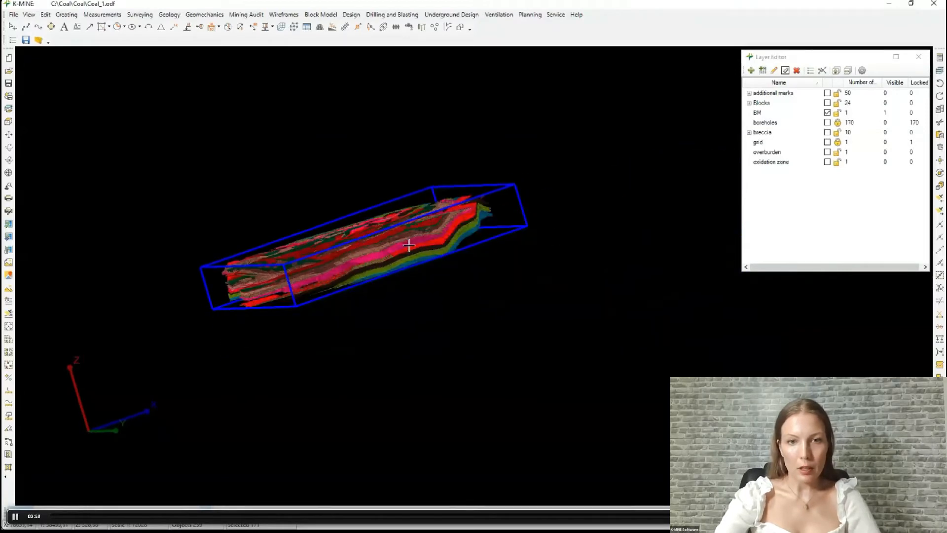
pyautogui.scroll(3, 408, 245)
pyautogui.moveTo(566, 185); pyautogui.dragTo(538, 184, button='middle')
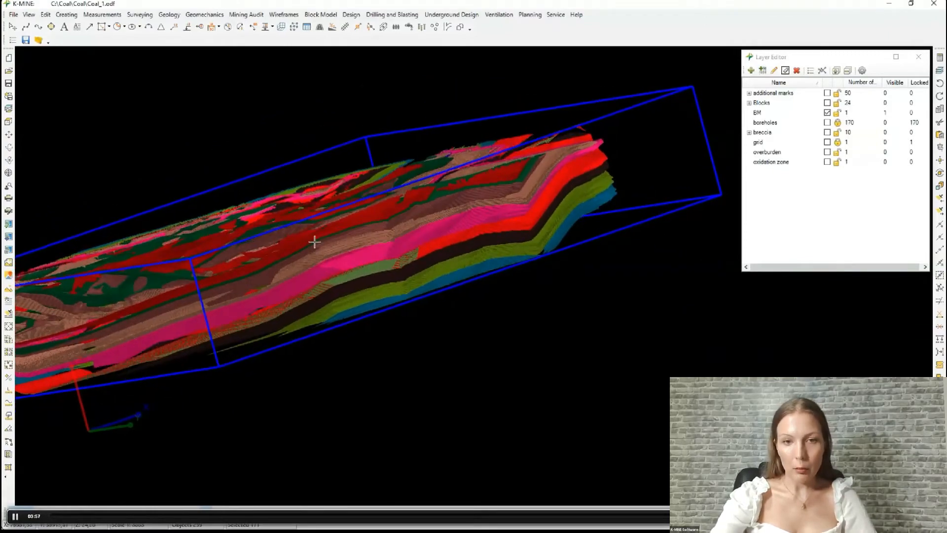
pyautogui.scroll(2, 313, 238)
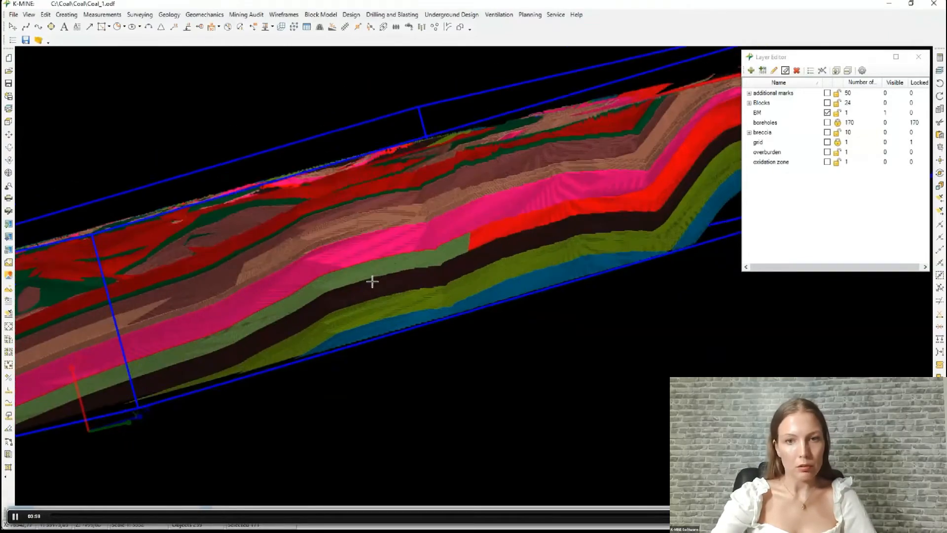
pyautogui.scroll(-1, 400, 262)
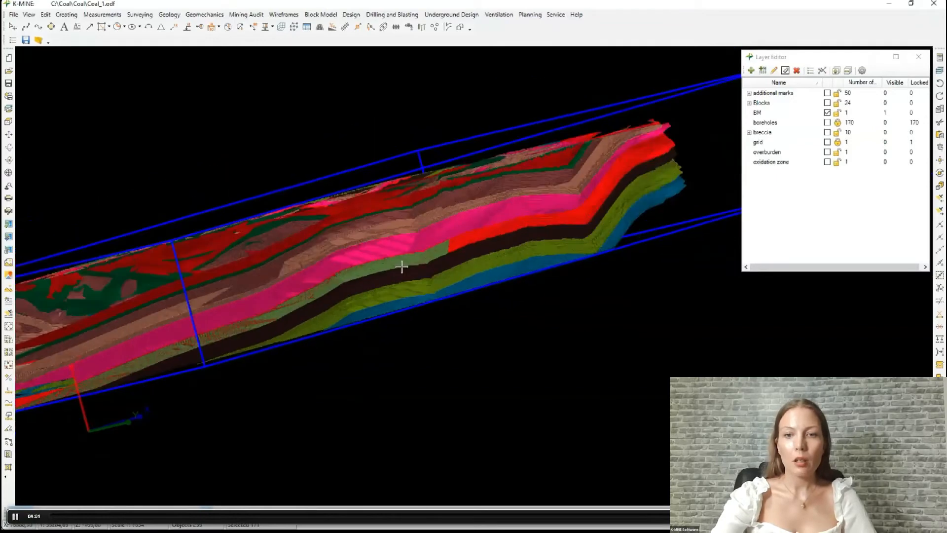